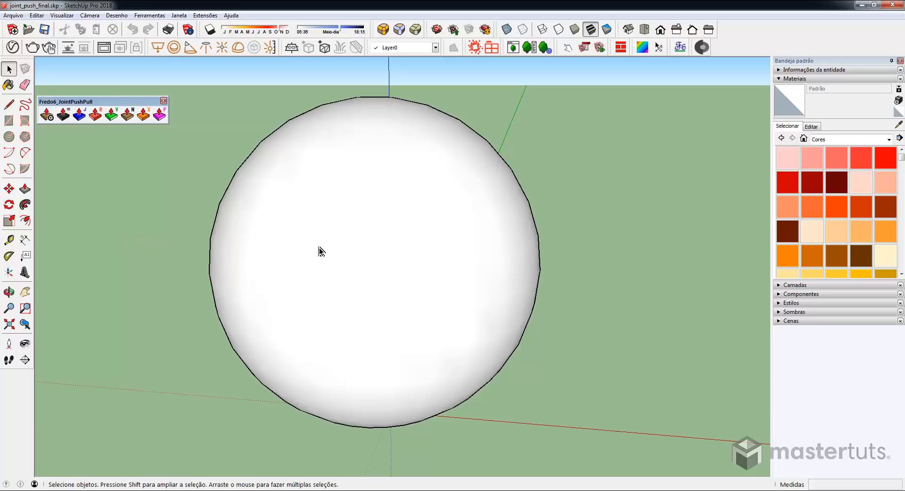
Thicken the box's side face that faces the sphere outward with the Thicken push-pull tool.
middle_drag(320, 249, 481, 254)
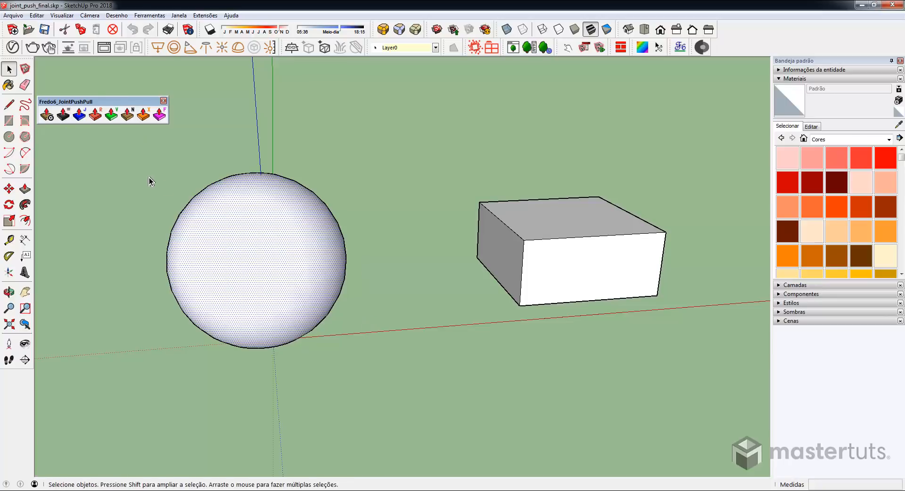
click(63, 115)
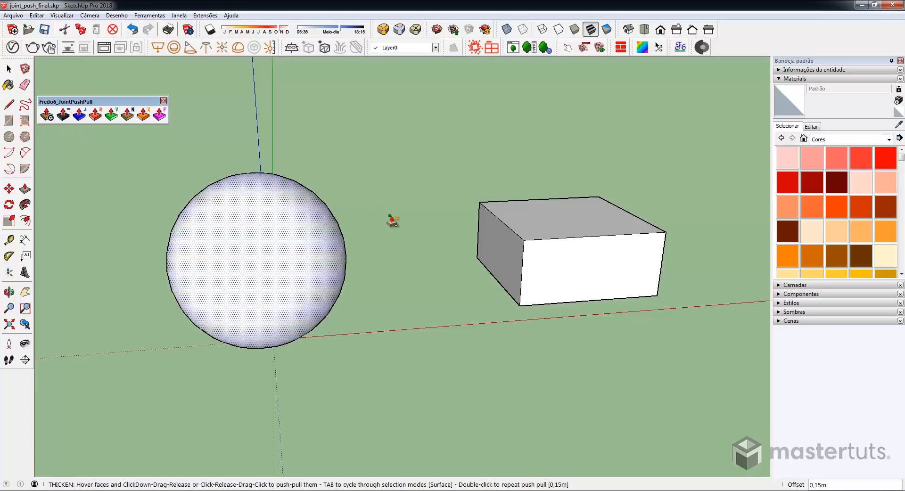
click(499, 264)
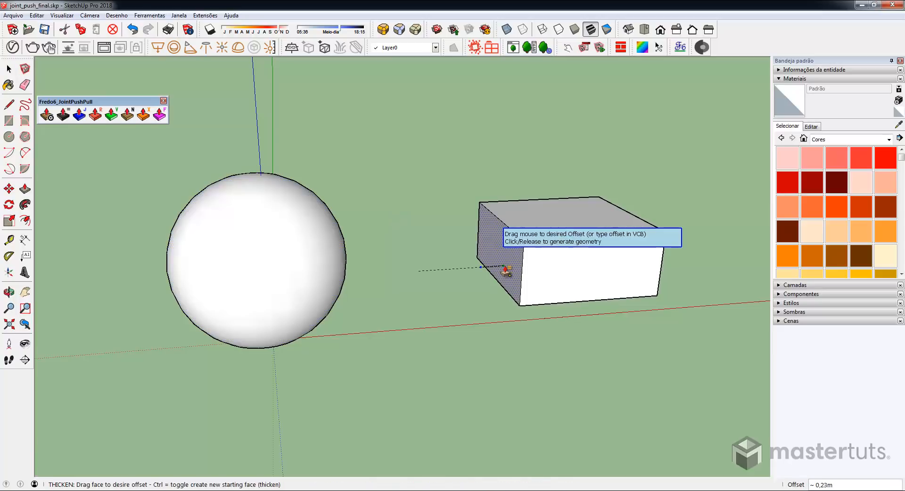
click(457, 273)
Thicken the box's front face outward with an offset of 0.15 m.
click(572, 280)
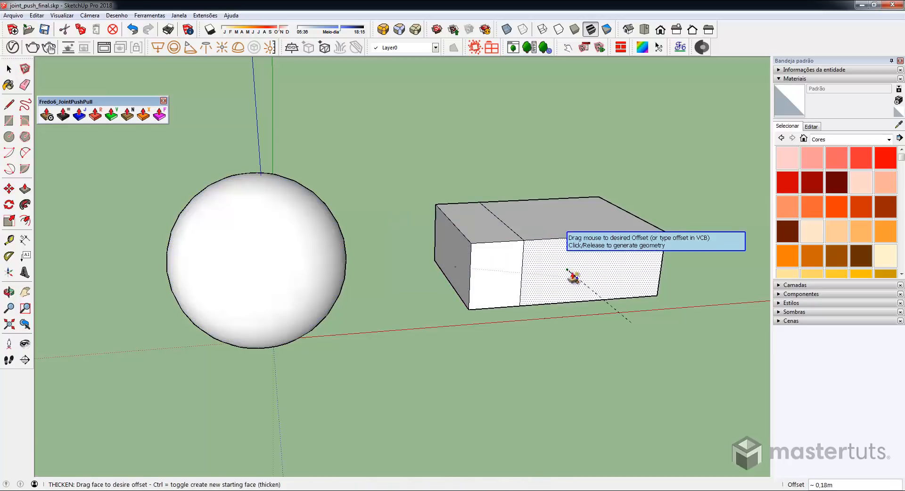
click(593, 305)
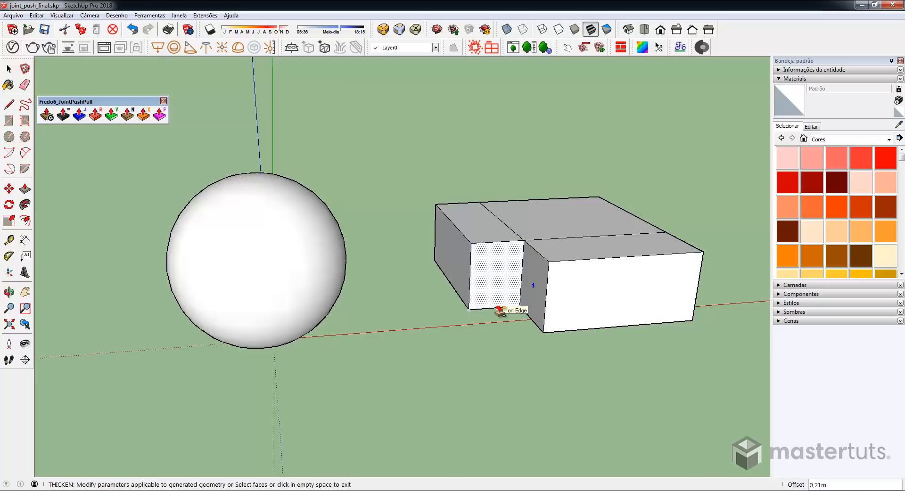
text(,15)
key(Return)
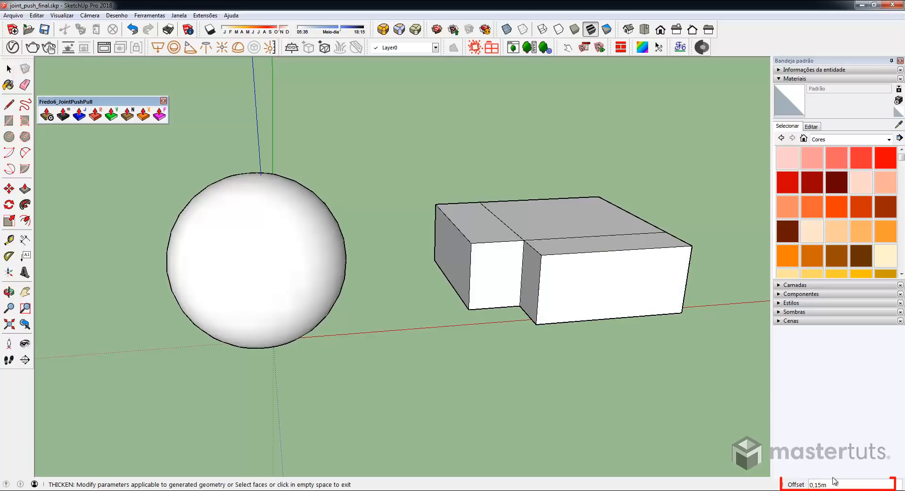
Thicken the sphere's whole surface outward by about 0.05 m and generate the geometry.
click(294, 261)
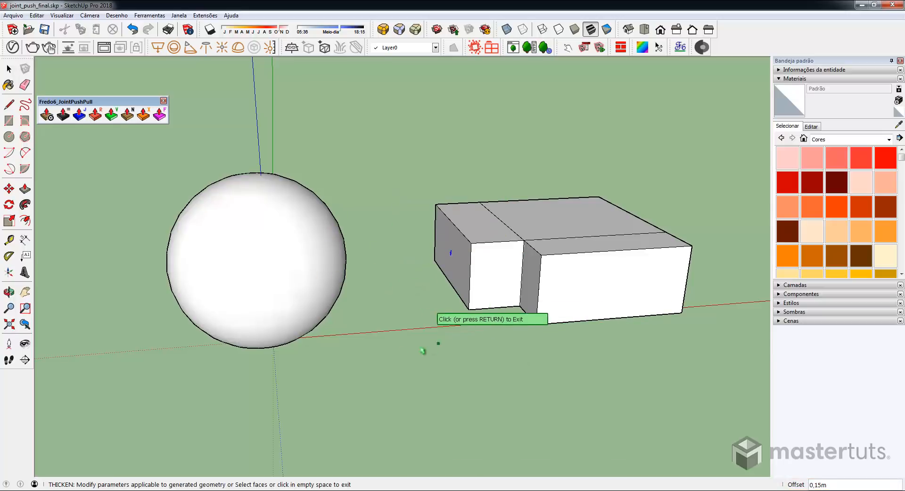
click(292, 257)
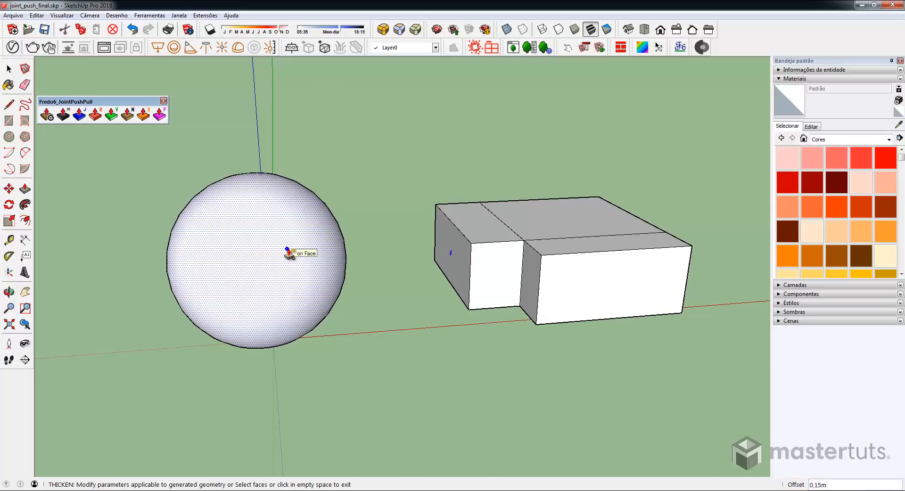
click(288, 250)
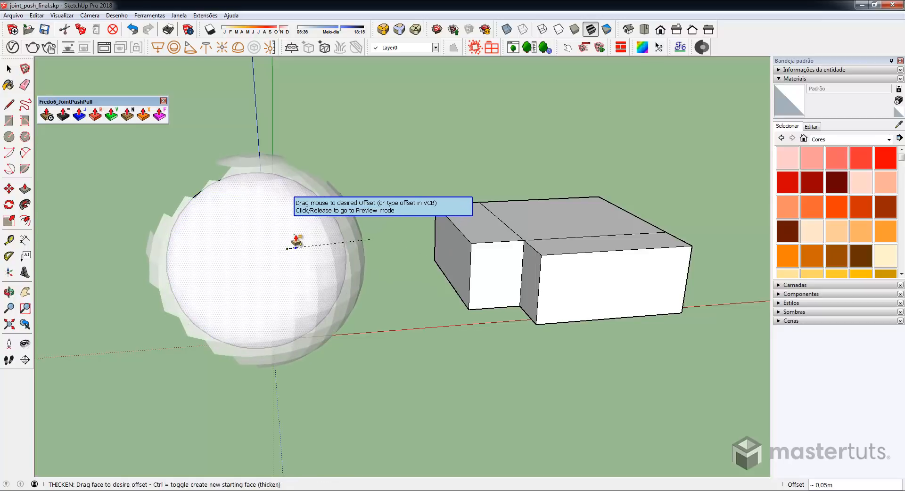
click(296, 241)
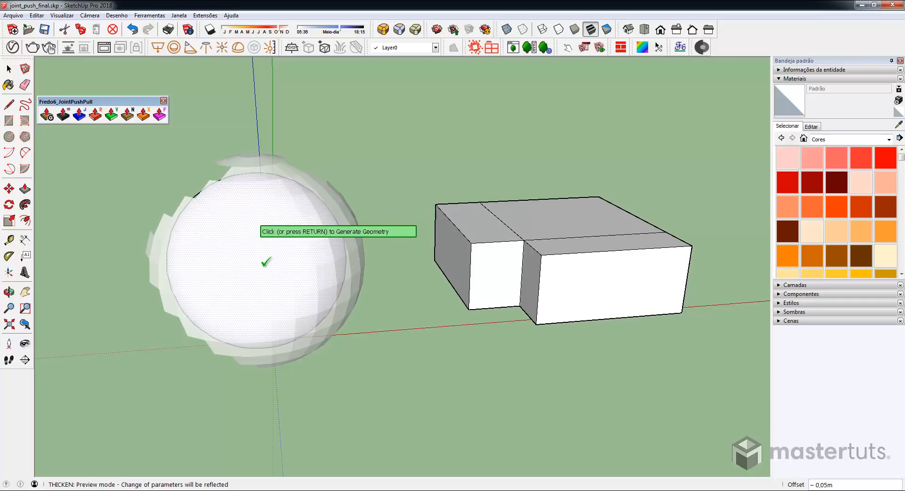
click(266, 262)
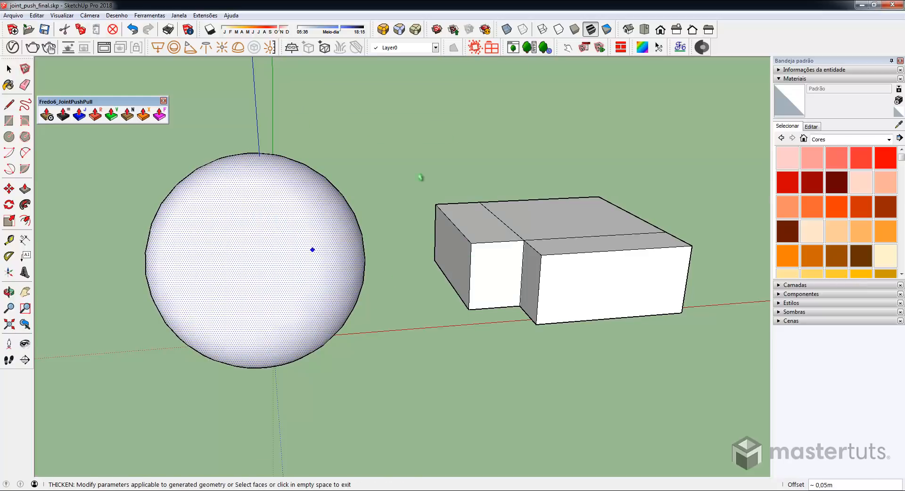
Check the thickened sphere and box in X-ray view, and undo all the thickening operations on both.
click(419, 175)
click(506, 29)
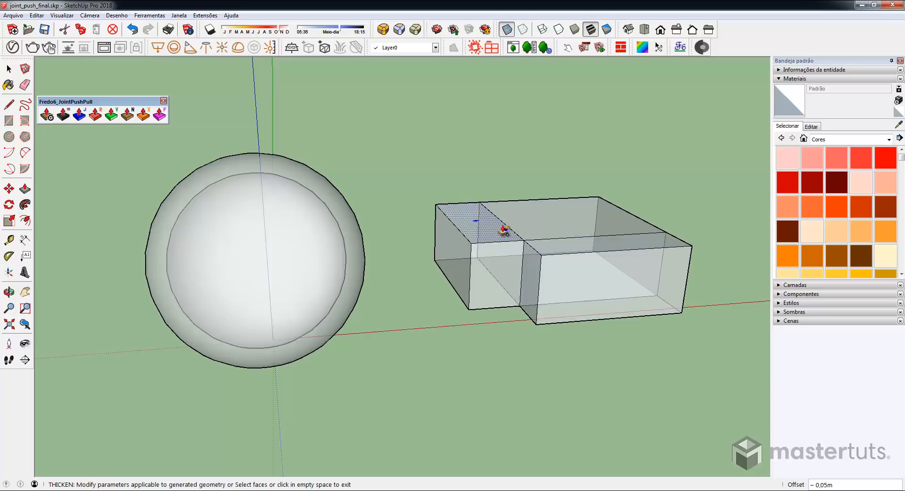
click(507, 29)
key(ctrl+z)
key(ctrl+z)
key(ctrl+z)
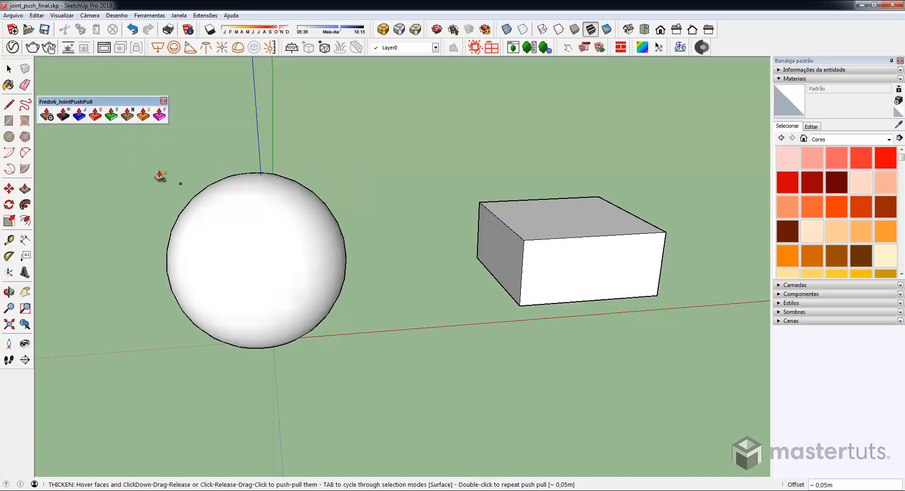
Start Joint Push Pull with its full options expanded and display the sphere's hidden geometry.
click(79, 114)
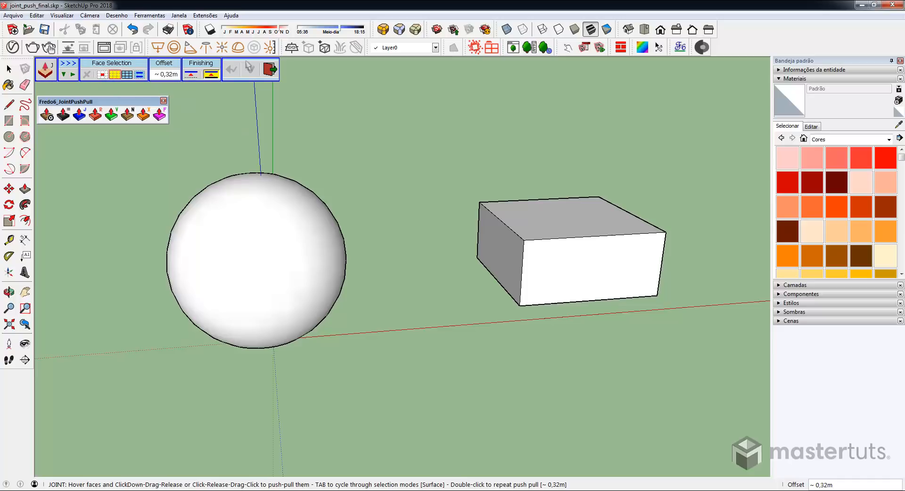
click(69, 65)
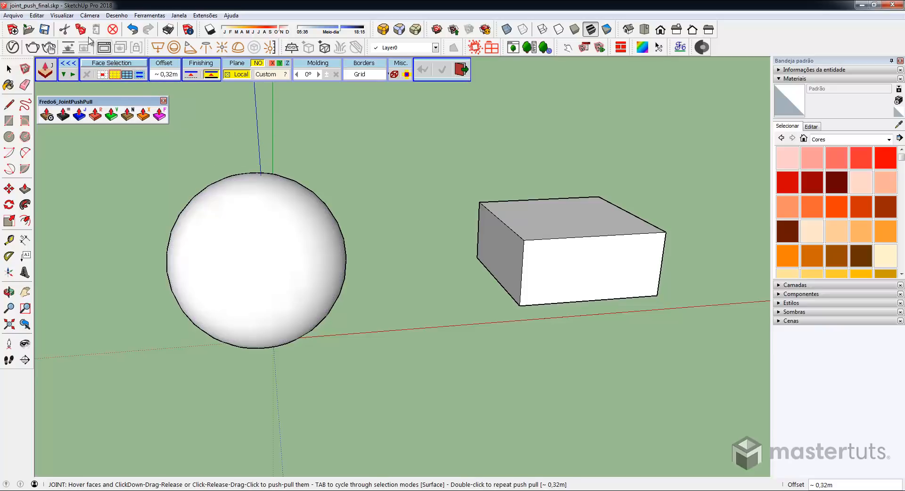
click(62, 15)
click(71, 50)
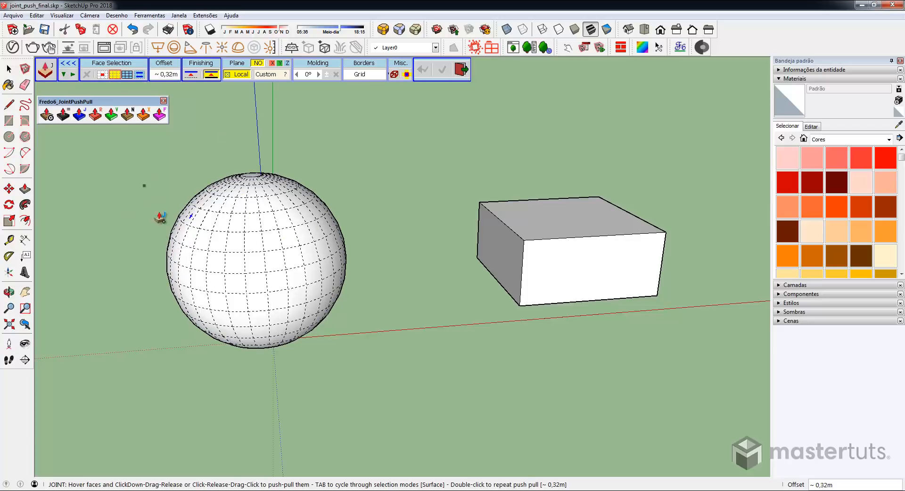
Set the face selection to Single and extrude one facet of the sphere outward about 0.45 m.
click(102, 75)
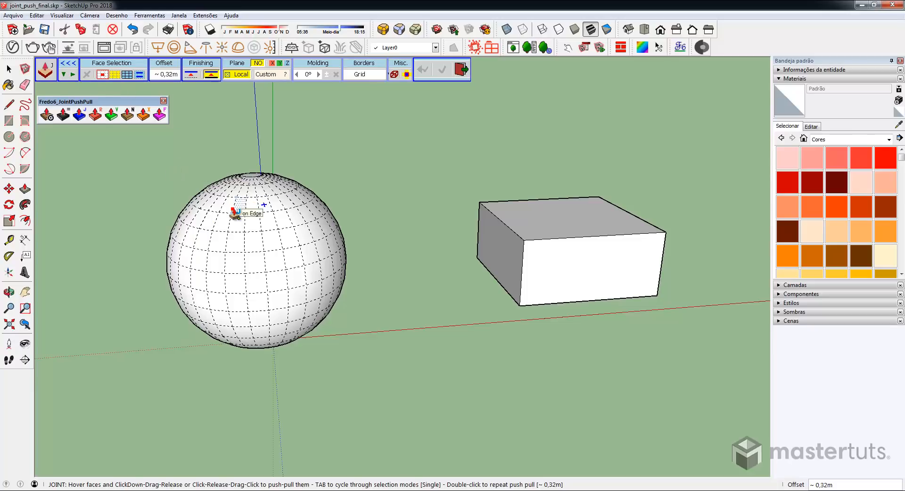
click(274, 244)
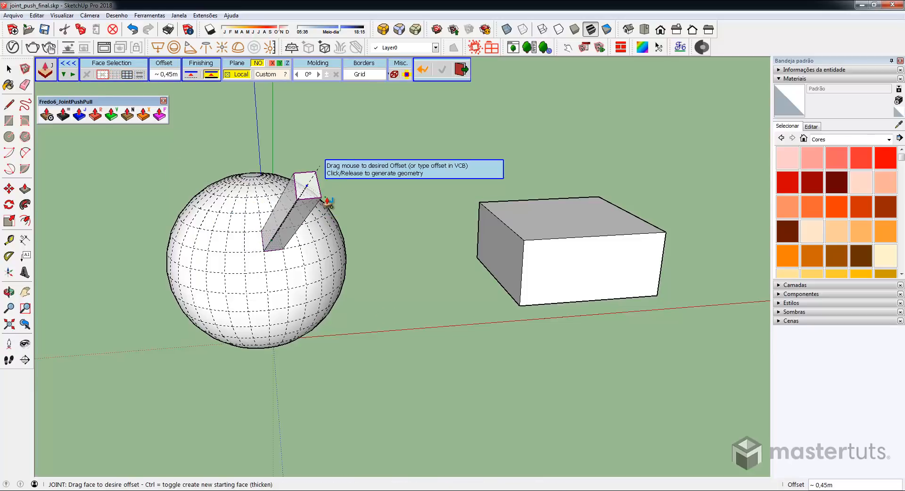
click(328, 202)
Set the extruded facet's offset to 0.15 m.
middle_drag(316, 221, 495, 174)
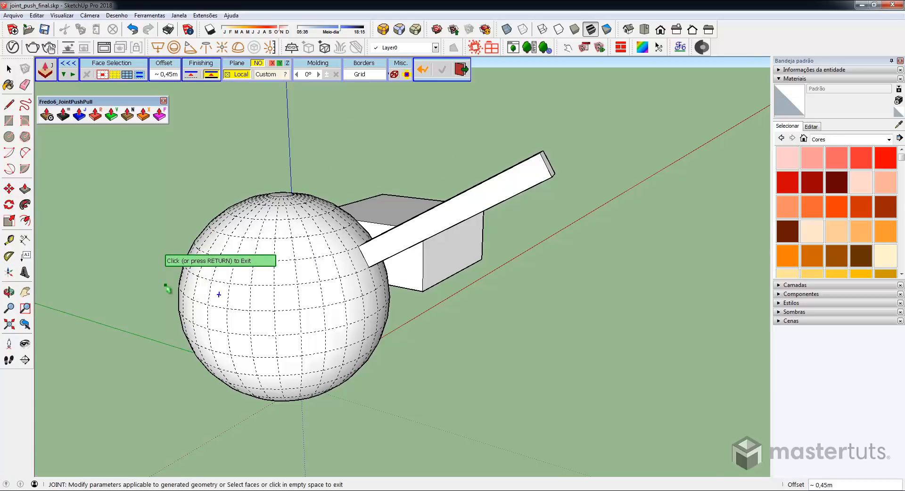
click(167, 77)
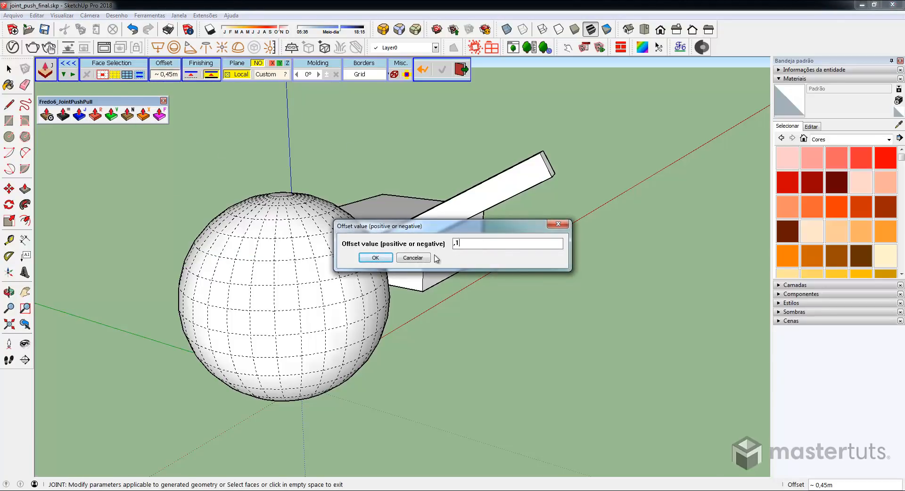
key(Return)
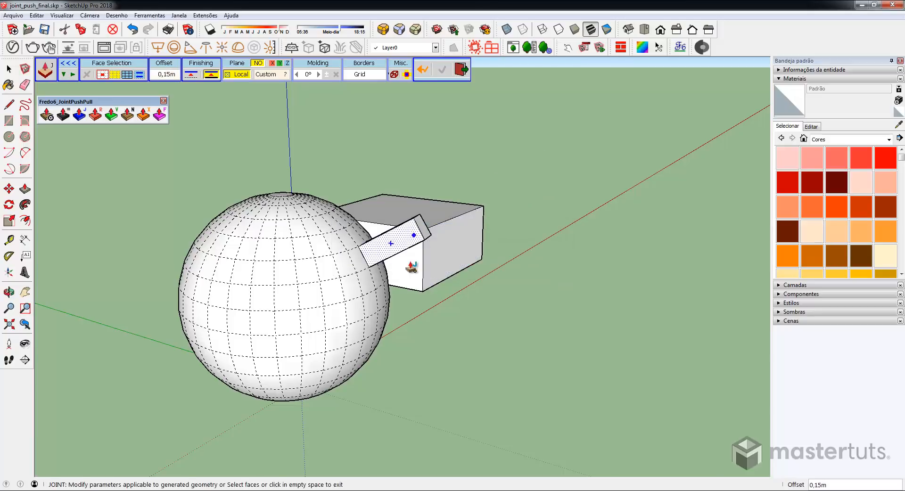
Set the extruded facet's offset to 0.10 m and view the shortened extrusion up close.
middle_drag(344, 131, 503, 290)
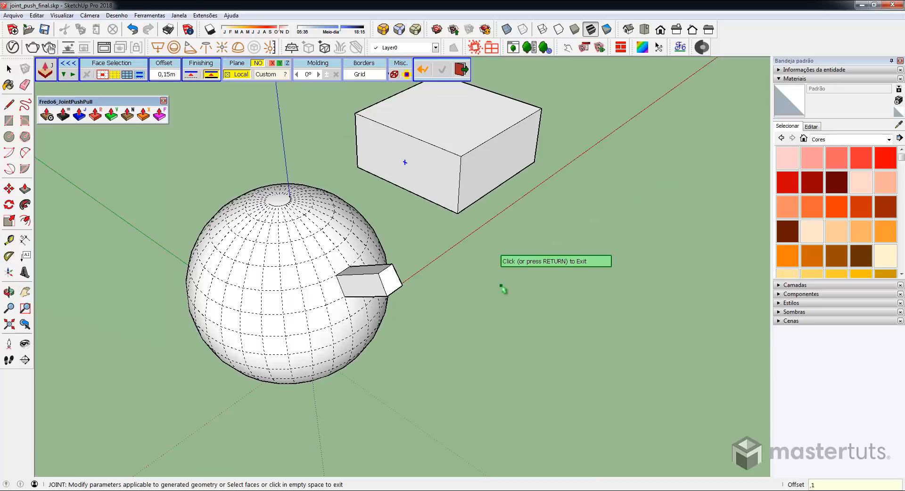
key(Return)
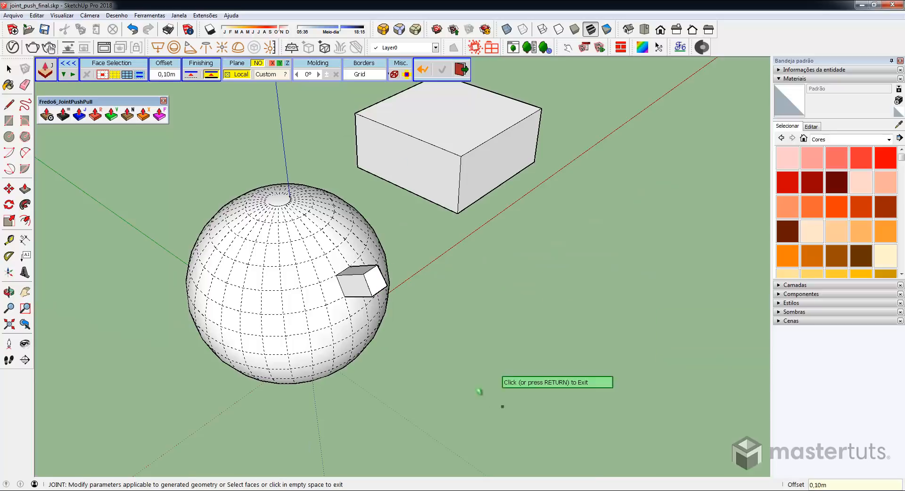
middle_drag(380, 288, 248, 200)
scroll(330, 231, up, 4)
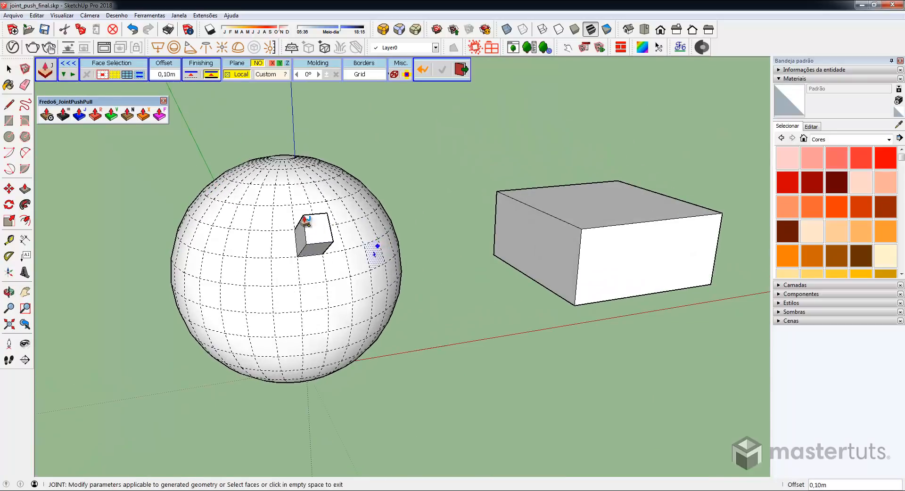
middle_drag(346, 235, 429, 246)
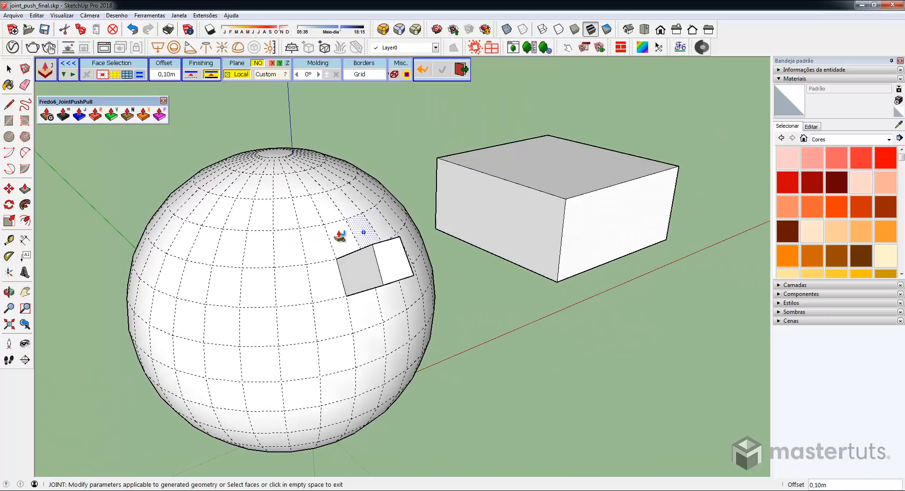
middle_drag(352, 226, 354, 303)
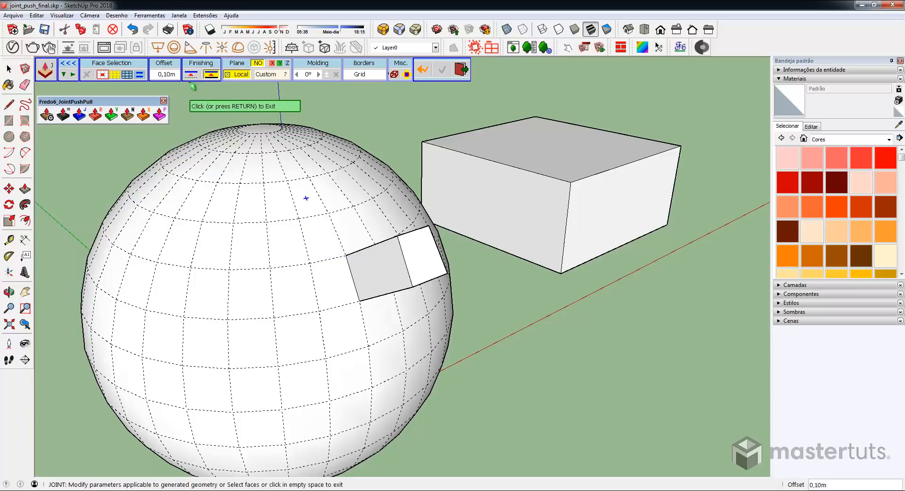
Display the model in X-ray and set the extrusion's finishing to erase the original face.
click(506, 29)
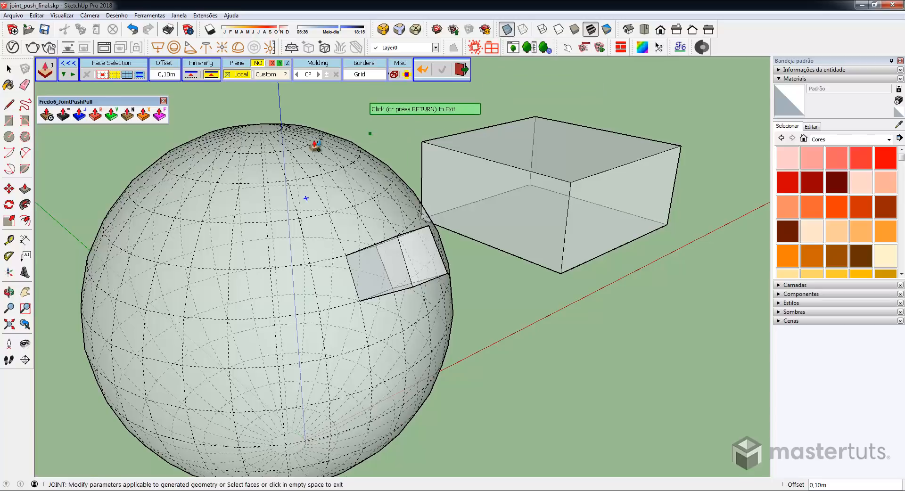
click(191, 75)
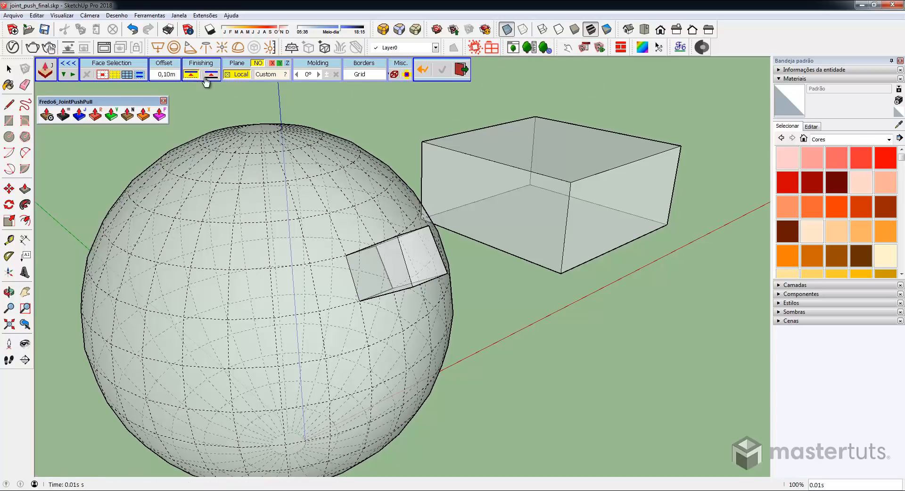
click(190, 75)
scroll(370, 265, up, 4)
scroll(370, 268, up, 3)
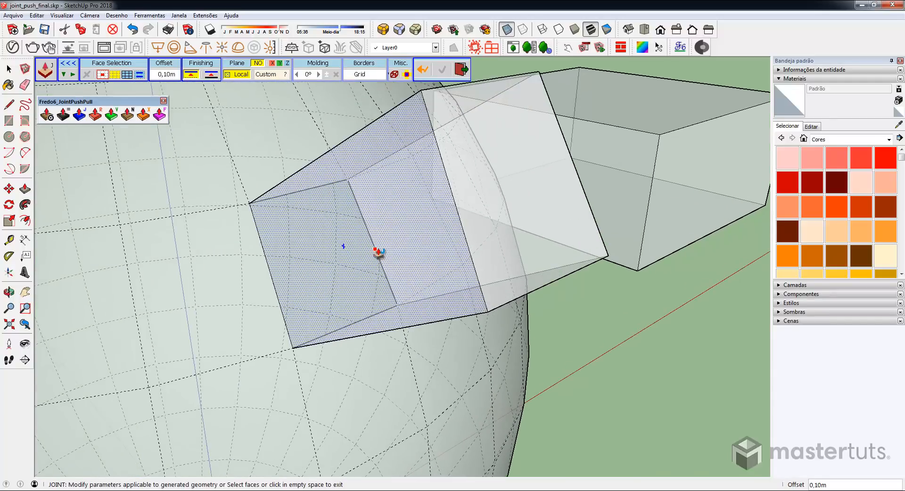
From inside the sphere, turn off X-ray and set the finishing back to thickening, keeping the original face.
middle_drag(326, 273, 751, 162)
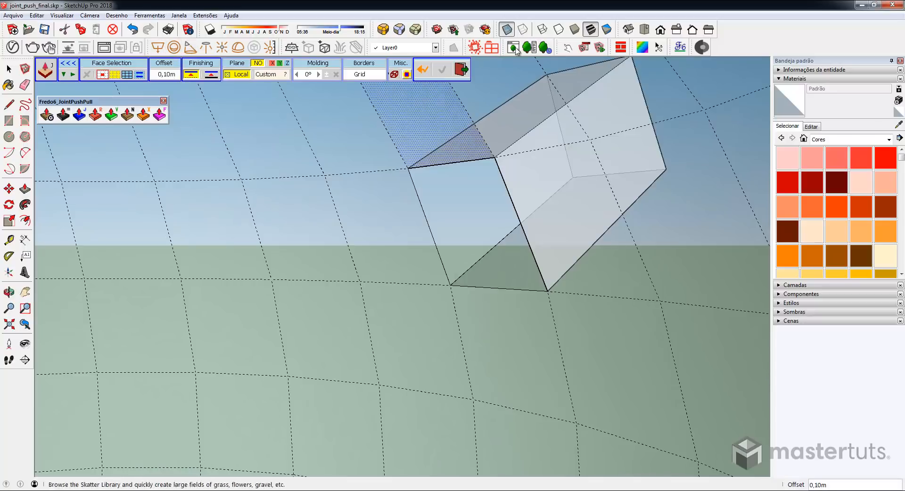
click(507, 30)
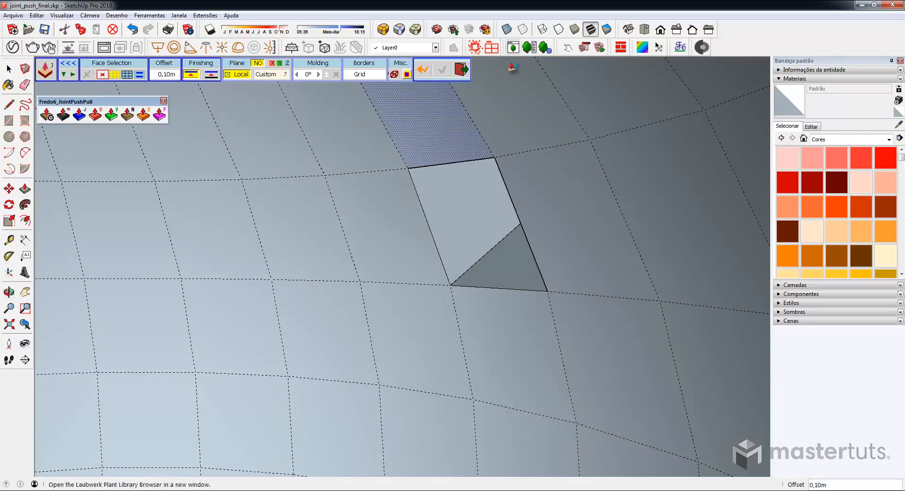
click(211, 76)
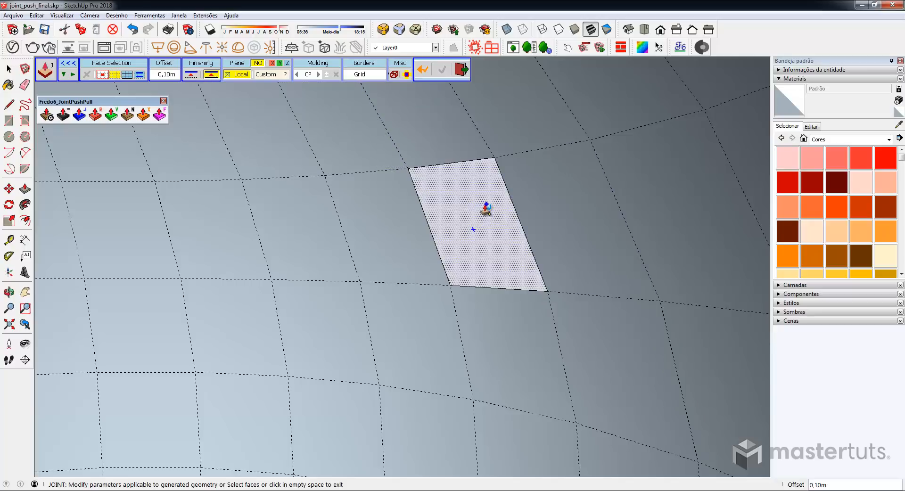
middle_drag(480, 207, 388, 297)
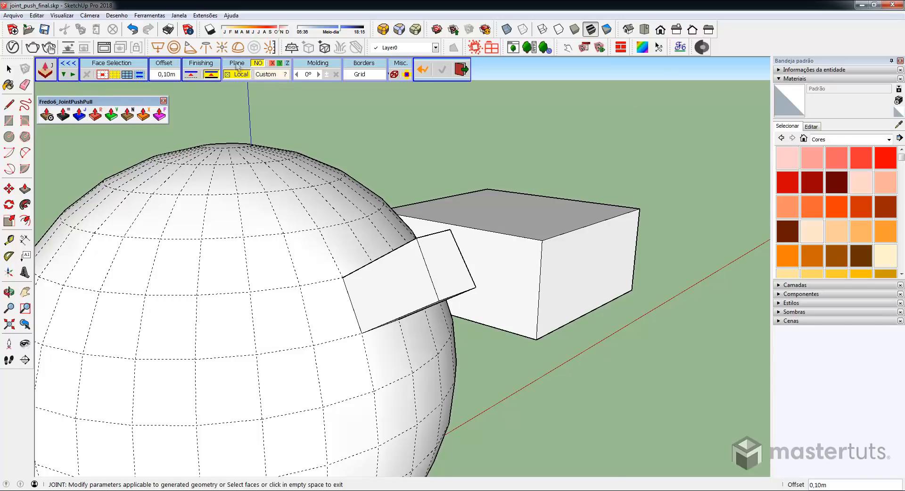
Cycle the sphere facet's extrusion through the X, Y and Z plane directions, ending on Z.
click(273, 64)
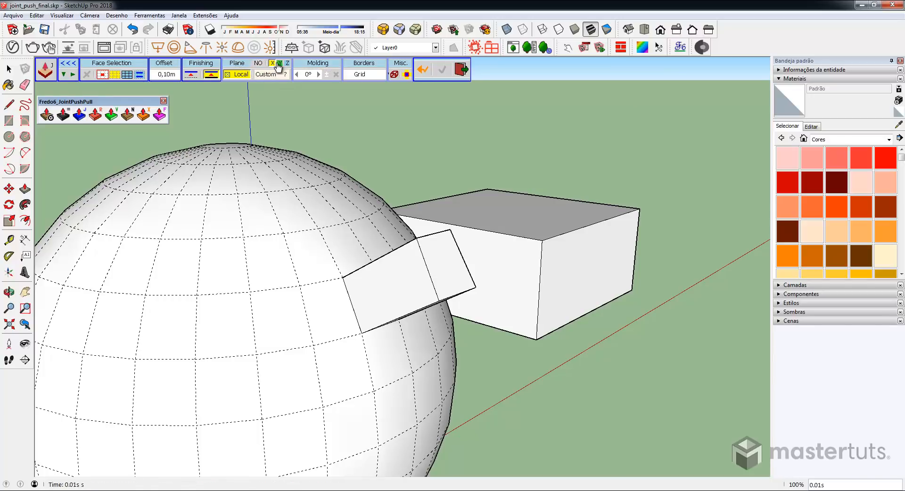
click(280, 64)
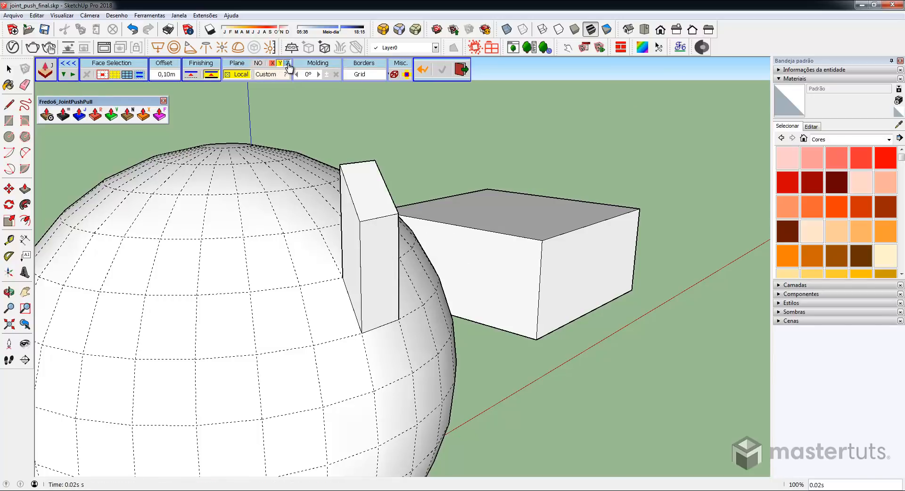
click(287, 64)
middle_drag(485, 239, 392, 202)
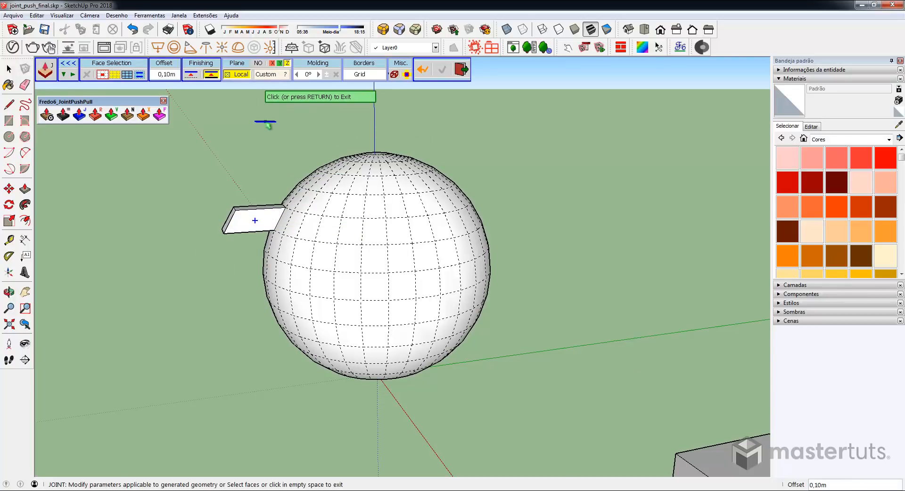
Switch the extrusion to a custom plane and define that plane from the box's grey side face.
click(267, 75)
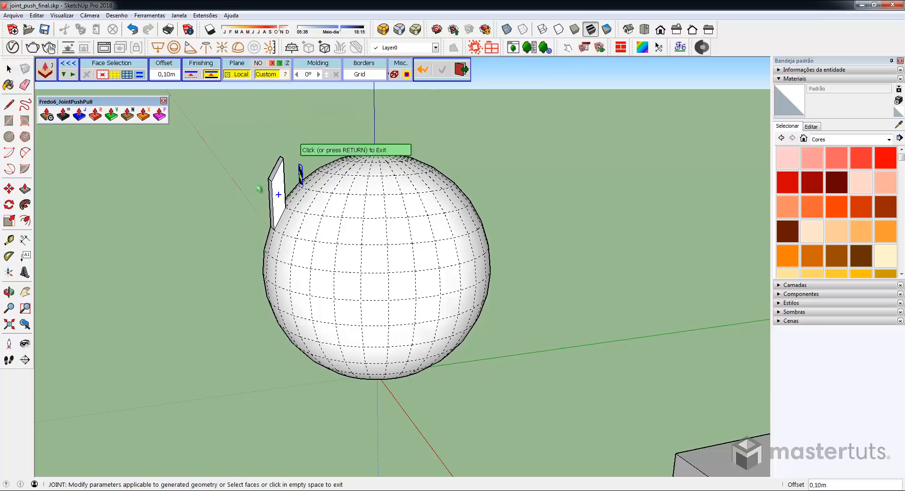
middle_drag(278, 194, 652, 137)
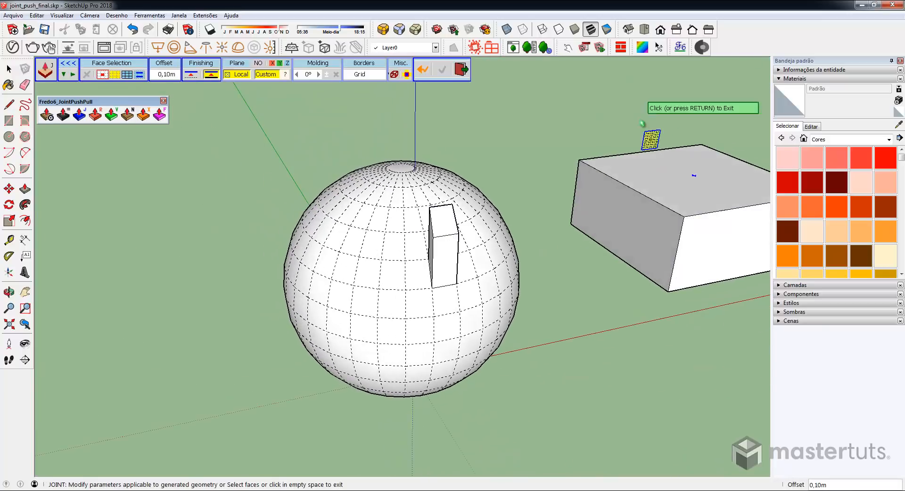
click(285, 75)
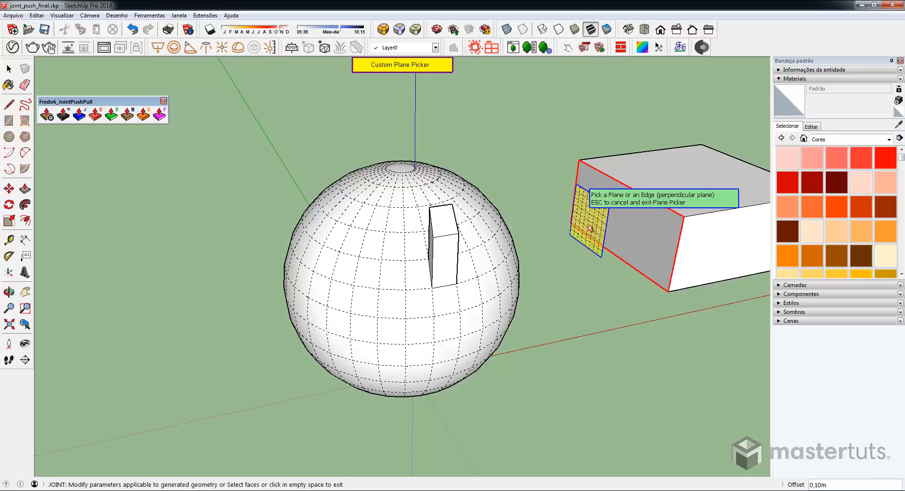
click(632, 232)
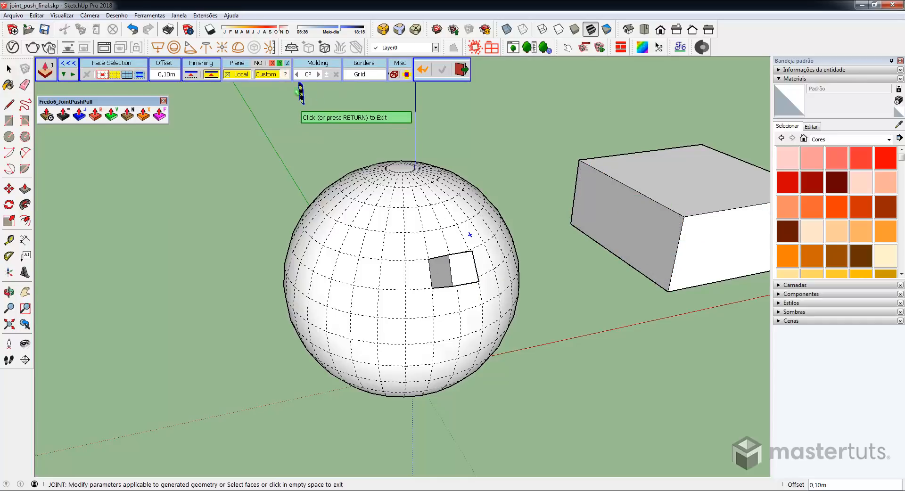
Redefine the extrusion's custom plane using the top face of the box.
click(286, 76)
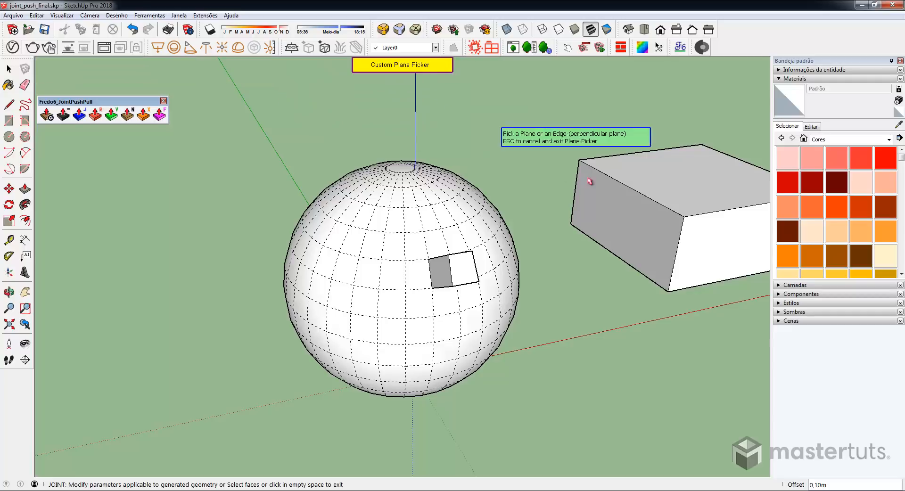
click(706, 176)
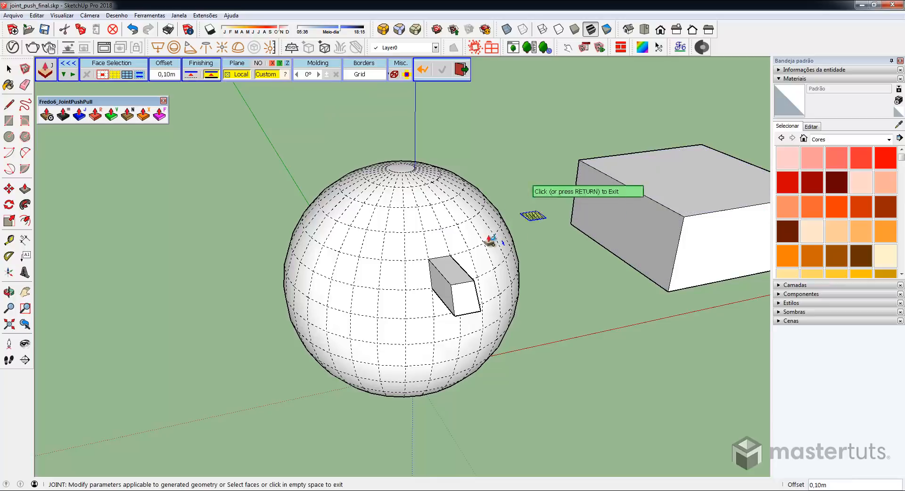
scroll(613, 232, up, 2)
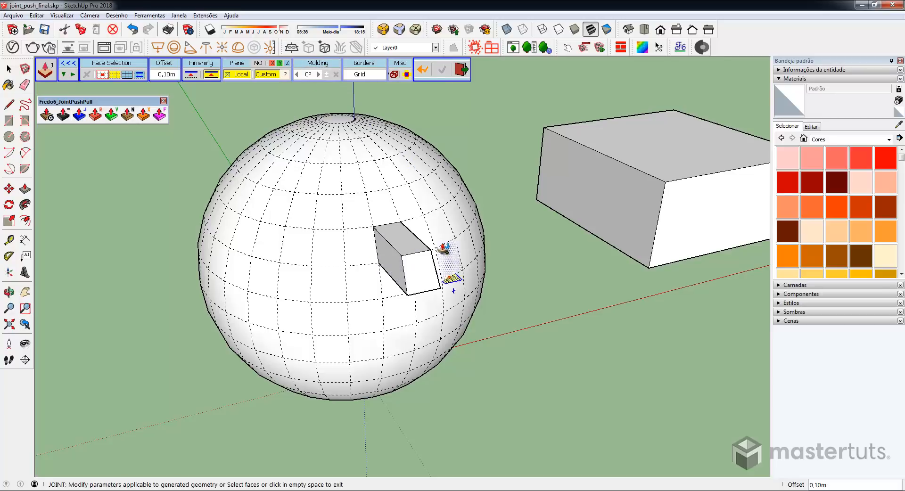
Set the extrusion's molding deviation angle to 10°.
click(315, 74)
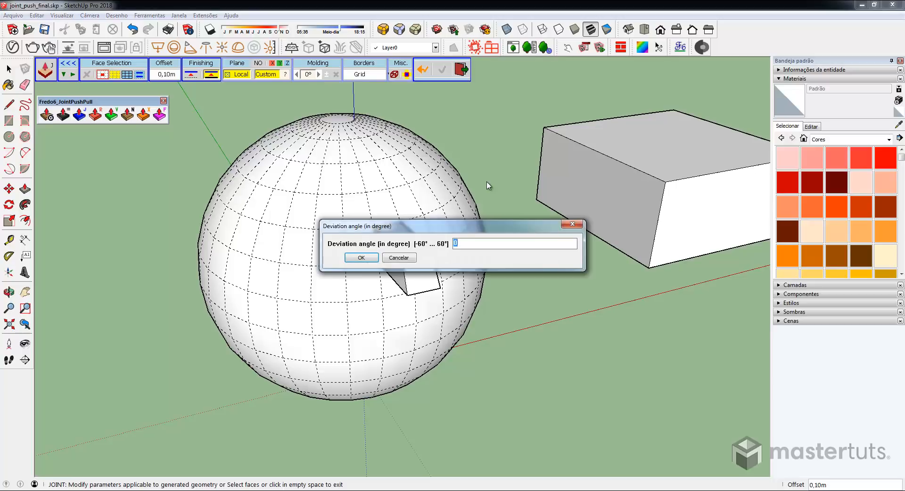
click(361, 257)
middle_drag(411, 297, 638, 168)
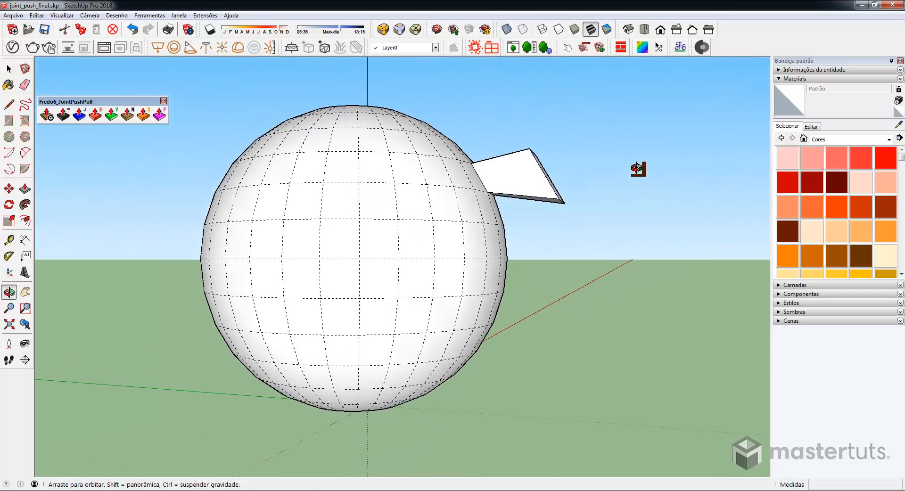
scroll(480, 178, up, 1)
middle_drag(586, 146, 534, 174)
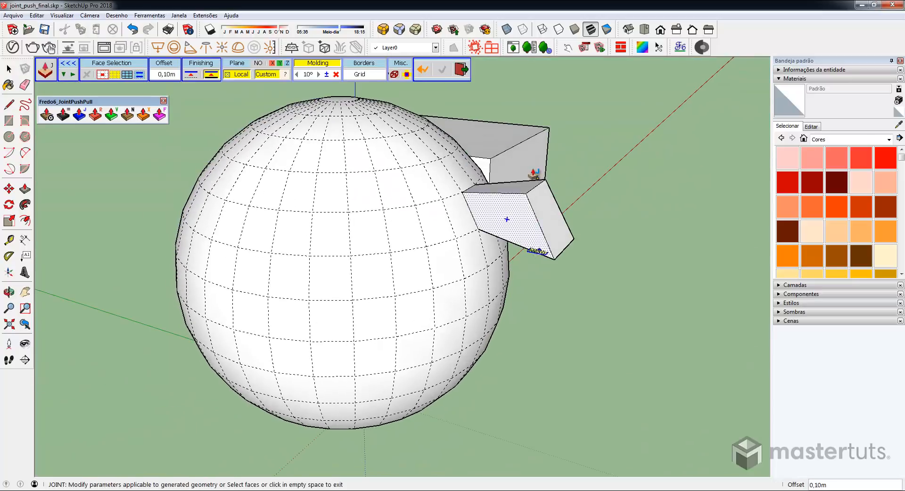
click(535, 213)
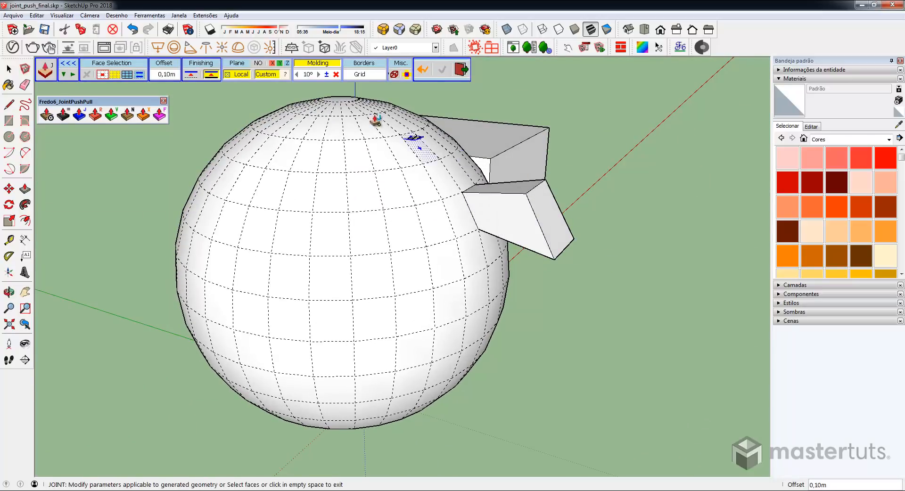
Invert the extrusion's molding angle, leaving it at -10°.
click(326, 74)
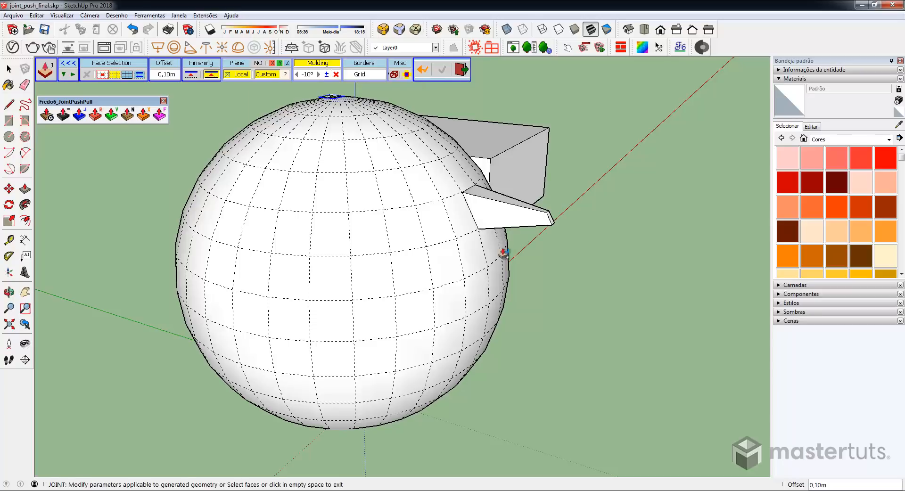
click(327, 74)
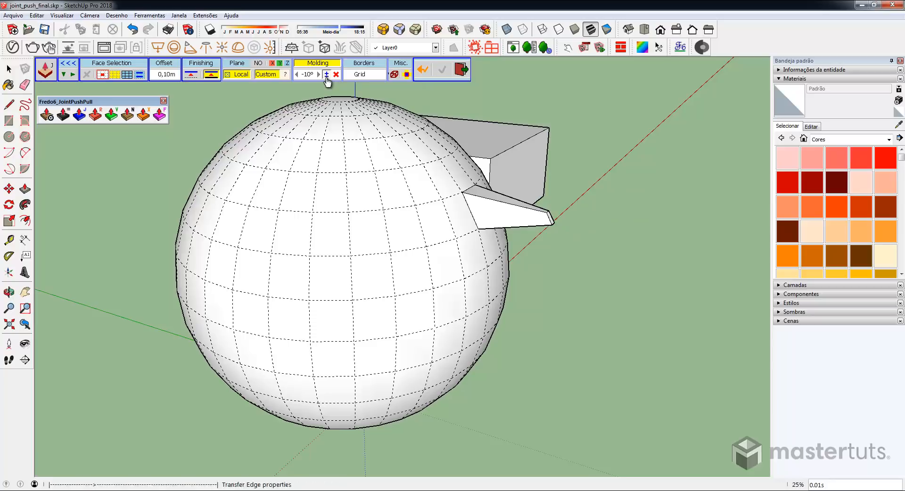
click(327, 74)
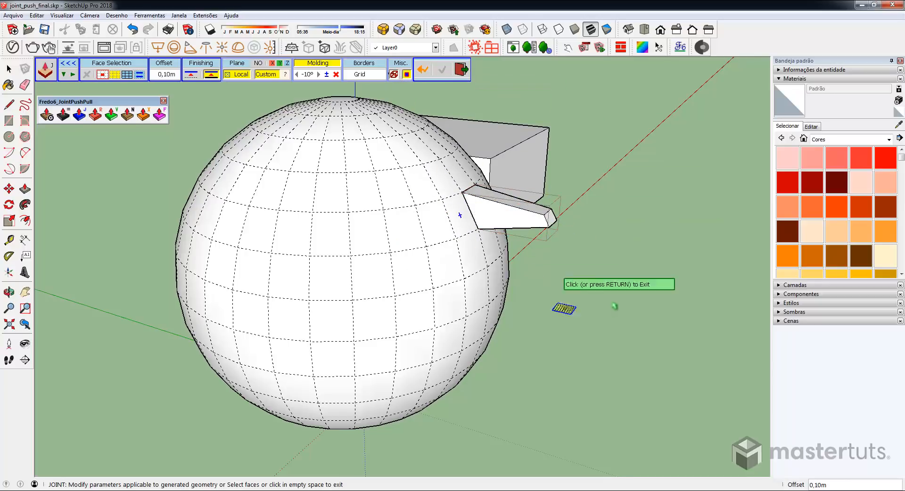
Exit the Joint tool and move the tapered extrusion about 0.14 m away from the sphere.
click(501, 215)
key(m)
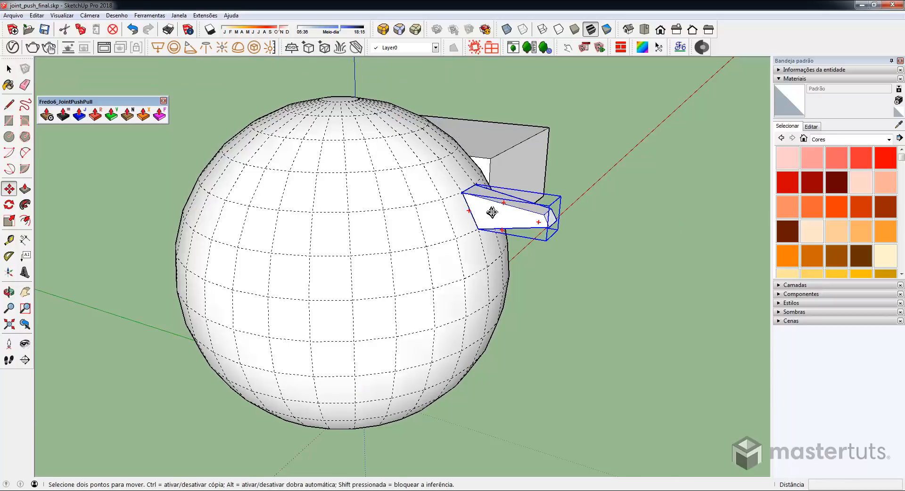
click(492, 212)
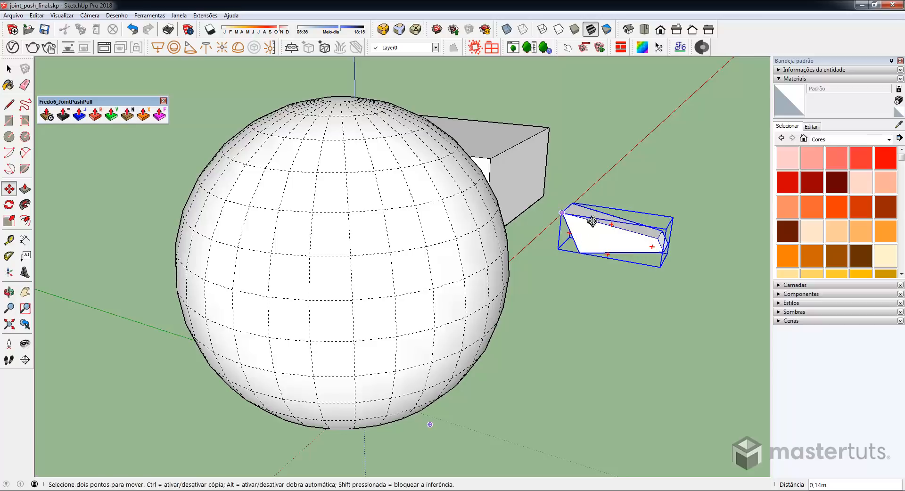
click(621, 252)
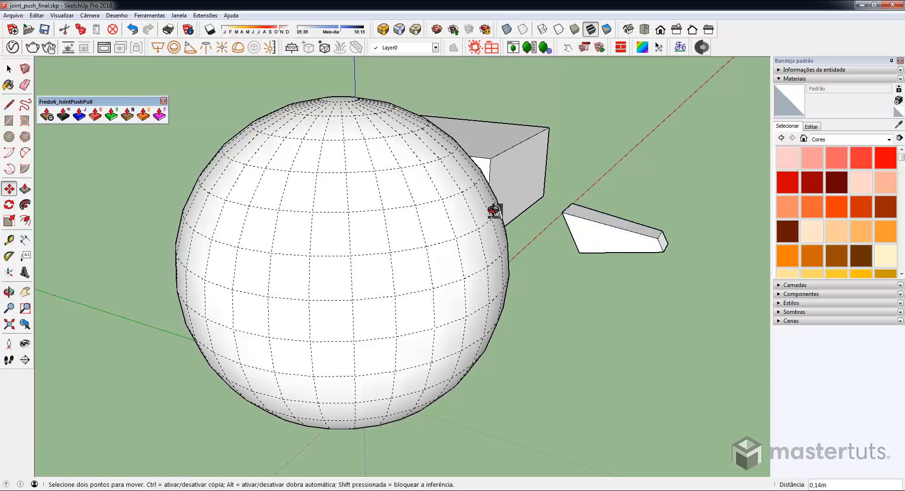
middle_drag(495, 209, 425, 206)
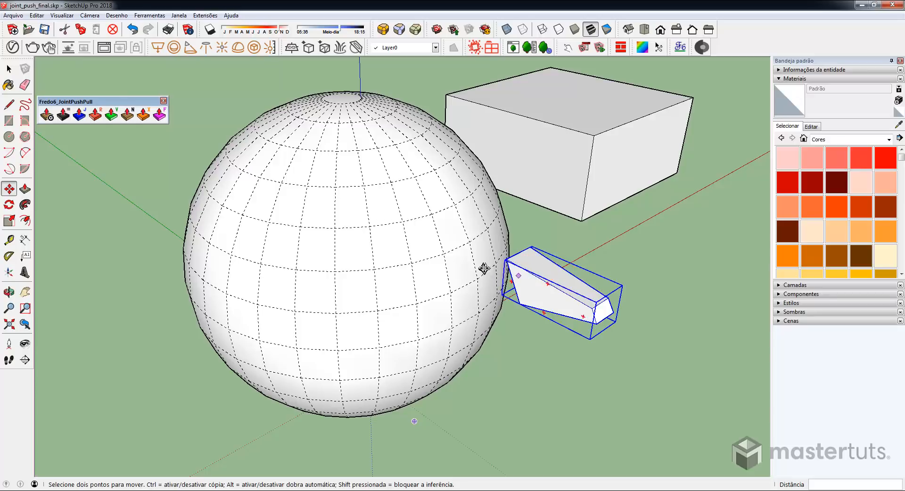
Delete the detached tapered extrusion in front of the sphere.
click(79, 114)
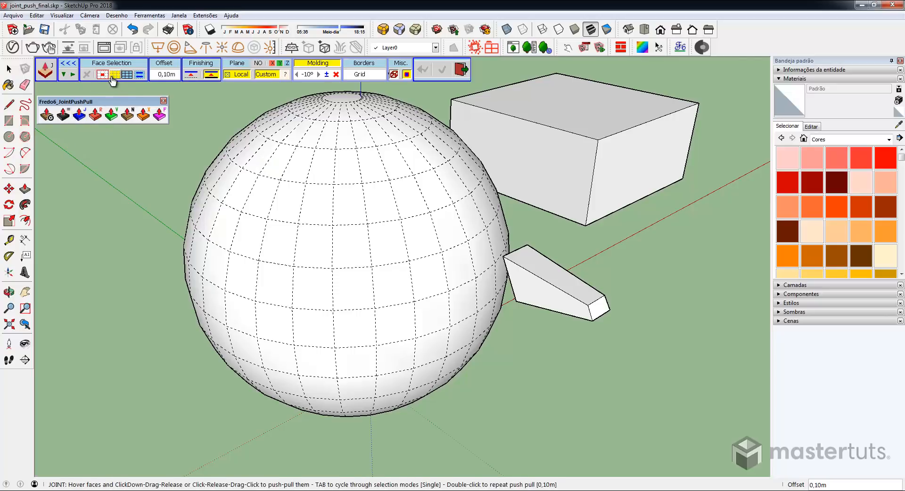
middle_drag(203, 174, 411, 282)
click(387, 325)
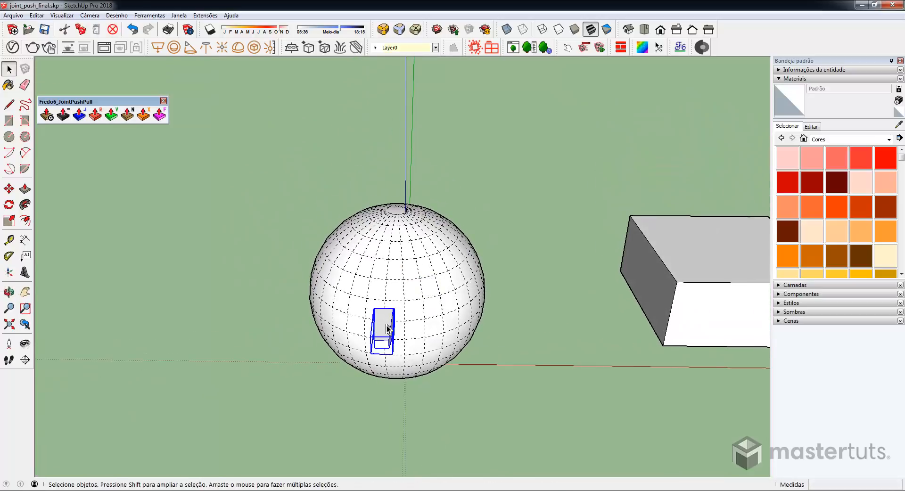
key(Delete)
middle_drag(407, 309, 418, 261)
Start Joint Push Pull with surface face selection and try offsetting the whole sphere outward about 0.11 m.
click(79, 115)
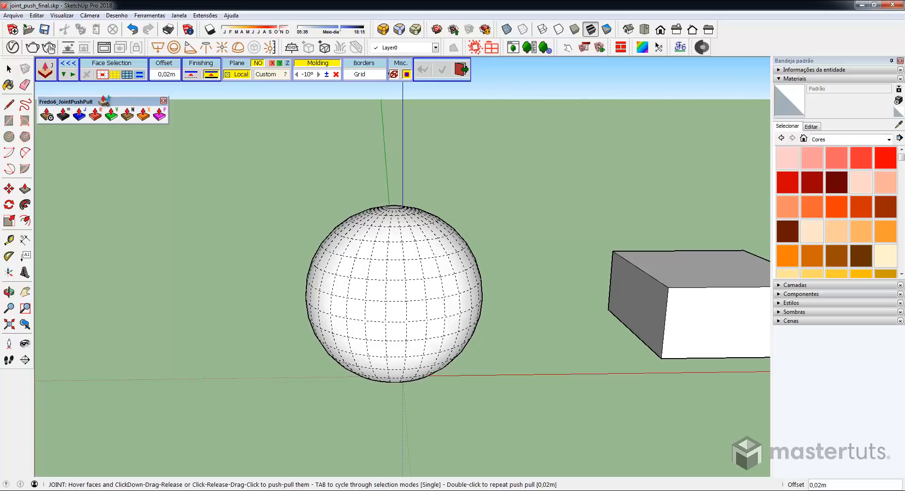
click(113, 77)
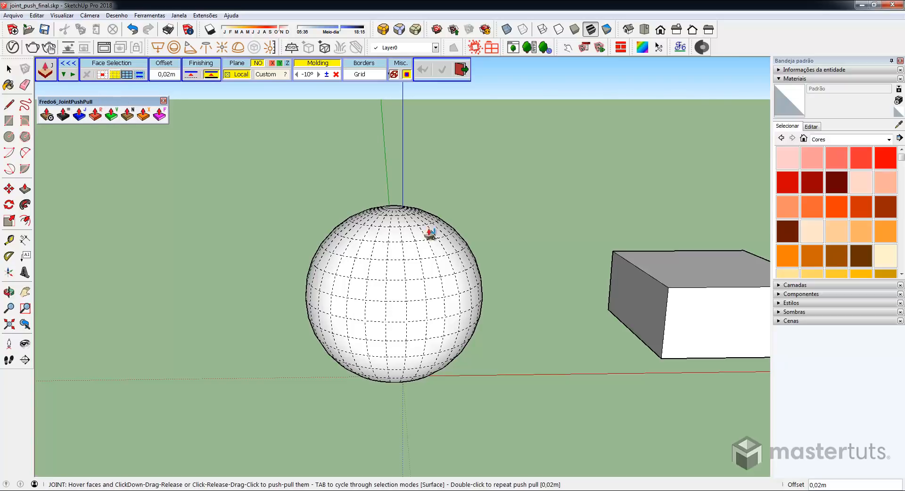
click(411, 252)
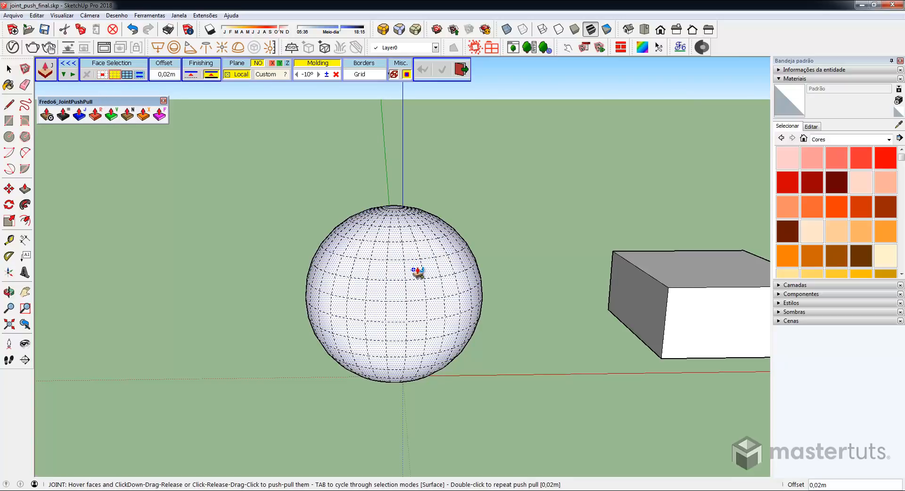
click(418, 272)
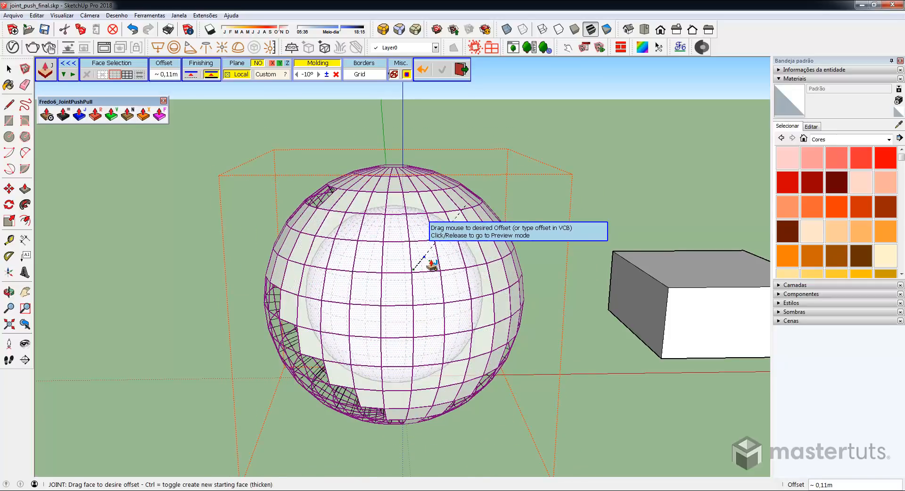
key(Escape)
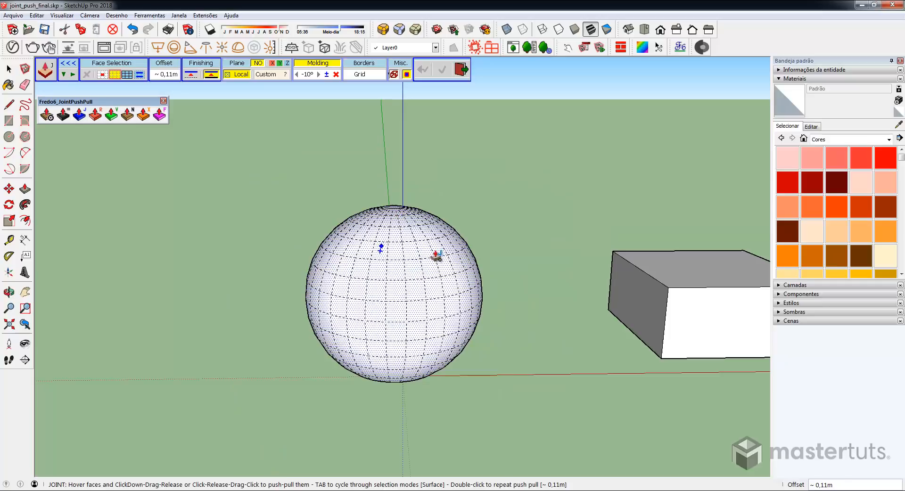
Switch to the custom plane and preview an outward offset of the entire sphere surface of about 0.15 m.
click(264, 75)
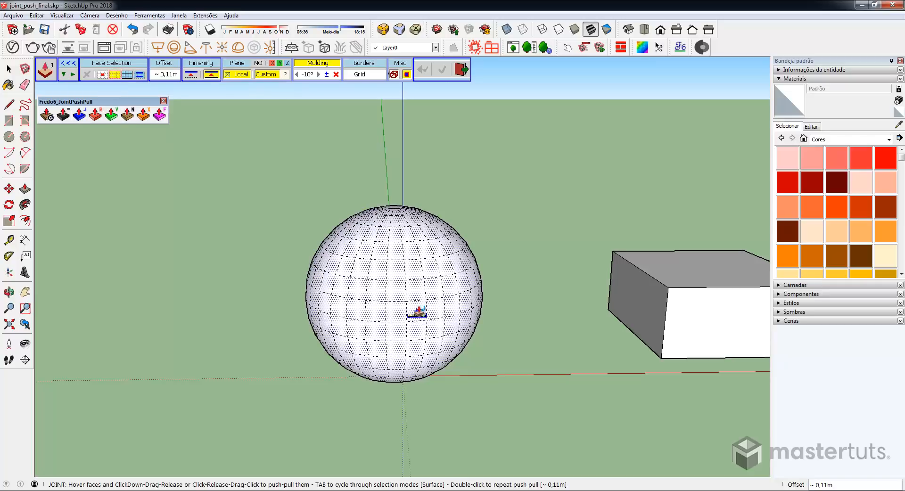
click(414, 298)
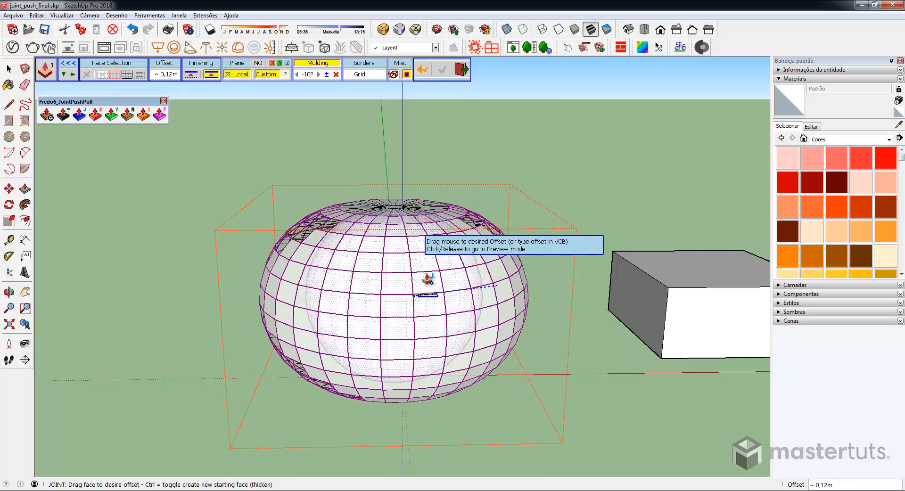
click(428, 269)
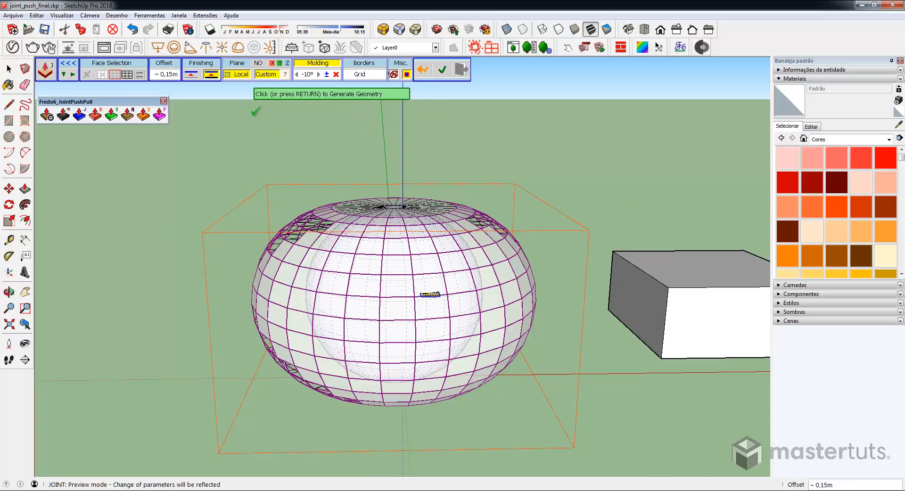
Remove the plane constraint, generate the sphere's shell with a 0.05 m offset, and return it to preview.
click(262, 64)
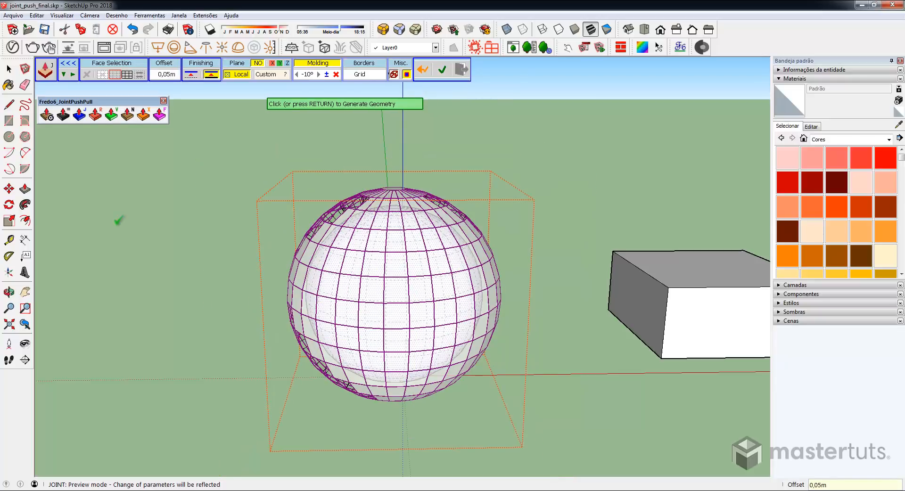
middle_drag(304, 383, 366, 279)
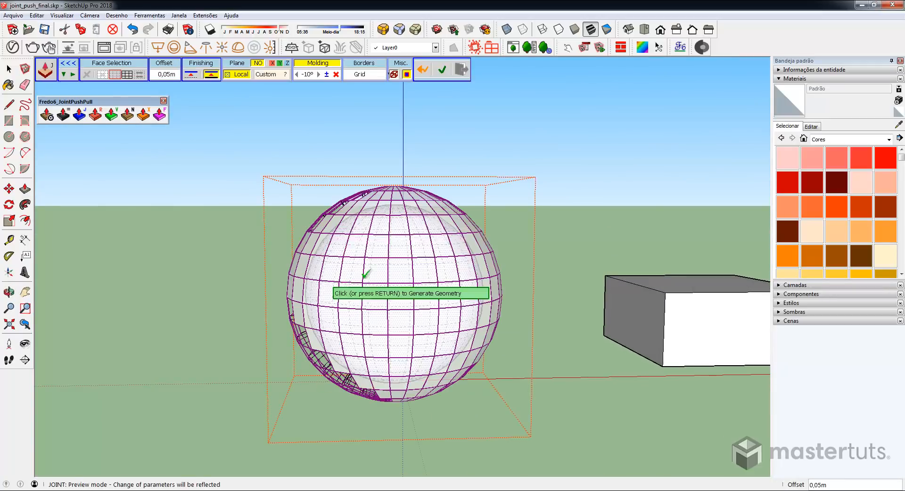
click(336, 283)
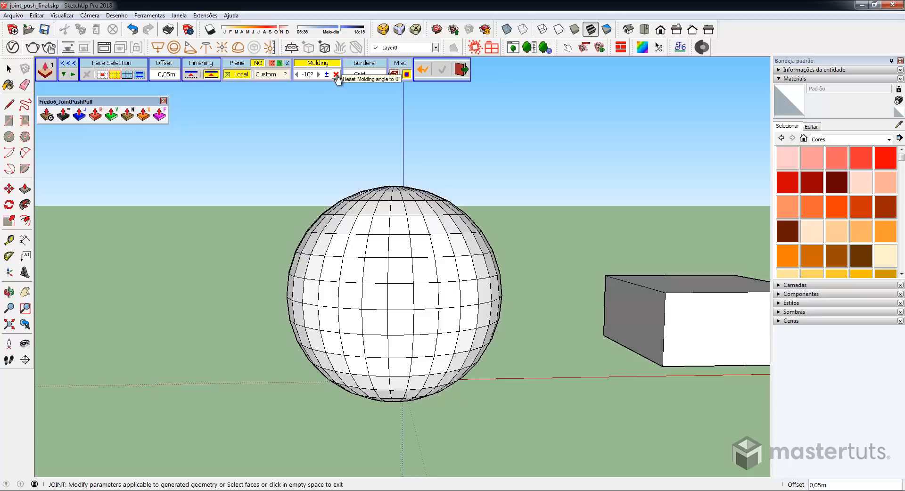
click(406, 74)
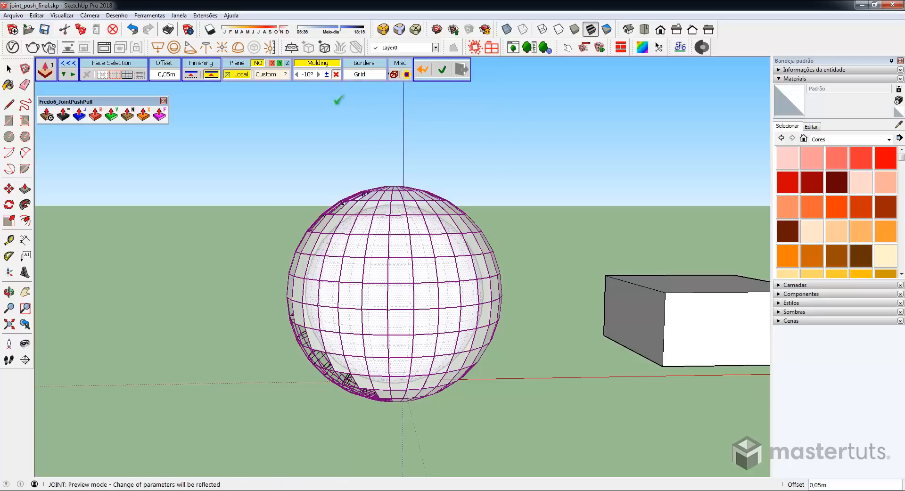
Remove the molding angle from the sphere's shell and undo the sphere's outward offset.
click(335, 74)
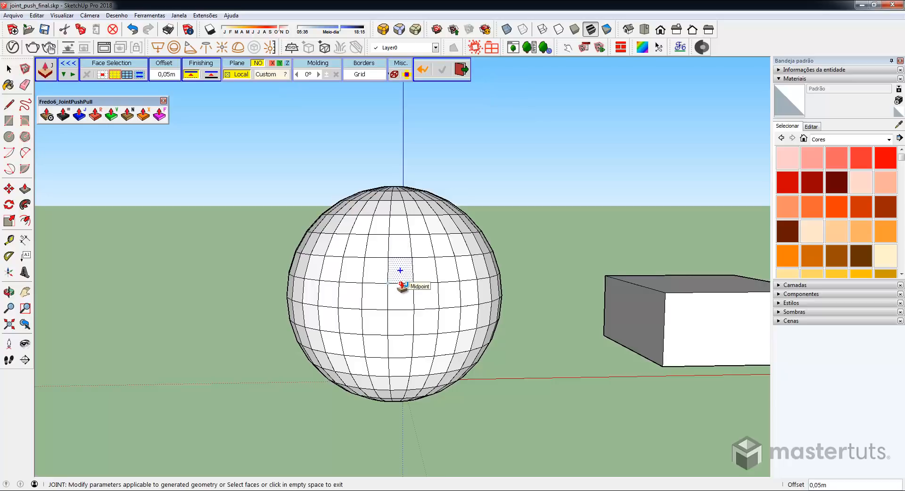
key(ctrl+z)
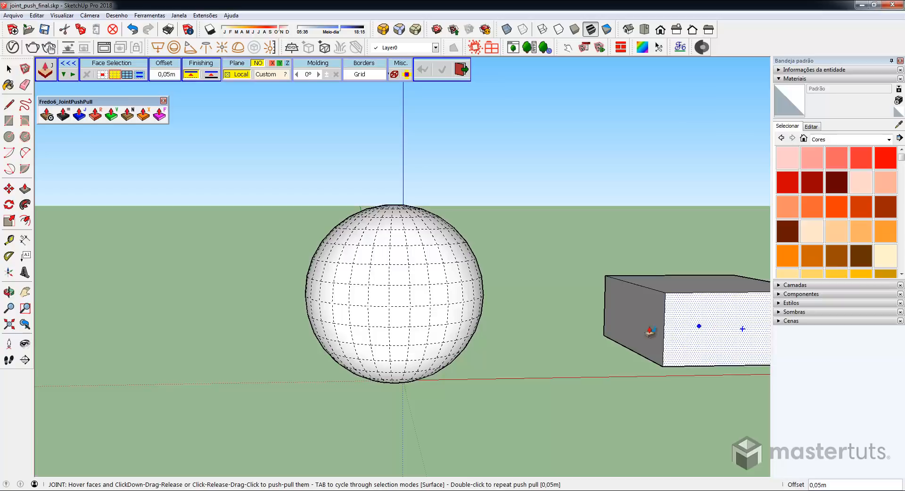
Try offsetting the box's dark side face outward about 0.07 m and its front face about 0.10 m with Joint Push Pull.
drag(650, 331, 624, 320)
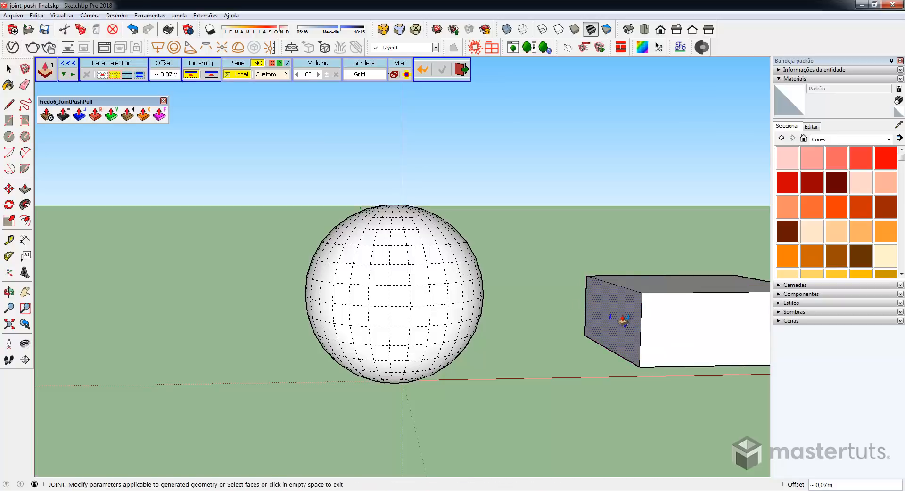
drag(683, 328, 694, 345)
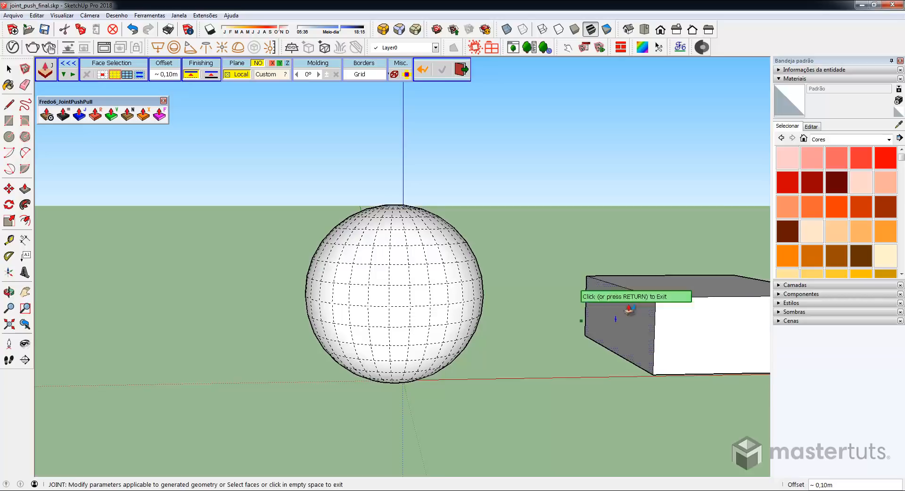
key(ctrl+z)
key(ctrl+z)
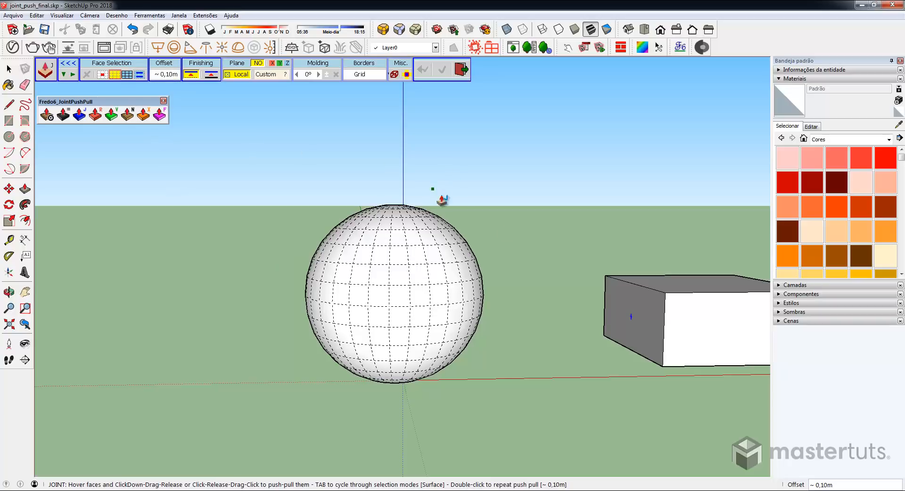
Switch face selection to all connected faces and try offsetting the whole box outward about 0.17 m.
click(127, 76)
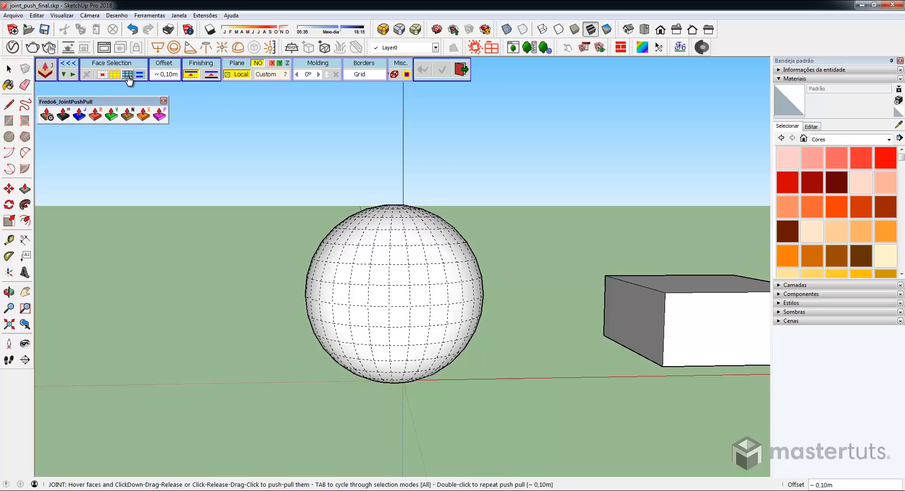
middle_drag(642, 313, 509, 297)
click(502, 304)
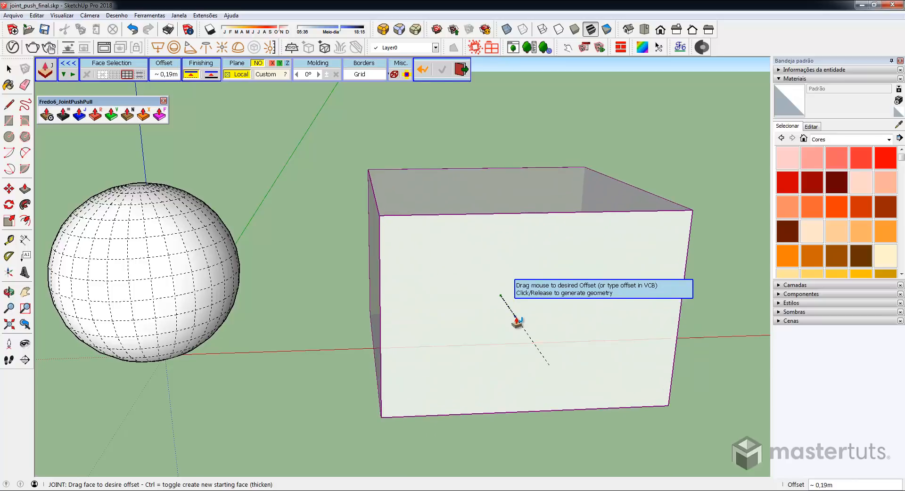
click(517, 307)
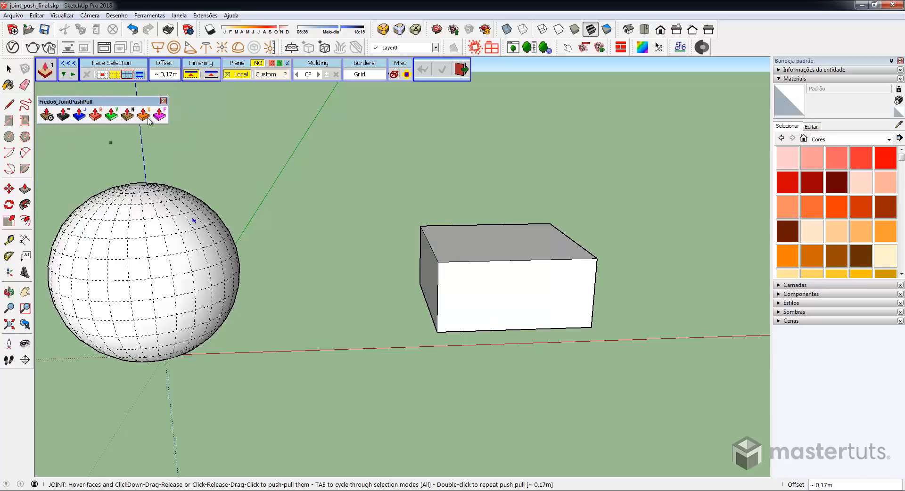
Set face selection to same material and paint five scattered faces of the sphere with the red Cor A05.
click(140, 75)
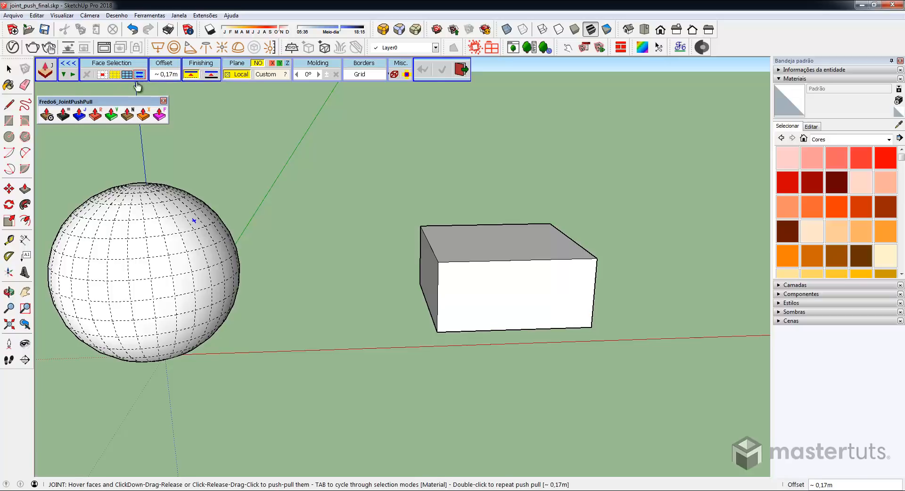
click(885, 158)
shift+middle_drag(168, 246, 321, 235)
scroll(321, 239, up, 3)
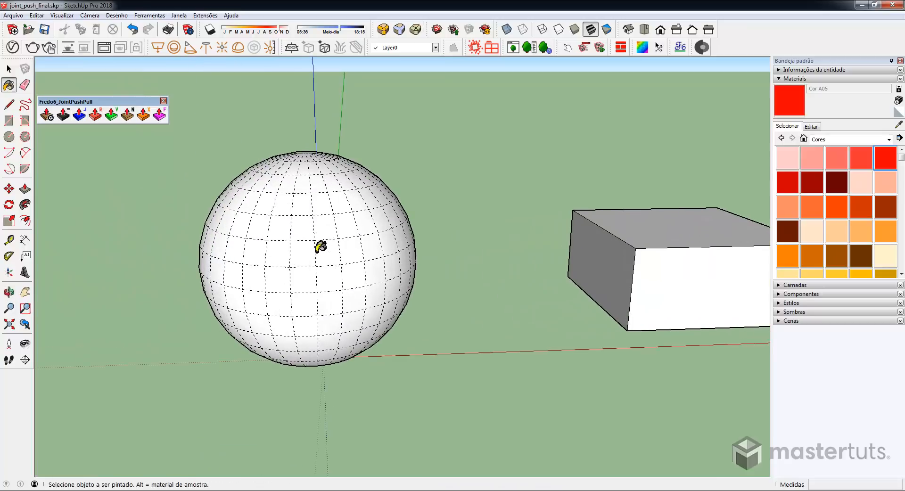
click(297, 250)
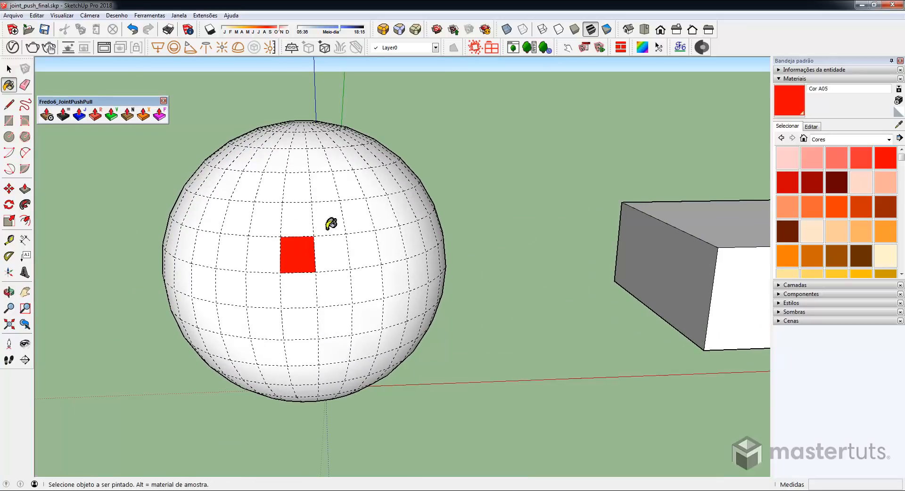
click(393, 210)
click(258, 160)
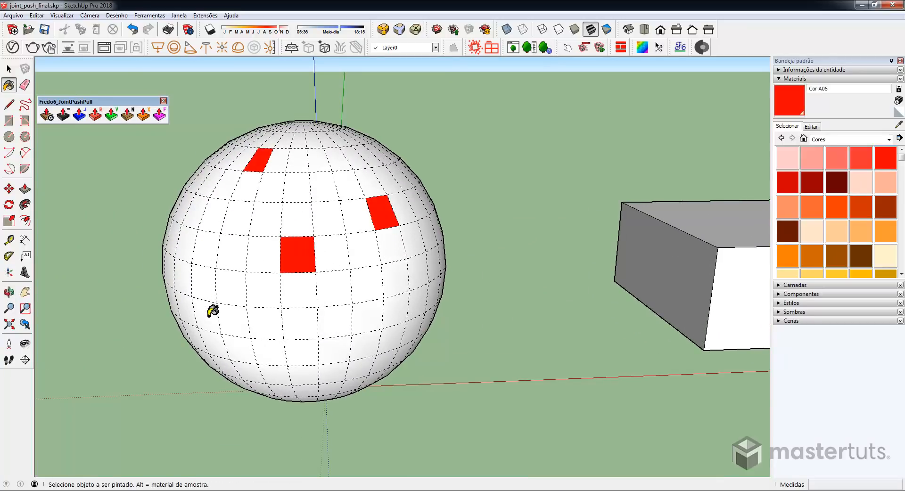
click(212, 313)
click(296, 370)
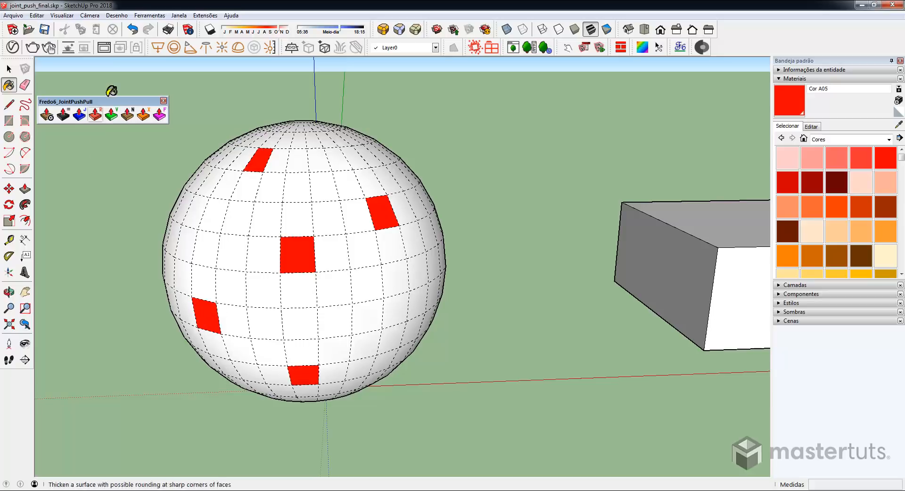
Try offsetting only the sphere's unpainted faces outward 0.02 m using Joint Push Pull with material-based face selection.
click(80, 115)
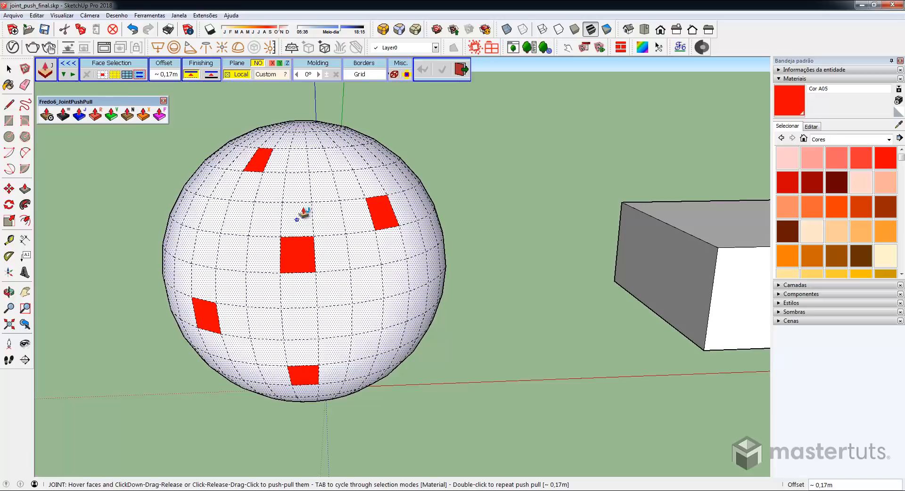
drag(289, 214, 251, 228)
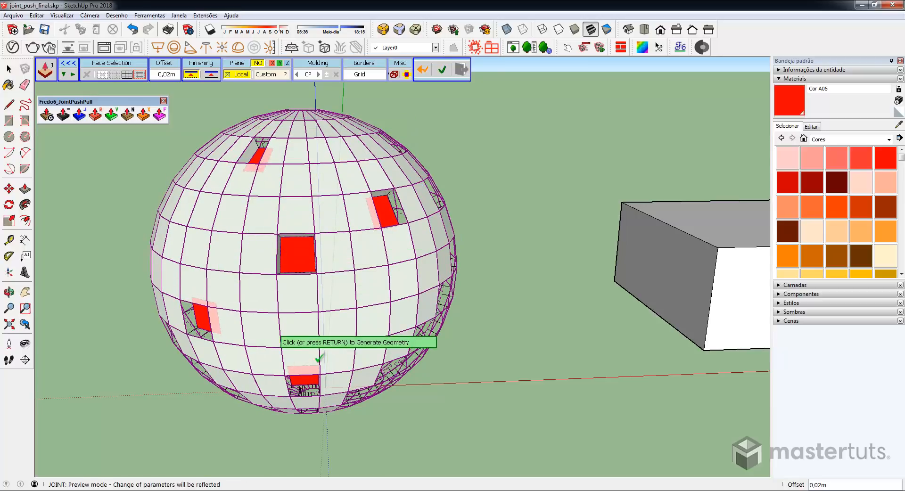
click(509, 246)
middle_drag(389, 284, 486, 246)
scroll(479, 249, down, 2)
scroll(376, 262, down, 1)
key(ctrl+z)
key(space)
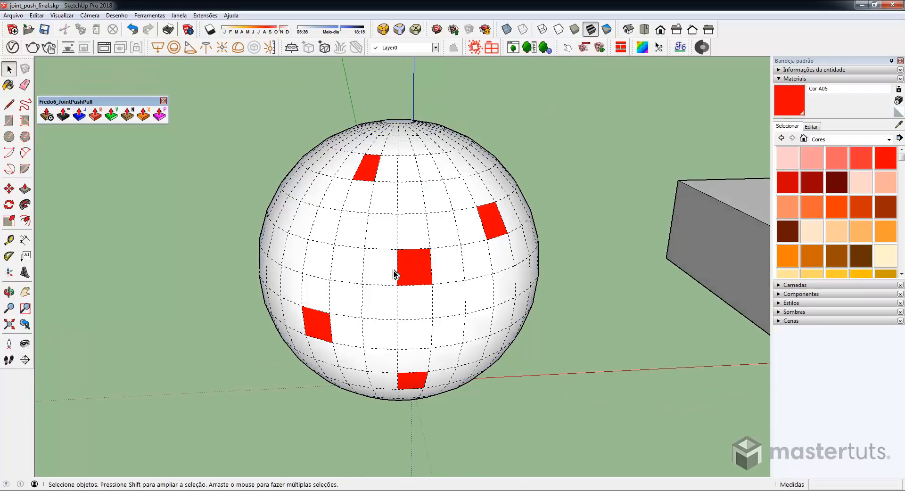
Start Round Push Pull, expand its full set of options and set face selection to all connected faces.
middle_drag(395, 275, 348, 277)
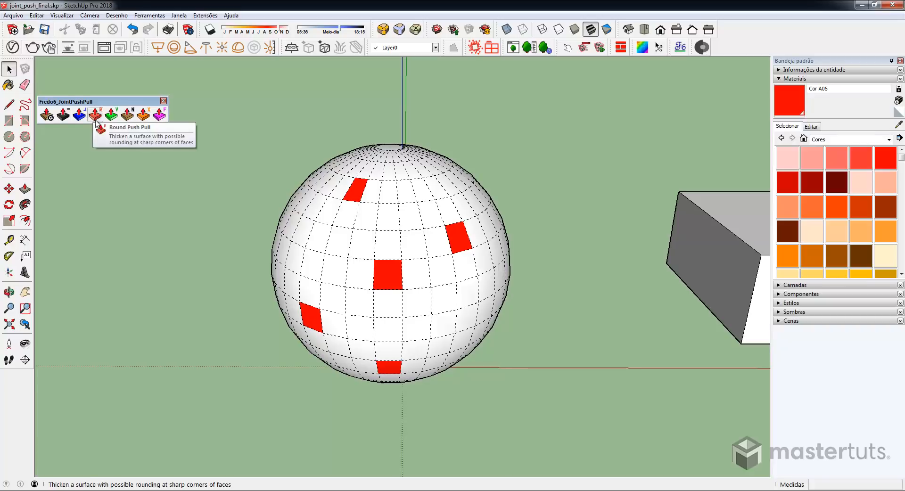
click(96, 115)
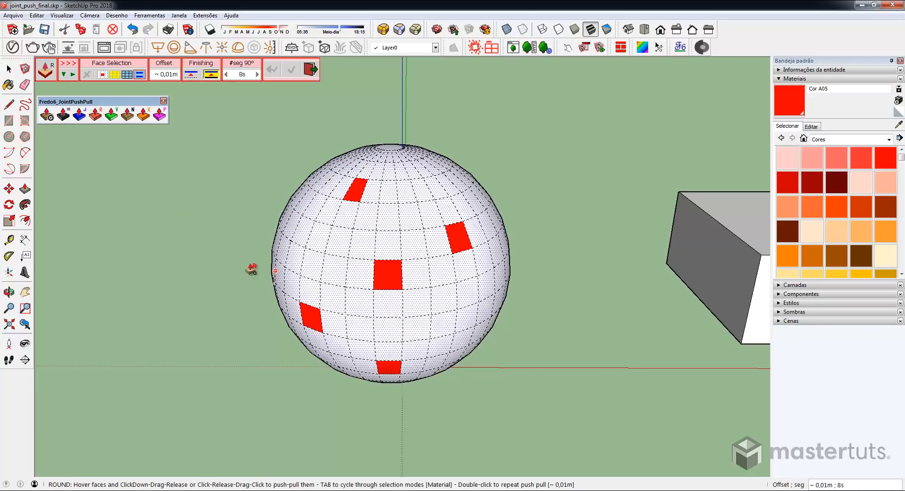
click(68, 64)
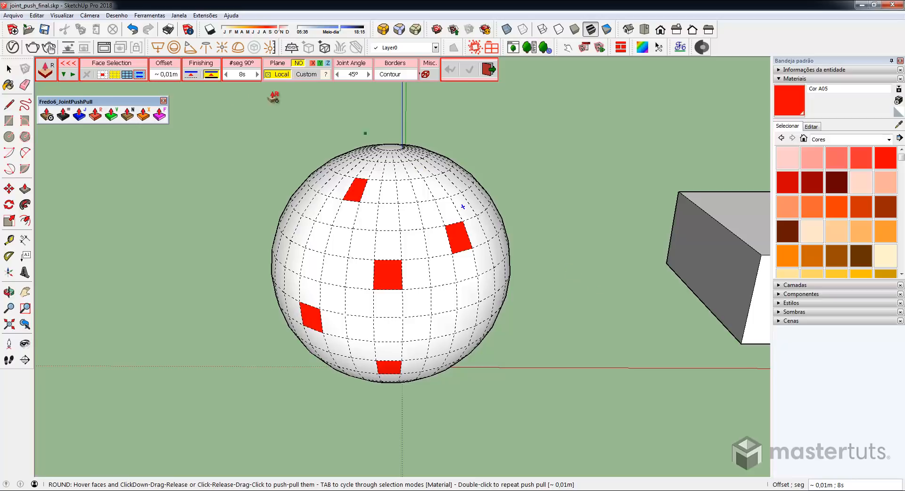
click(126, 76)
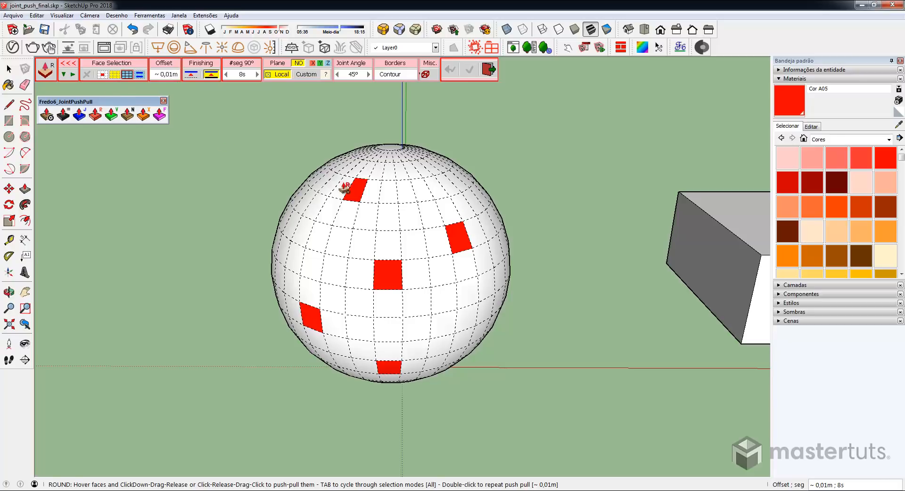
Try a rounded outward offset of about 0.04 m on all faces of the box, using 8 segments.
scroll(653, 245, down, 2)
shift+middle_drag(653, 245, 348, 250)
scroll(424, 238, up, 3)
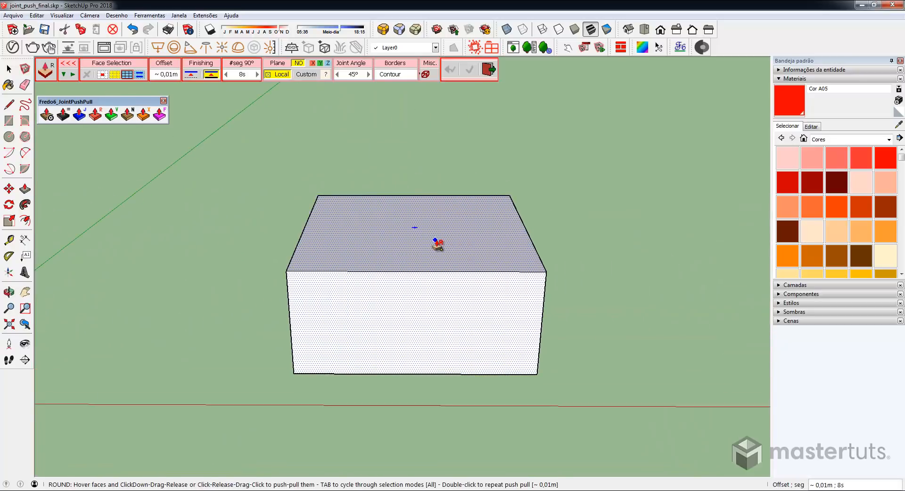
click(384, 253)
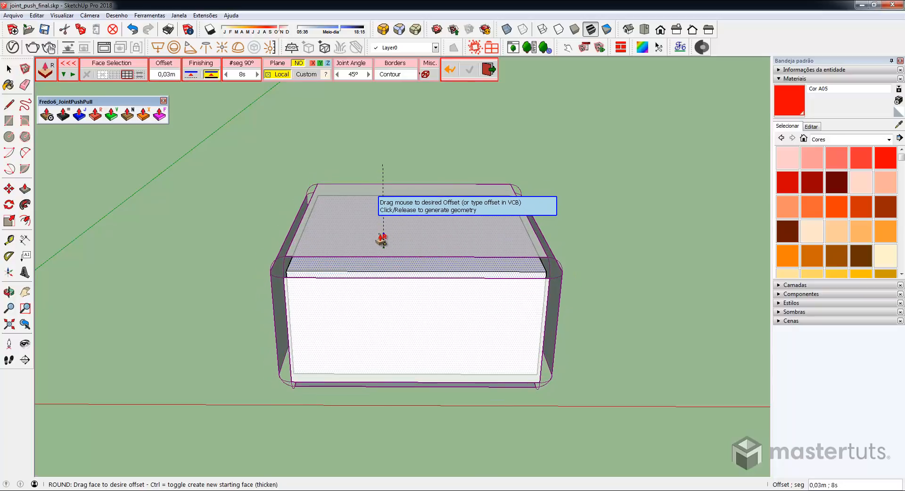
click(382, 238)
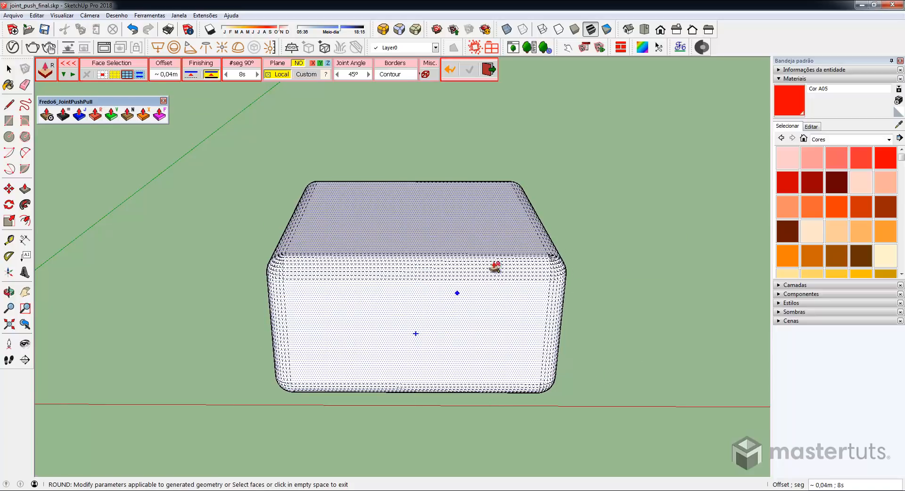
Generate a rounded offset of exactly 0.05 m around the whole original box.
middle_drag(495, 267, 354, 268)
scroll(427, 270, up, 8)
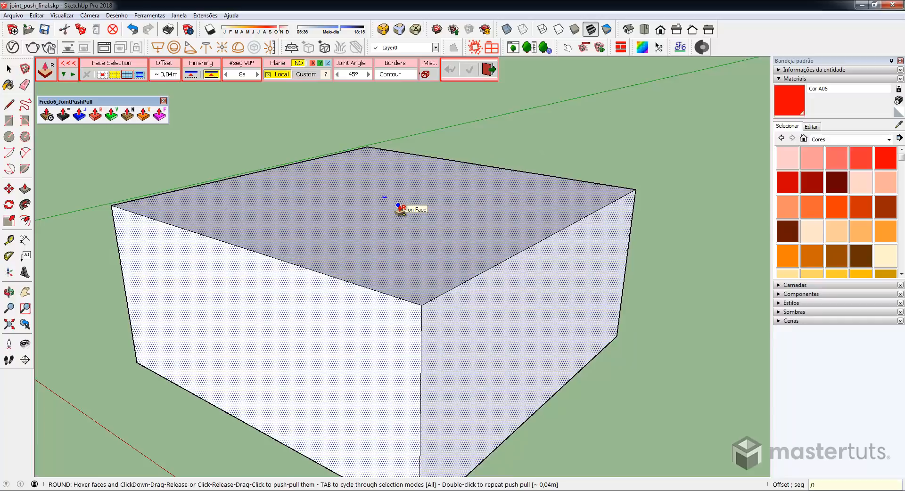
text(5)
key(Return)
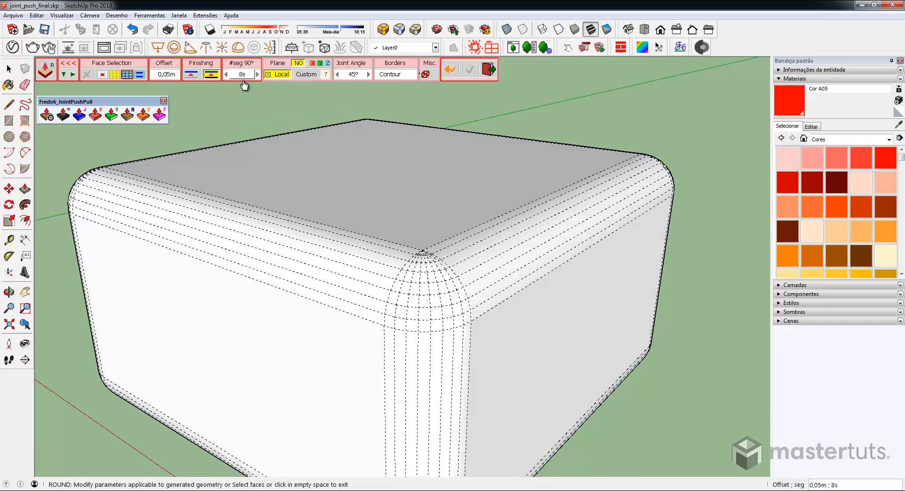
Try the box's edge rounding with 2 segments and with 16 segments per 90°, examining the rounded corner.
click(243, 75)
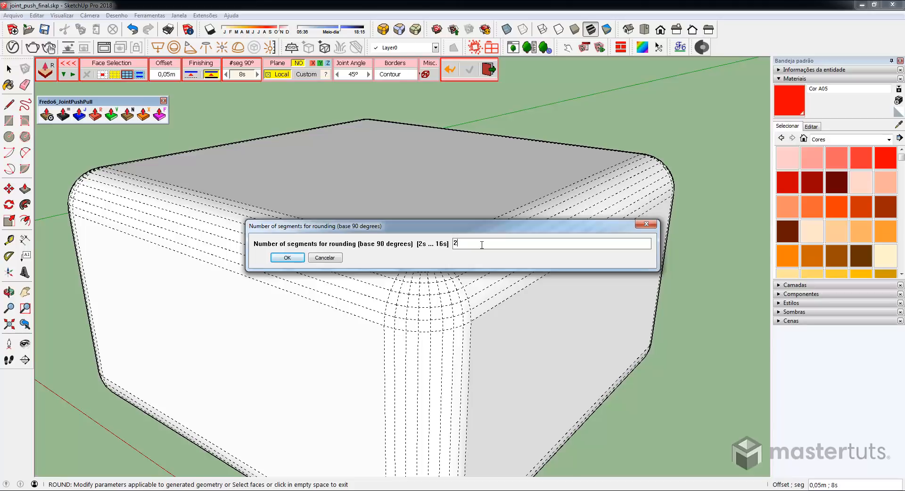
key(Return)
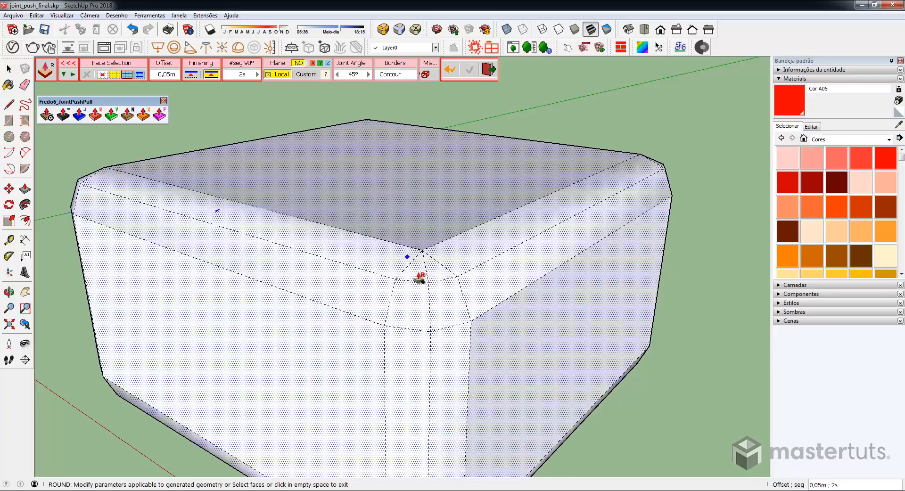
click(242, 74)
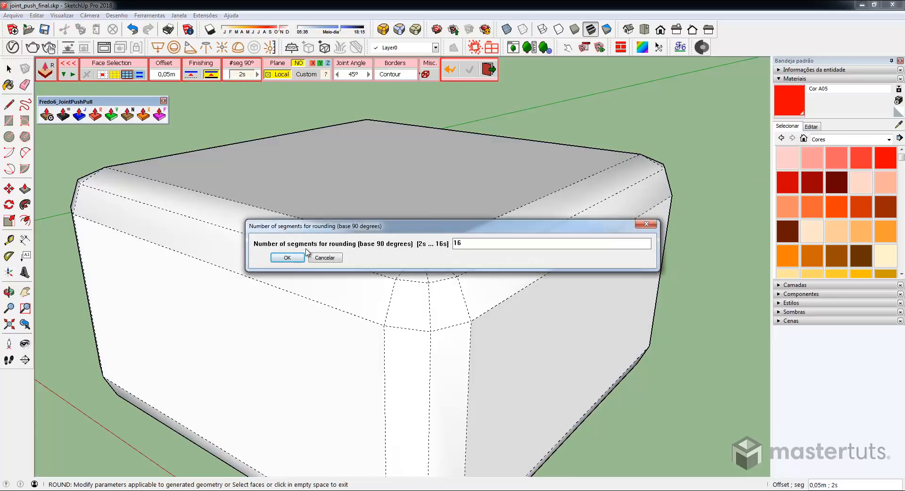
click(287, 257)
key(o)
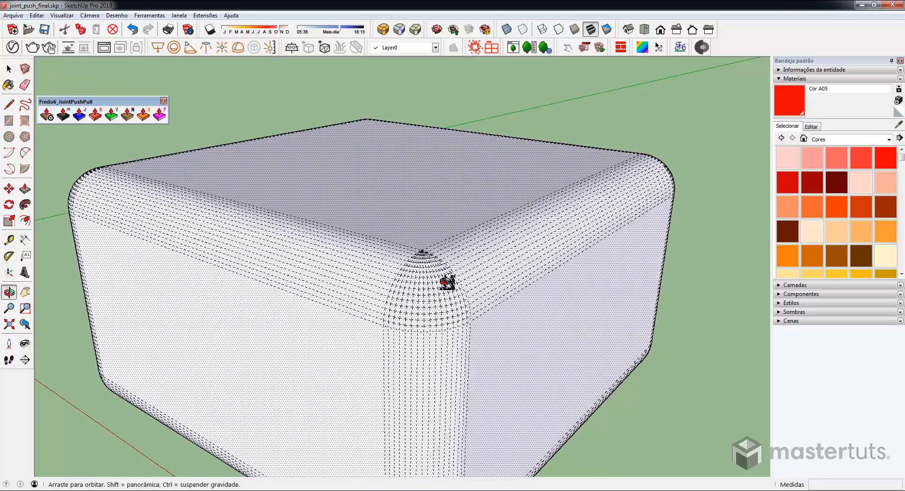
drag(447, 282, 586, 306)
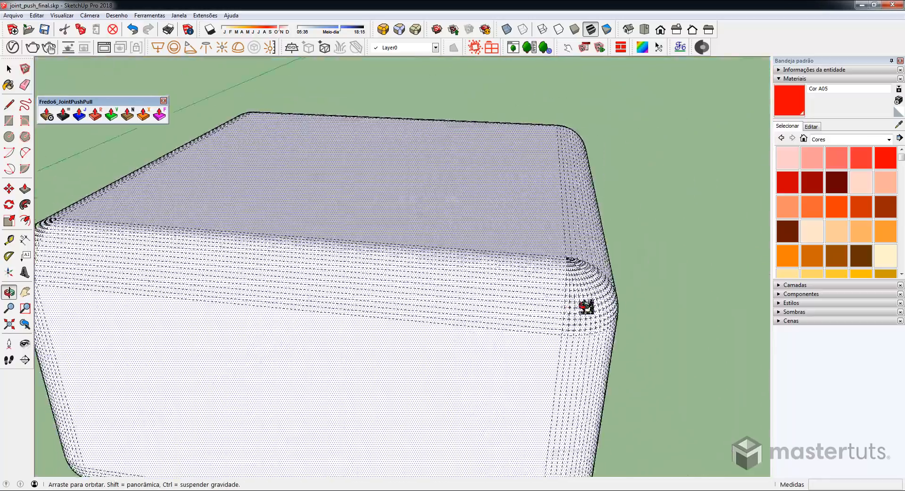
middle_drag(586, 307, 474, 295)
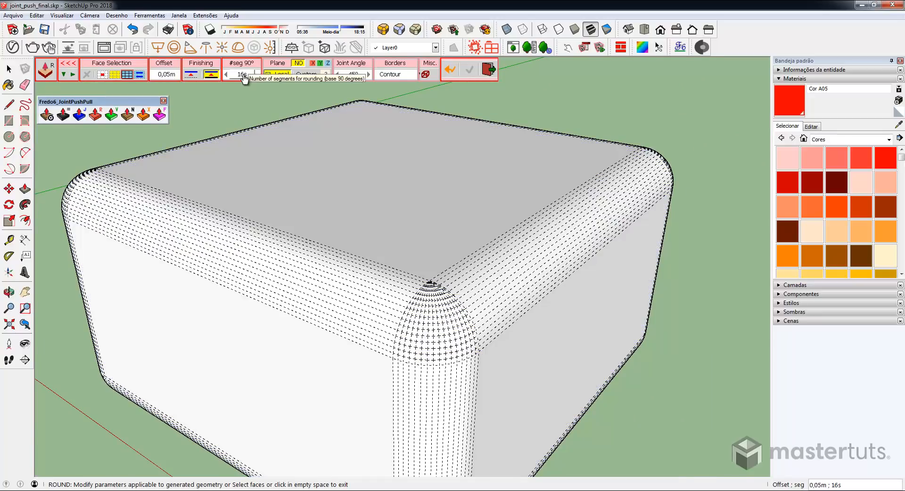
Set the box's edge rounding to 8 segments per 90° and view the whole rounded box.
click(242, 74)
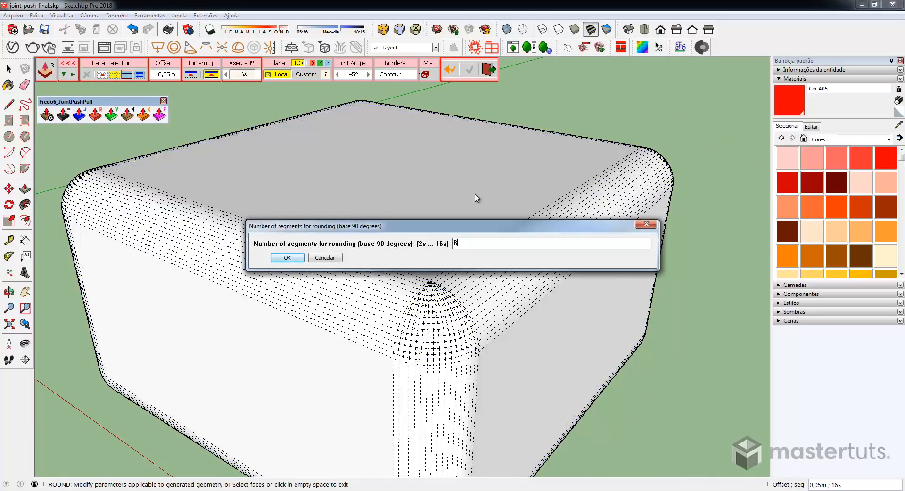
key(Return)
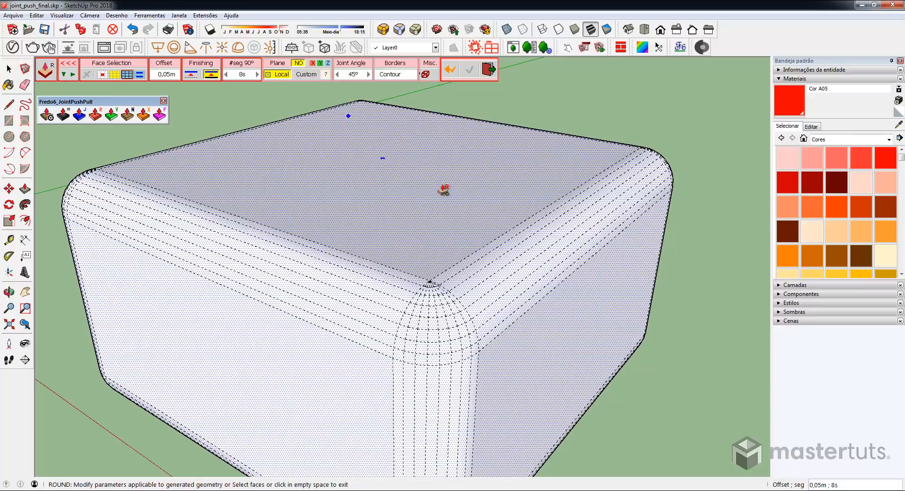
scroll(448, 171, down, 4)
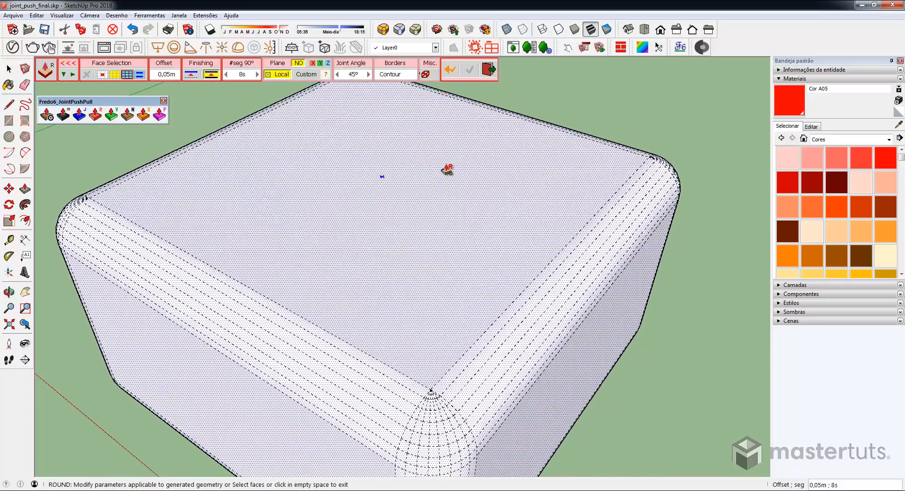
scroll(409, 189, down, 1)
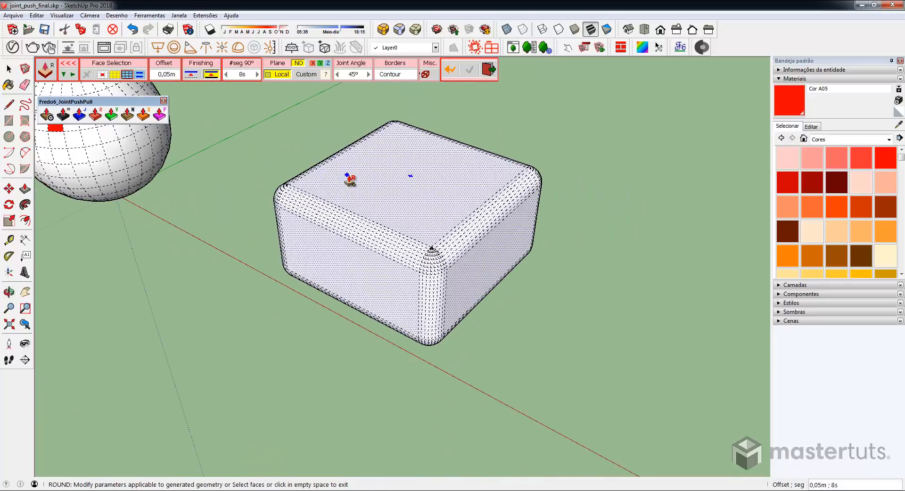
Try pulling one red face of the sphere outward with Vector Push Pull in a free direction.
scroll(349, 179, down, 2)
mouse_move(280, 155)
shift+middle_down()
mouse_move(460, 174)
mouse_move(572, 149)
shift+middle_up()
scroll(396, 178, down, 1)
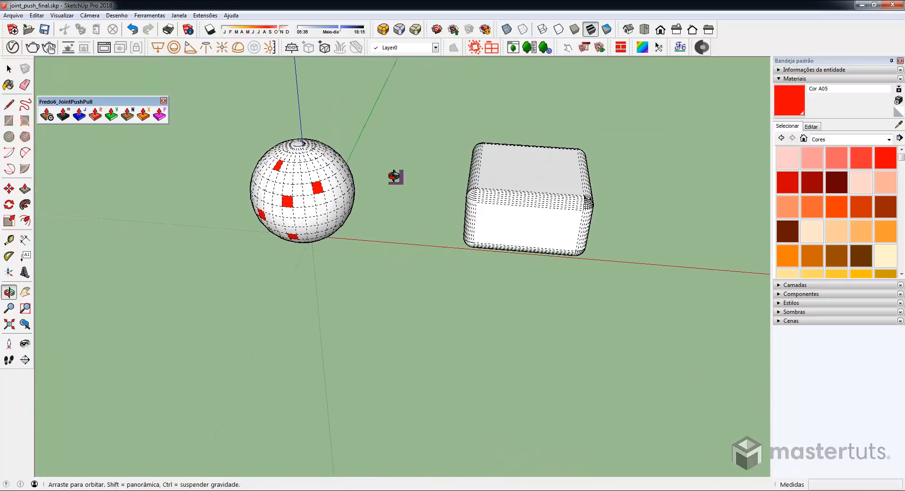
middle_drag(396, 178, 411, 179)
scroll(339, 188, up, 3)
scroll(275, 183, up, 2)
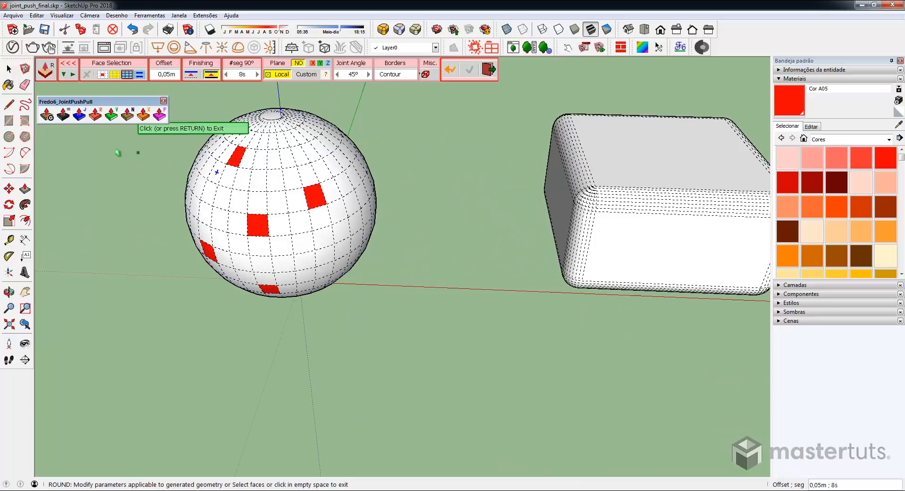
click(112, 115)
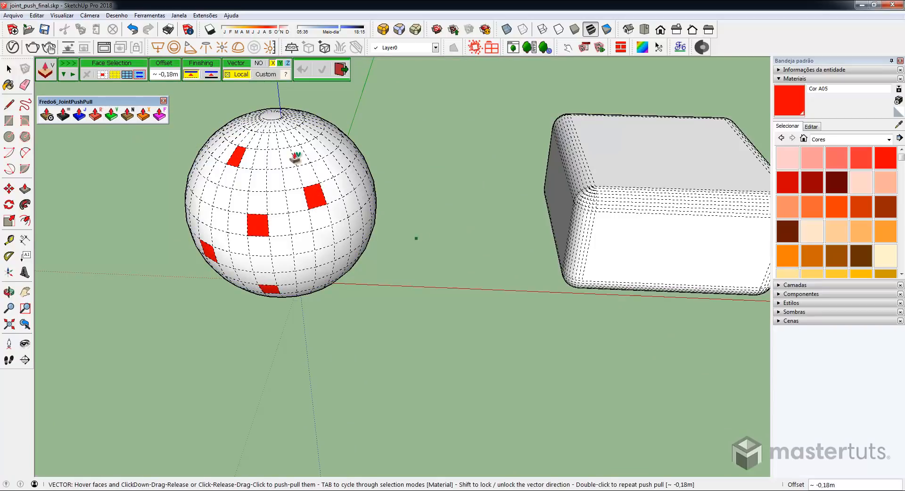
scroll(325, 193, up, 2)
mouse_move(324, 193)
mouse_down()
mouse_move(398, 170)
mouse_move(313, 200)
mouse_up()
middle_drag(315, 200, 476, 259)
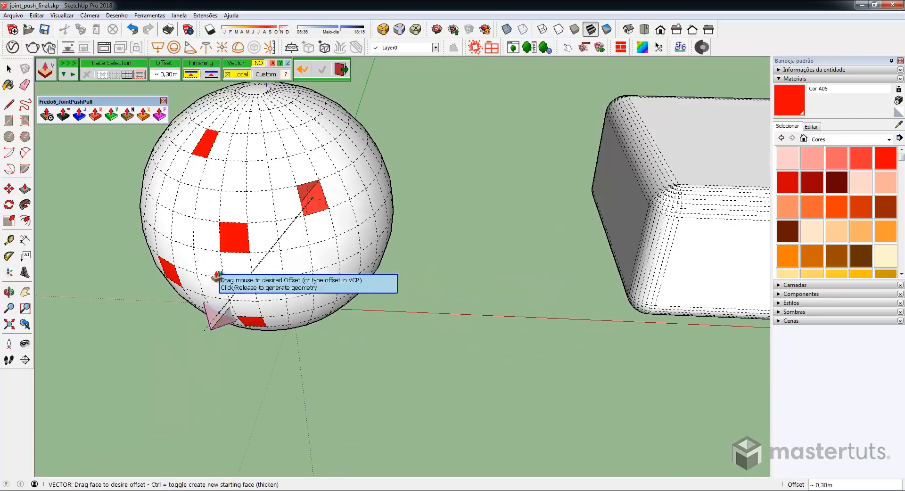
middle_drag(457, 244, 289, 259)
click(442, 258)
Try pulling a second red face of the sphere with different axis locks, finishing along the green axis.
click(291, 263)
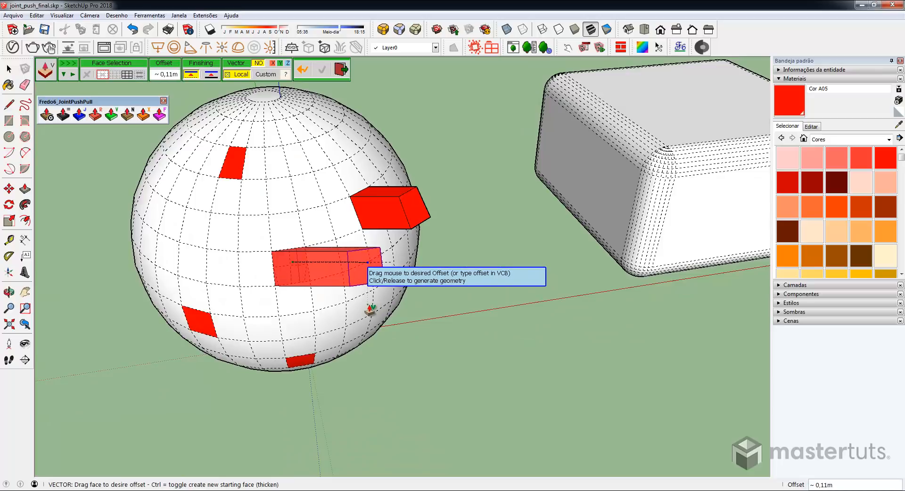
key(Up)
key(Right)
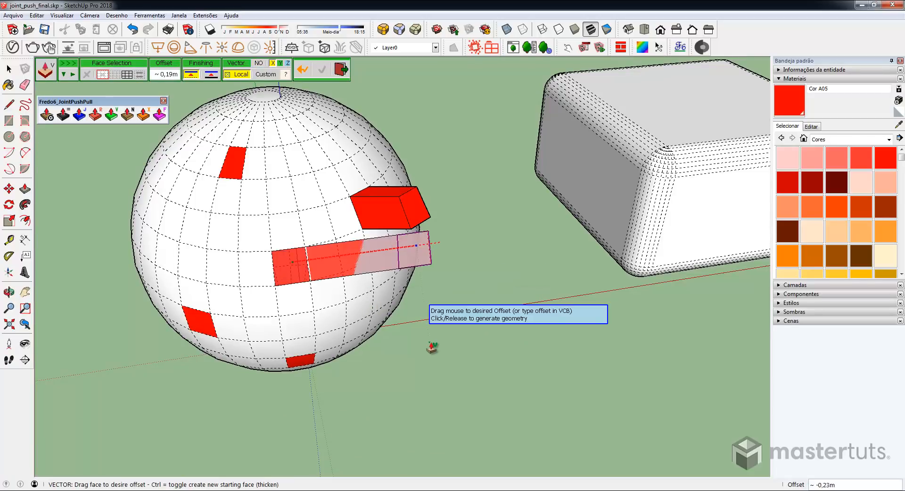
key(Left)
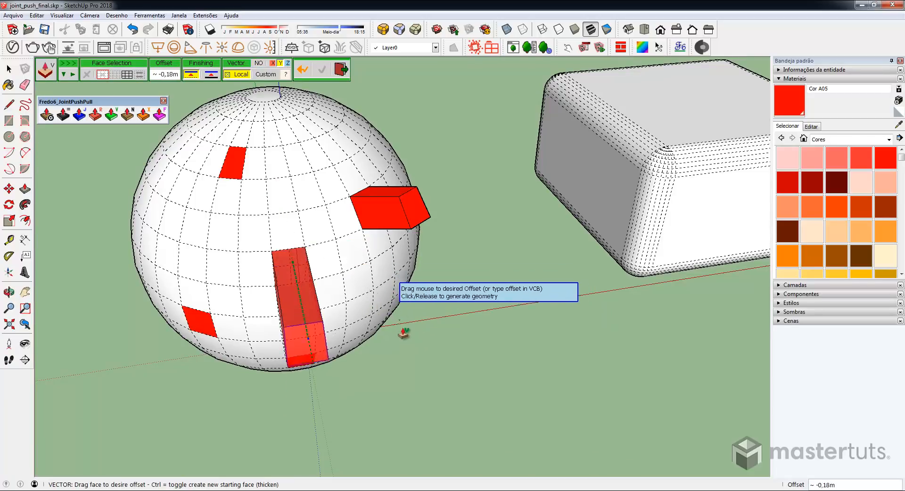
click(404, 332)
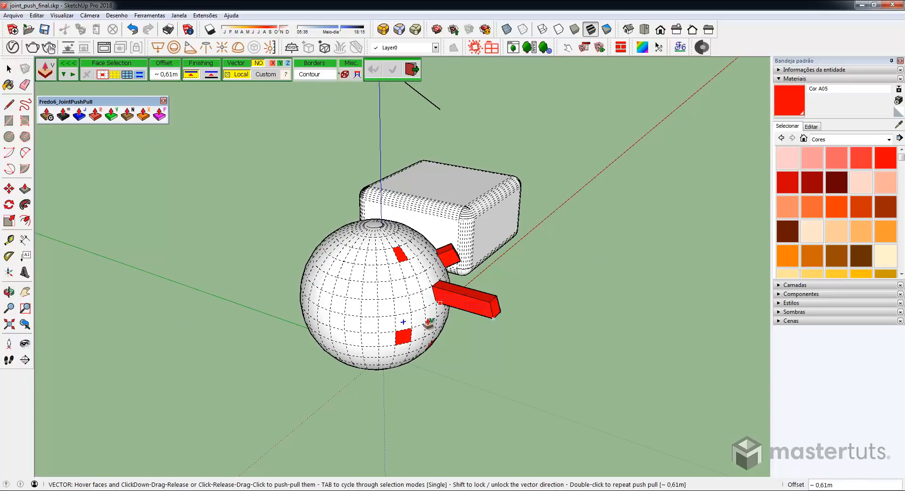
click(398, 310)
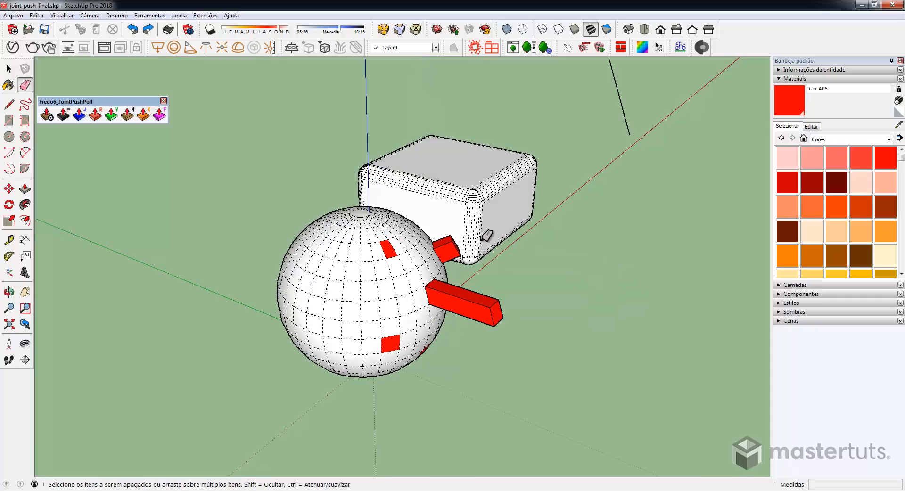
Undo the vector extrusions of the sphere's red faces.
key(ctrl+z)
key(ctrl+z)
key(ctrl+z)
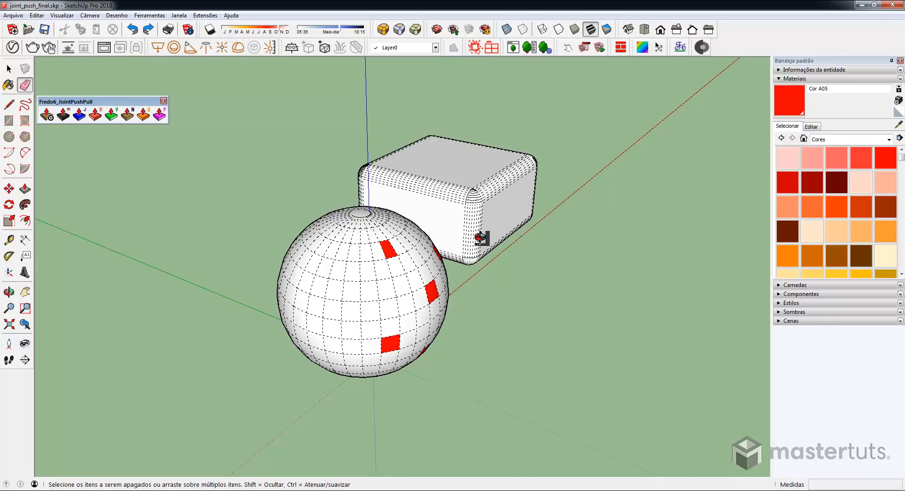
Repaint all the red faces of the sphere with the default Padrão material.
middle_drag(481, 238, 377, 260)
click(898, 113)
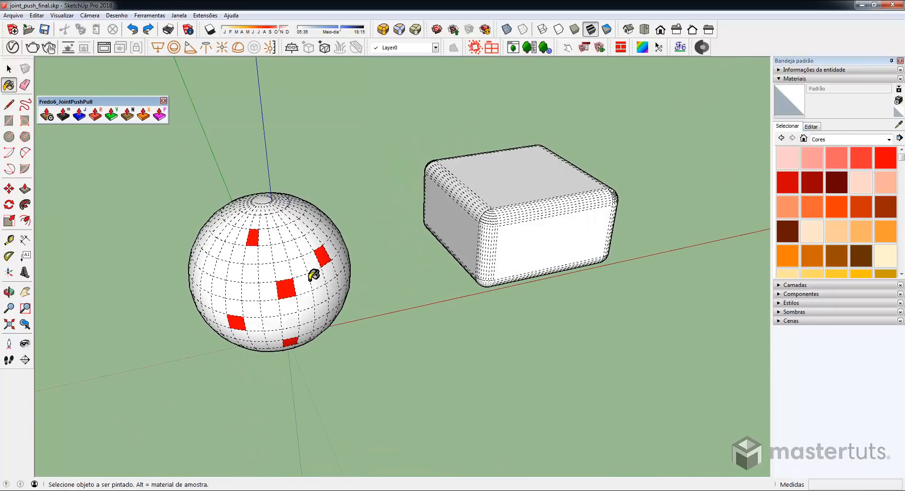
shift+click(257, 234)
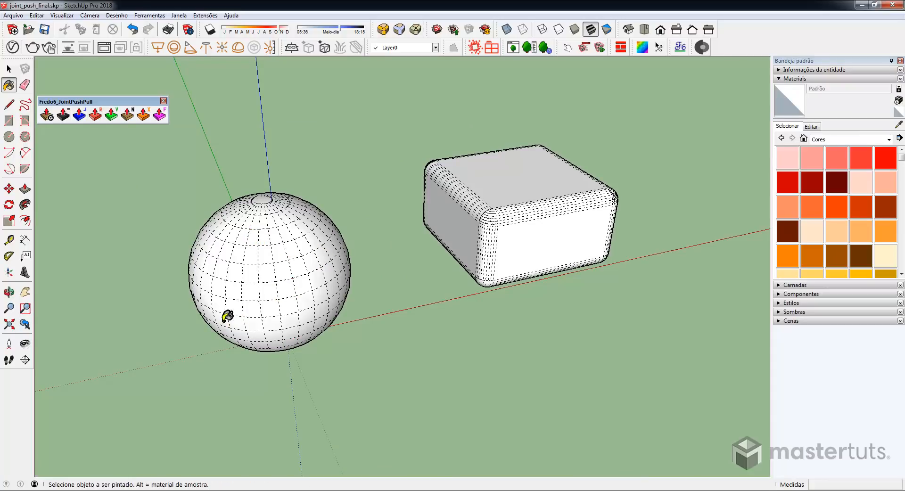
mouse_move(252, 257)
middle_down()
mouse_move(214, 242)
mouse_move(236, 196)
mouse_move(269, 208)
mouse_move(263, 216)
middle_up()
key(space)
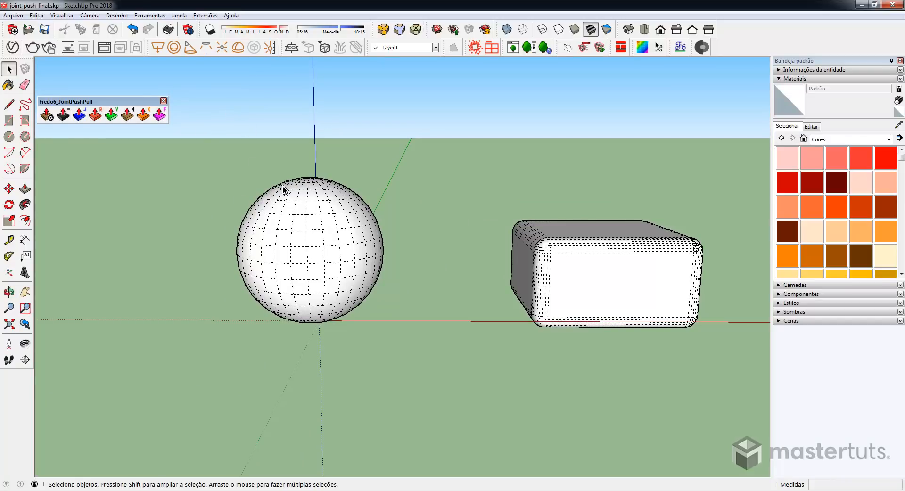
Extrude all faces of the sphere outward by about 0.07 m with Normal Push Pull and view the resulting blocks all around.
click(127, 114)
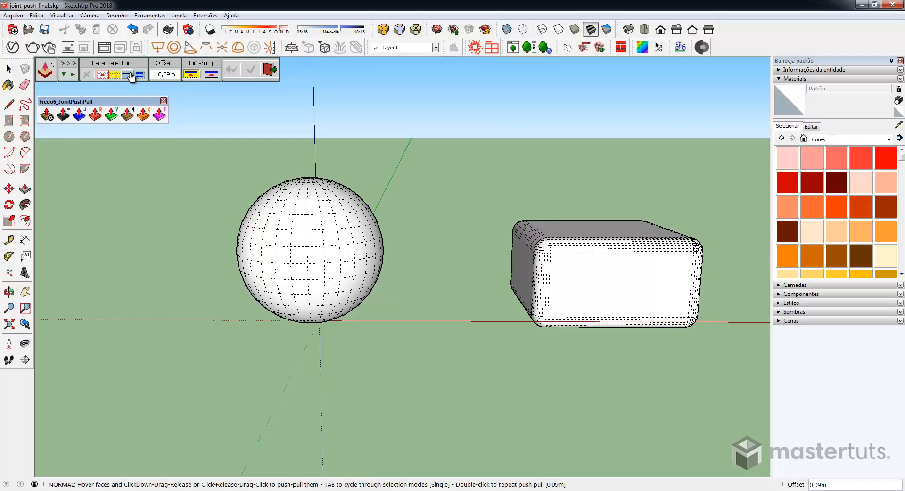
click(300, 233)
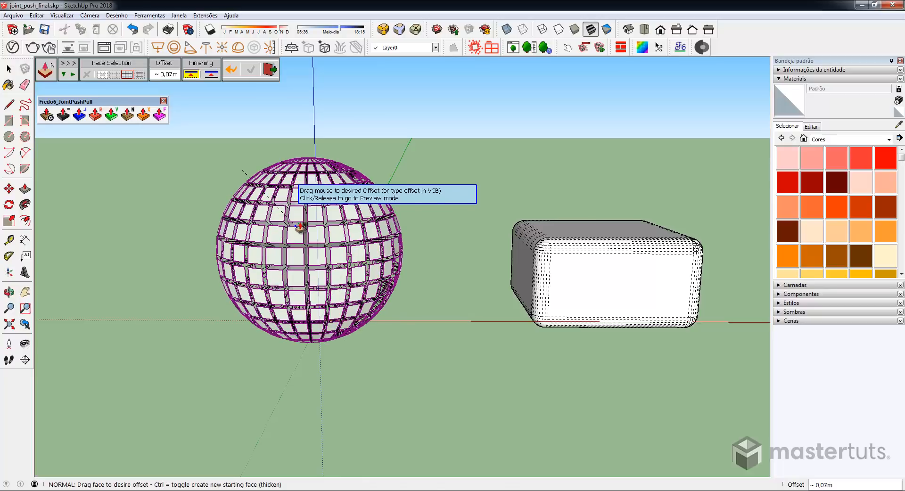
click(300, 228)
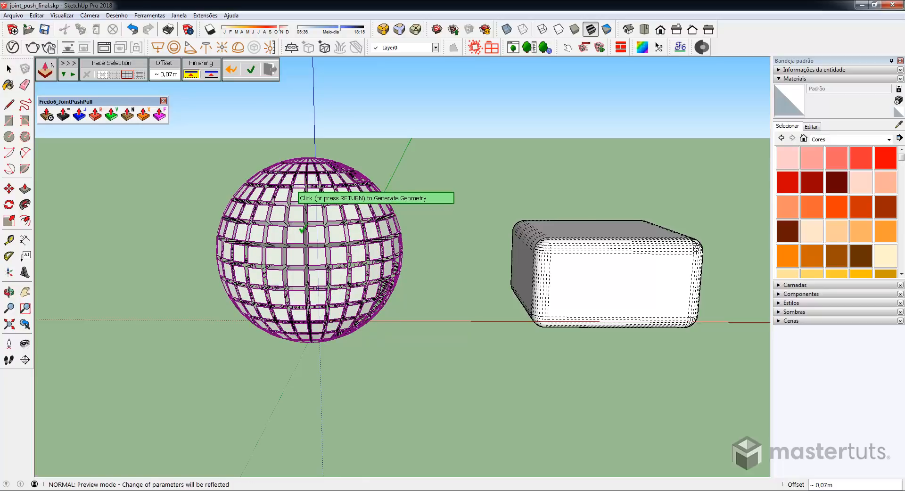
click(299, 224)
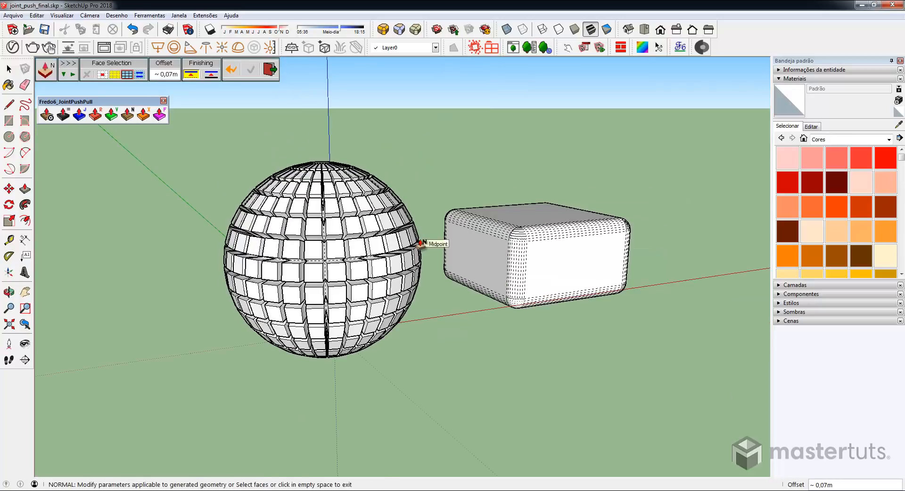
middle_drag(343, 260, 531, 207)
scroll(442, 222, up, 5)
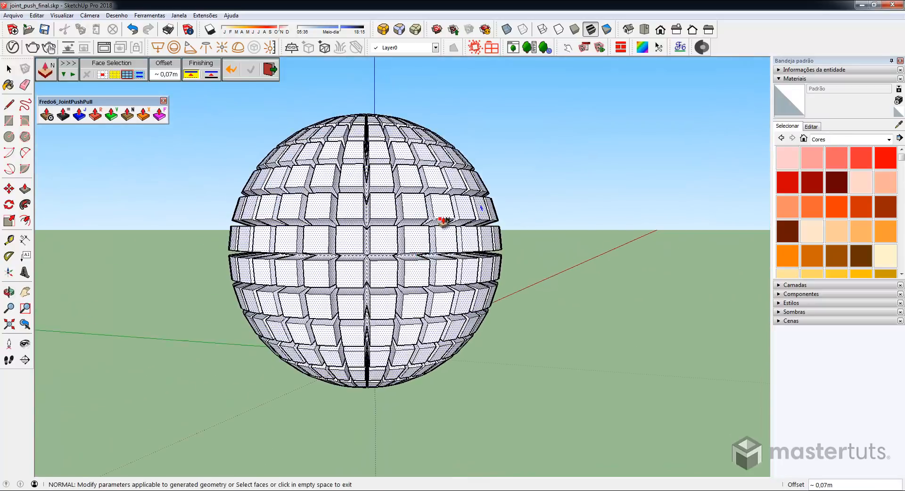
middle_drag(427, 218, 147, 228)
middle_drag(424, 246, 323, 273)
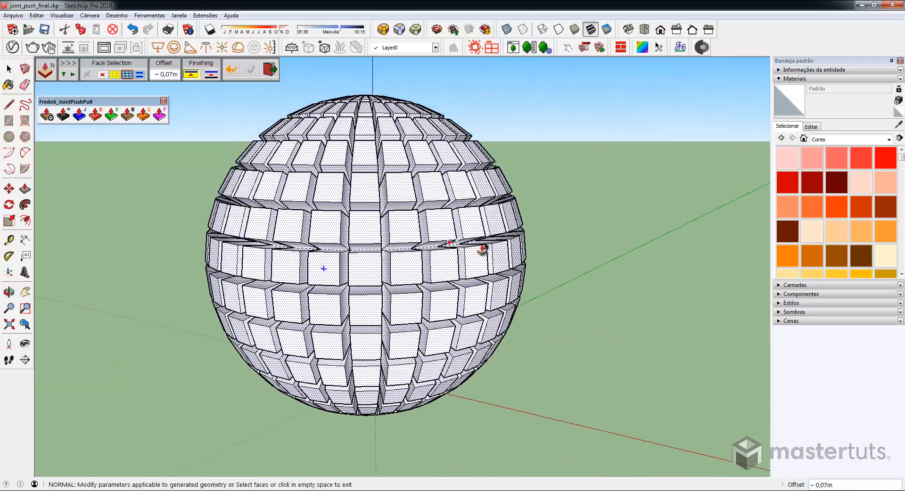
middle_drag(481, 250, 467, 297)
scroll(467, 289, down, 3)
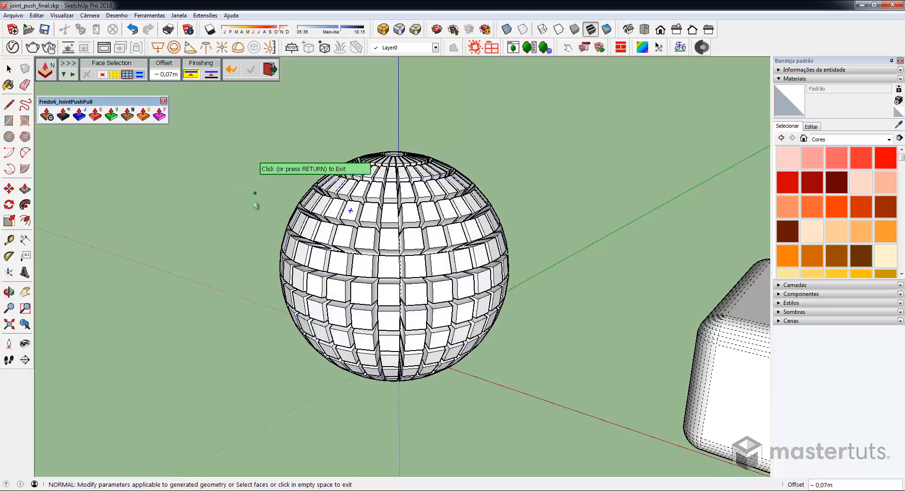
Change the sphere extrusion's finishing to keep the original faces, and expand the additional Normal Push Pull parameters.
click(213, 74)
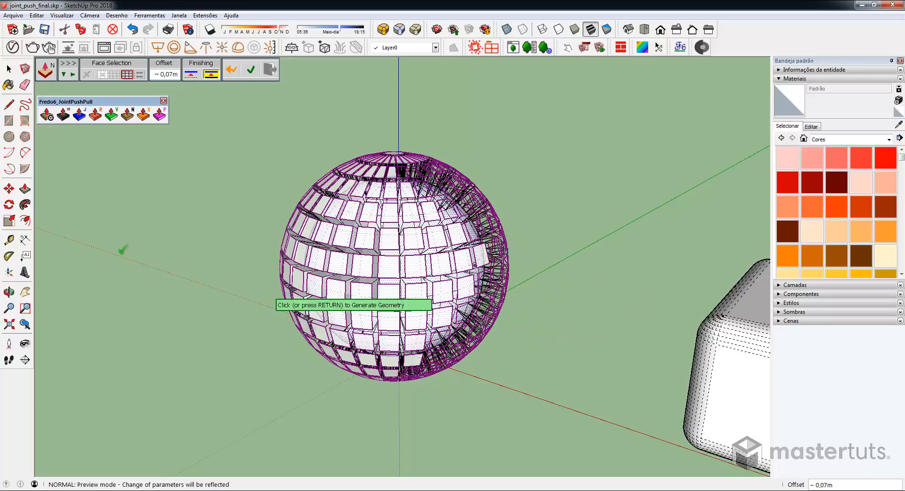
click(72, 66)
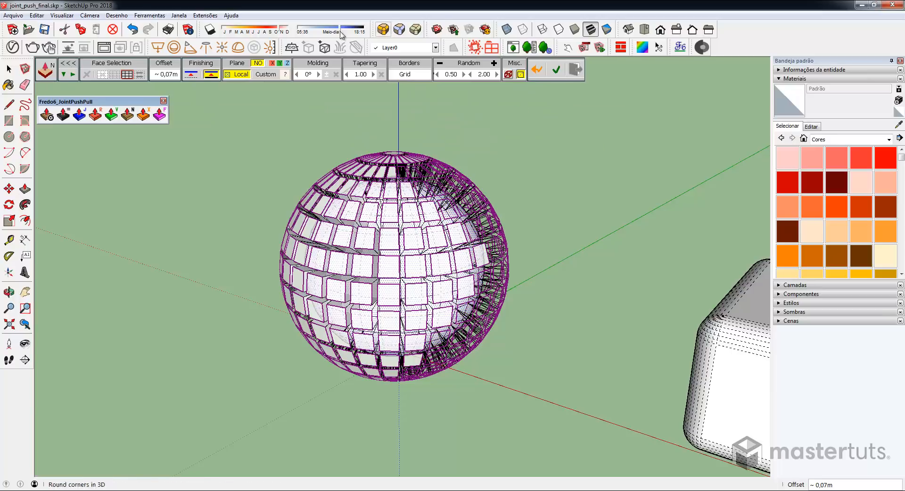
middle_drag(448, 252, 419, 253)
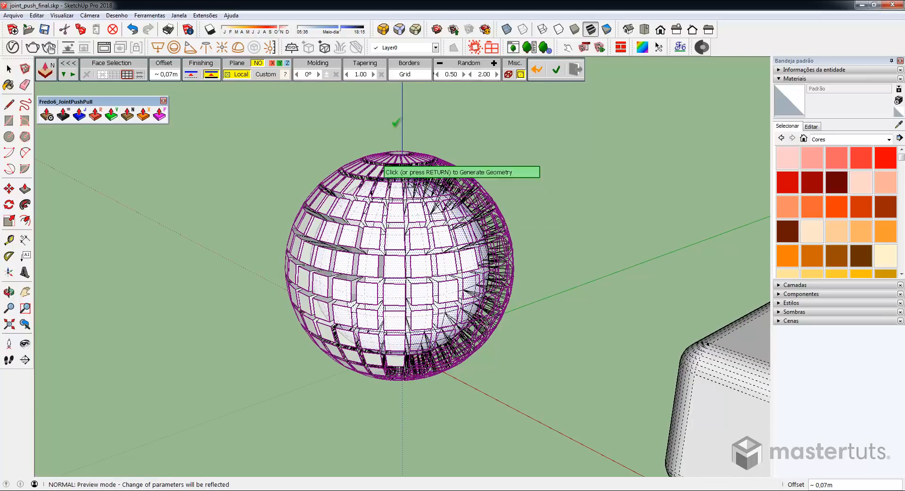
middle_drag(384, 210, 396, 246)
scroll(397, 245, up, 6)
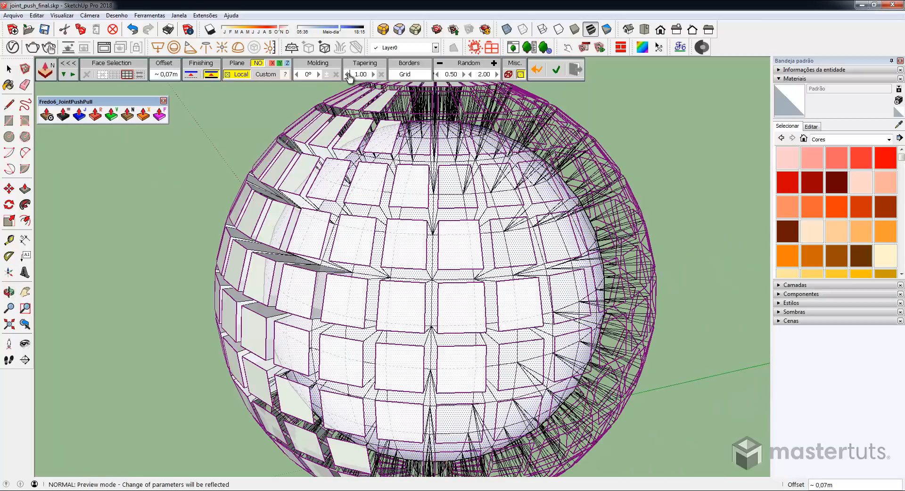
Set the tapering of the sphere's extruded faces to 0.30, generate the geometry and view the tapered spikes.
click(348, 74)
click(347, 75)
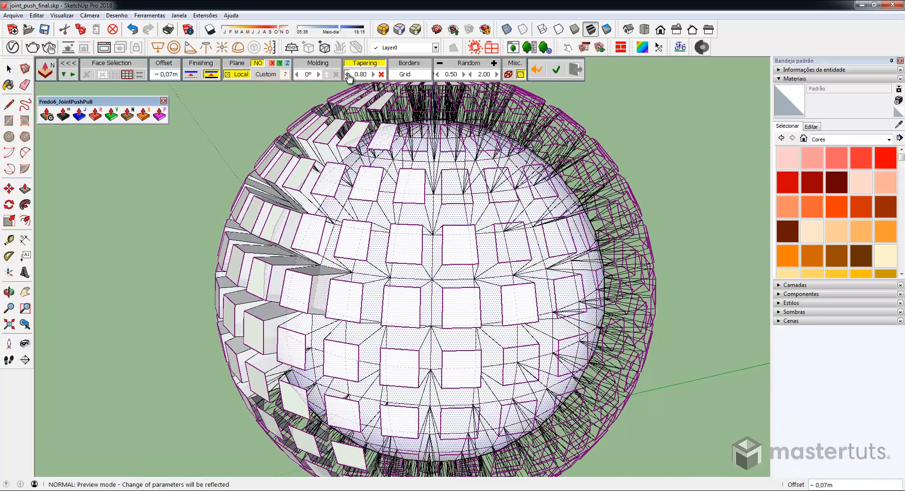
click(347, 75)
click(348, 74)
click(348, 75)
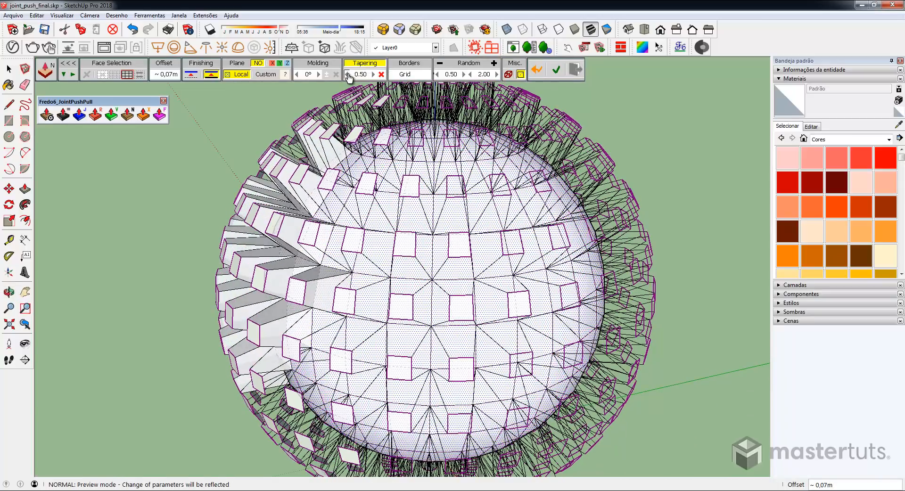
click(348, 75)
click(348, 76)
middle_drag(445, 202, 345, 187)
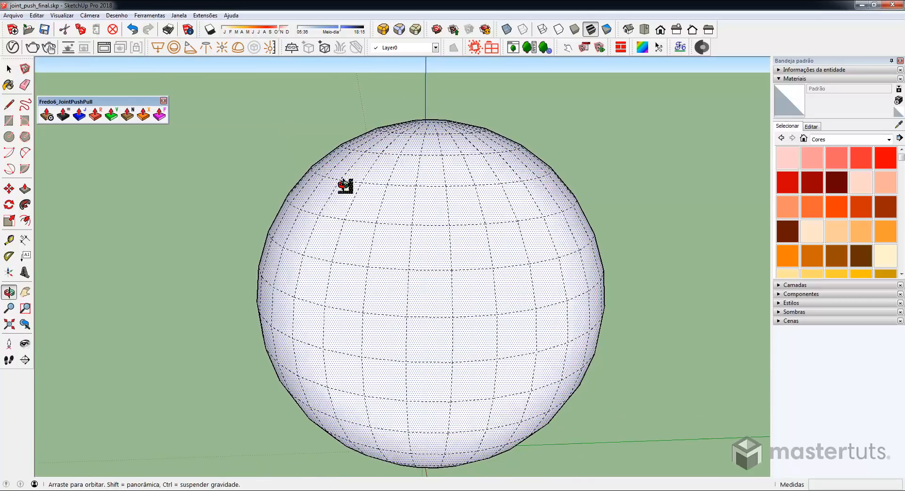
scroll(409, 245, down, 2)
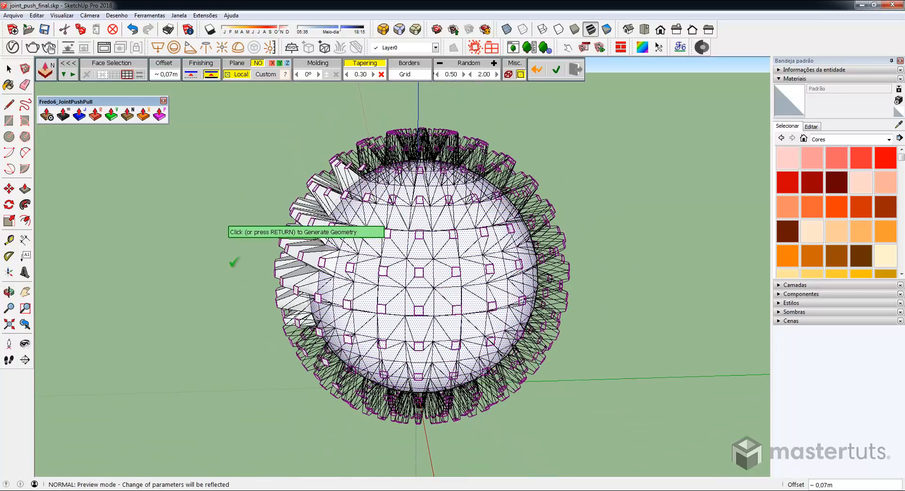
click(233, 263)
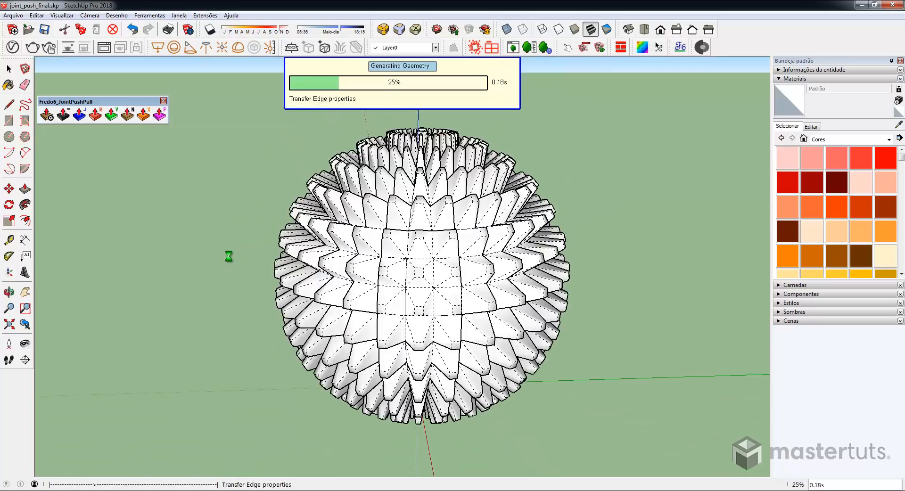
middle_drag(411, 291, 458, 139)
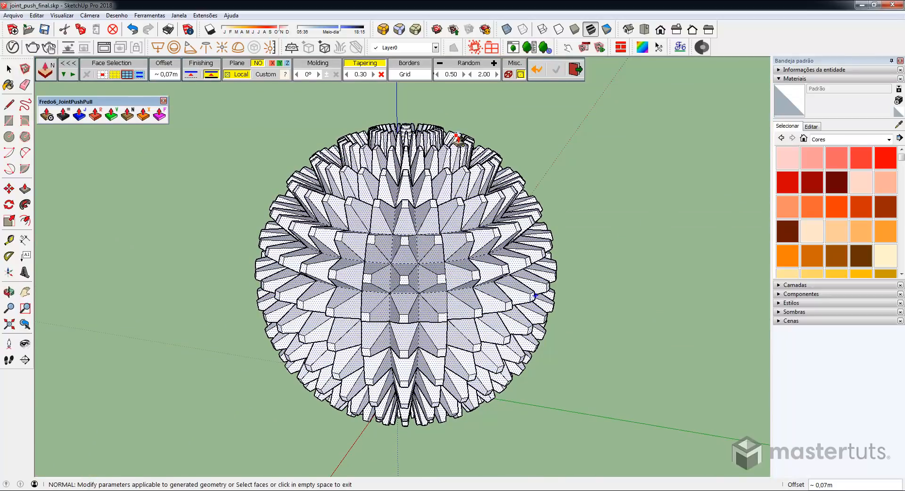
Randomise the sphere's spike lengths with factors from 1.50 to 3.00, generate the geometry and view it.
click(378, 72)
middle_drag(376, 202, 584, 226)
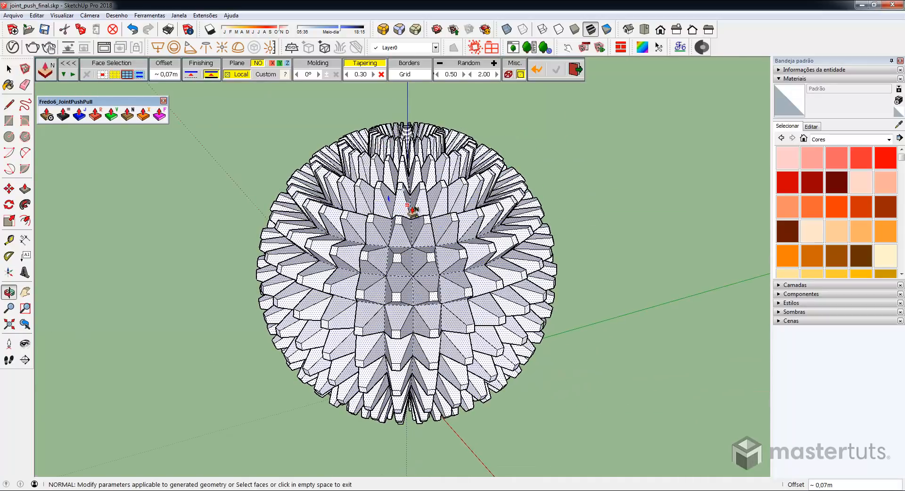
click(464, 74)
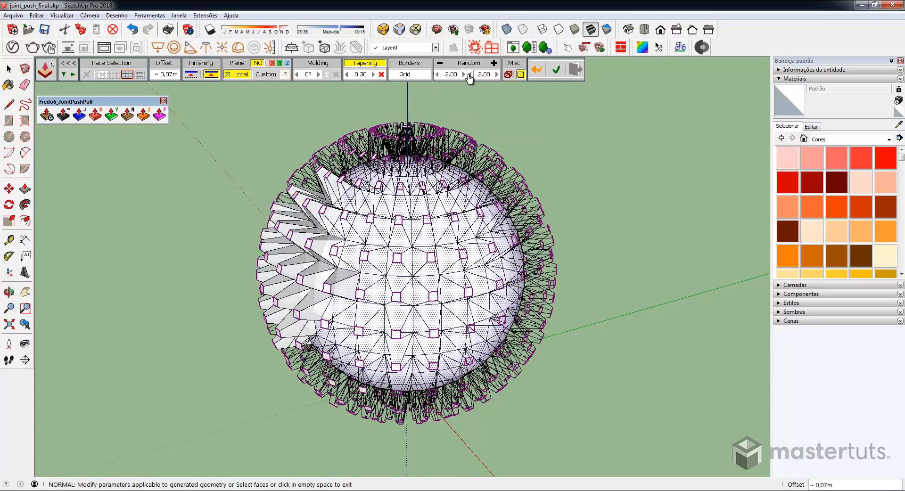
click(497, 74)
click(472, 74)
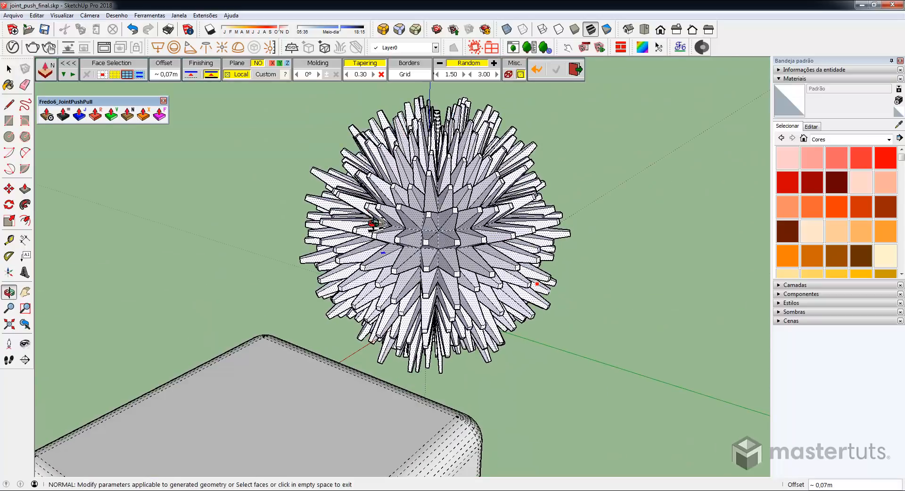
middle_drag(566, 260, 518, 227)
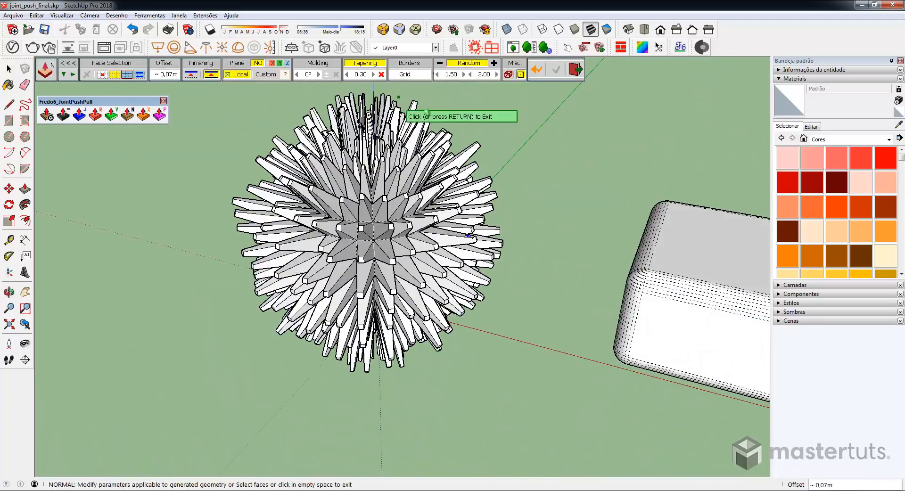
click(414, 195)
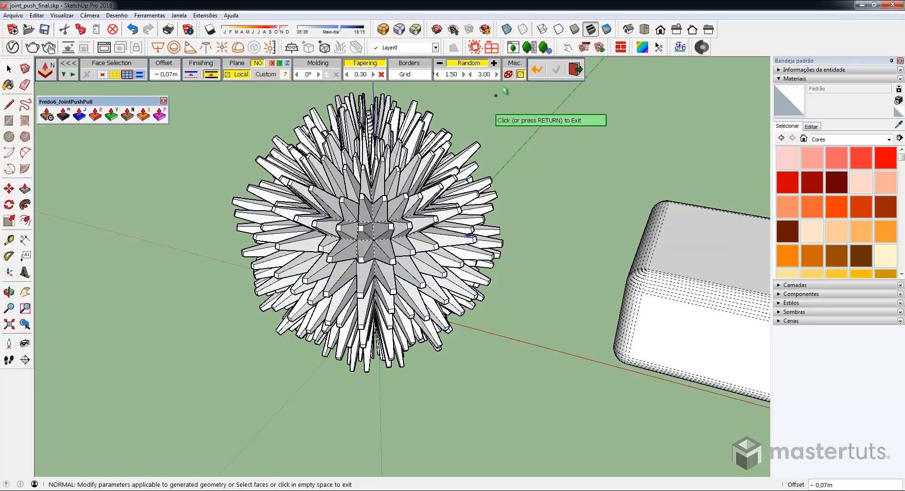
Generate the sphere's random spikes as a separate group and move that group about 1.03 m away from the original sphere.
click(509, 75)
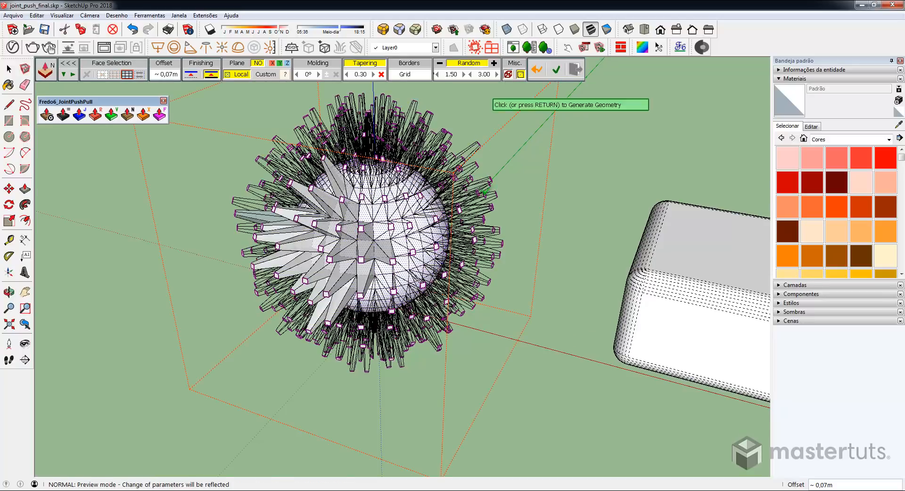
click(574, 286)
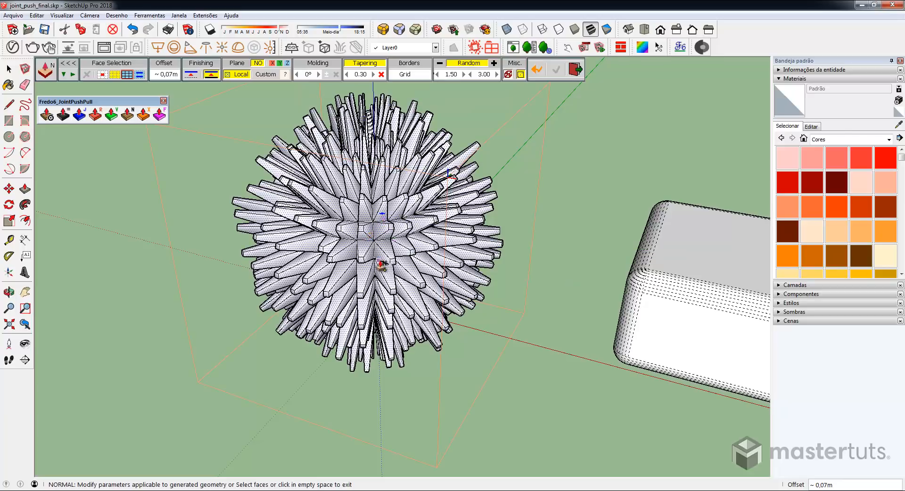
key(m)
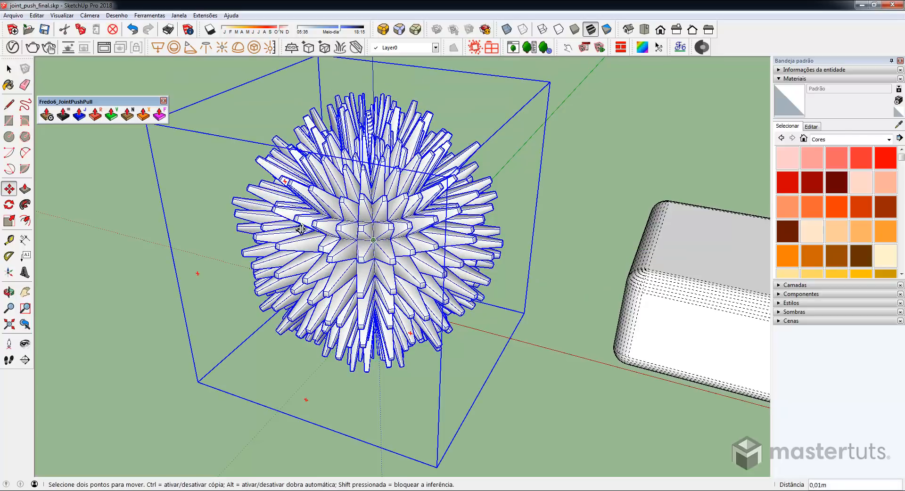
click(137, 178)
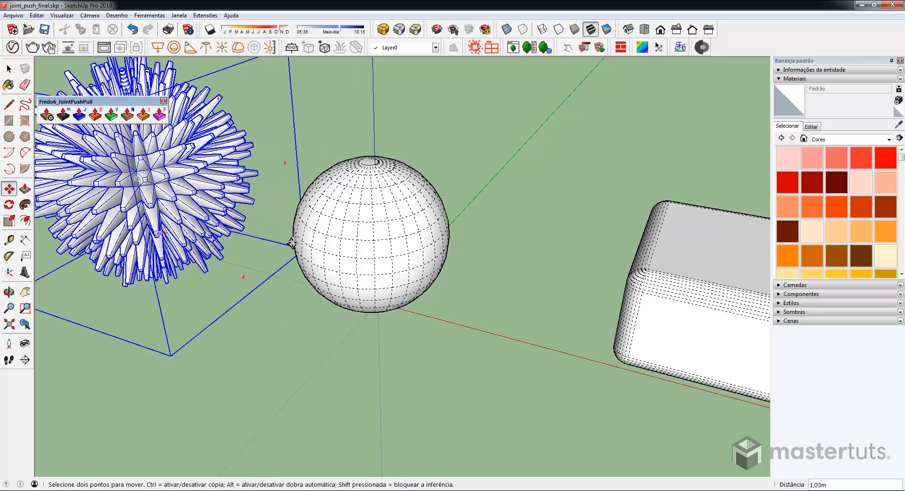
Examine the separated spiked group beside the intact sphere and the rounded box from several angles.
scroll(330, 245, down, 3)
middle_drag(355, 257, 394, 249)
scroll(304, 256, down, 2)
middle_drag(194, 286, 318, 214)
middle_drag(255, 223, 7, 283)
middle_drag(188, 256, 134, 259)
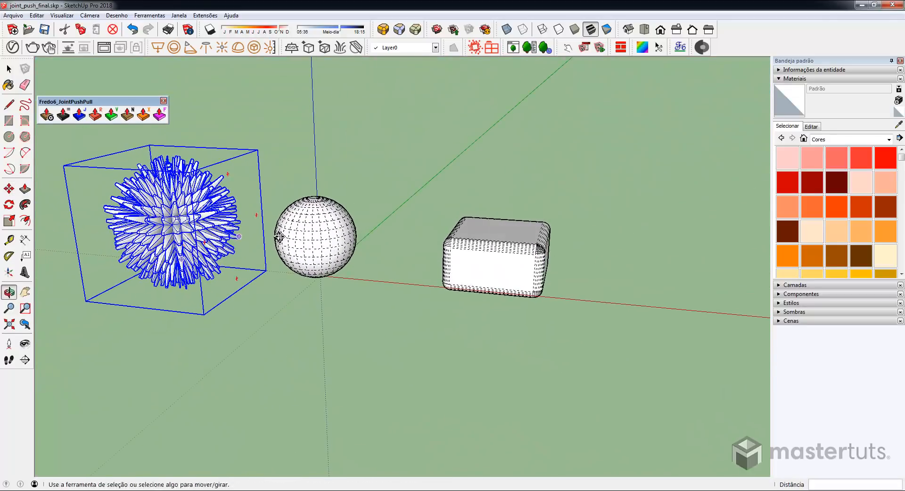
scroll(280, 237, up, 3)
key(space)
click(399, 162)
scroll(366, 206, up, 2)
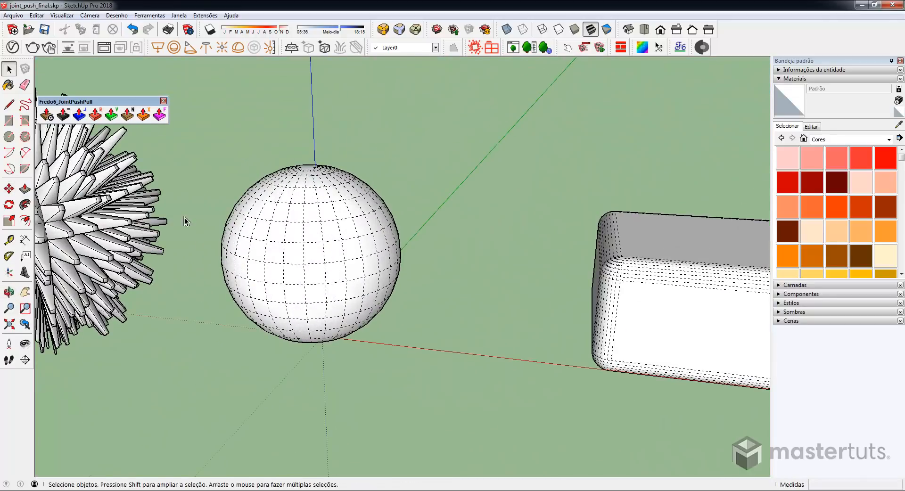
scroll(206, 231, down, 5)
shift+middle_drag(245, 217, 408, 217)
scroll(368, 247, up, 4)
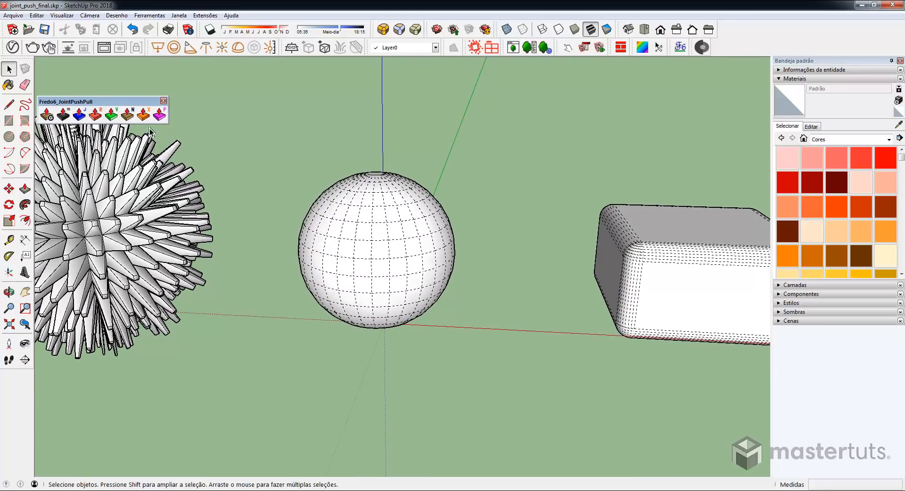
Draw a circle on the rounded box's front face and copy it about 1.19 m away, into the space beside the sphere.
key(ctrl+z)
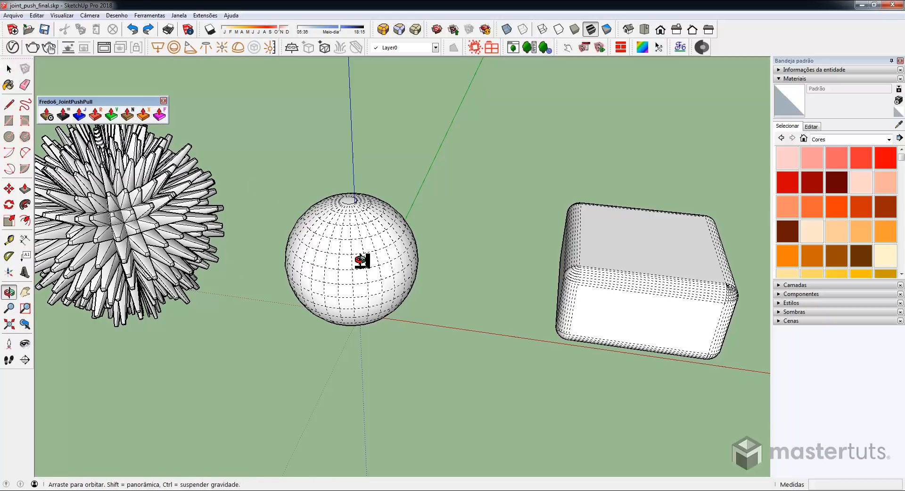
middle_drag(362, 260, 346, 225)
scroll(437, 242, up, 3)
middle_drag(438, 242, 500, 236)
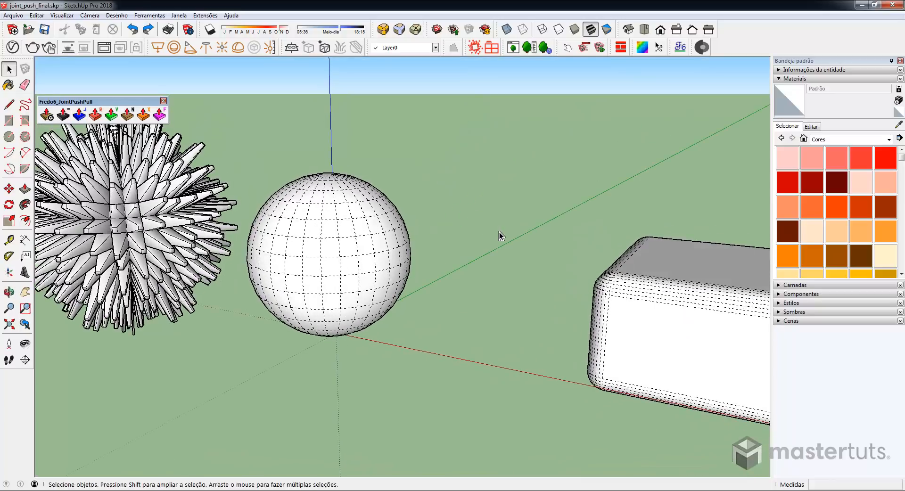
scroll(501, 236, down, 2)
key(c)
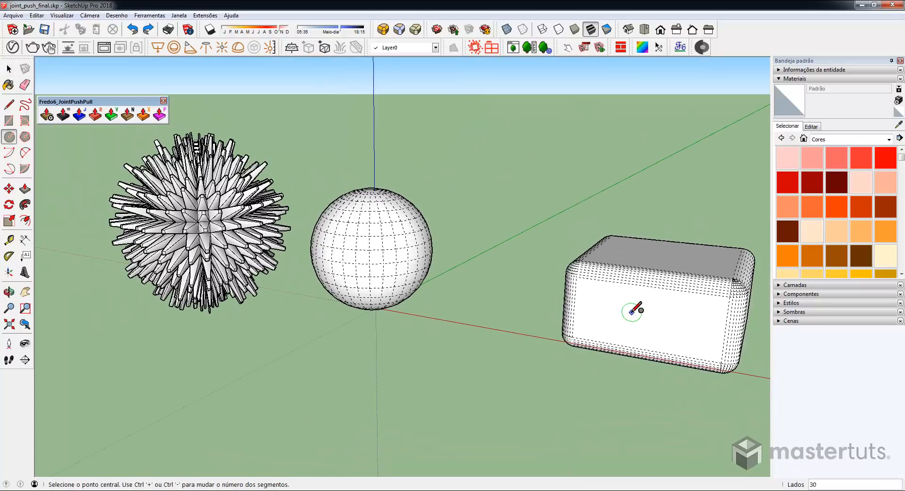
key(m)
middle_drag(495, 232, 490, 259)
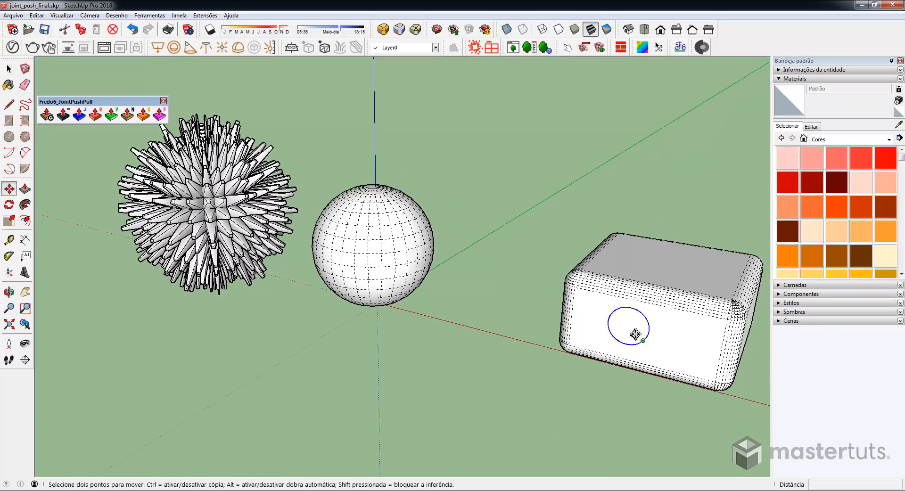
click(634, 333)
key(ctrl)
click(479, 234)
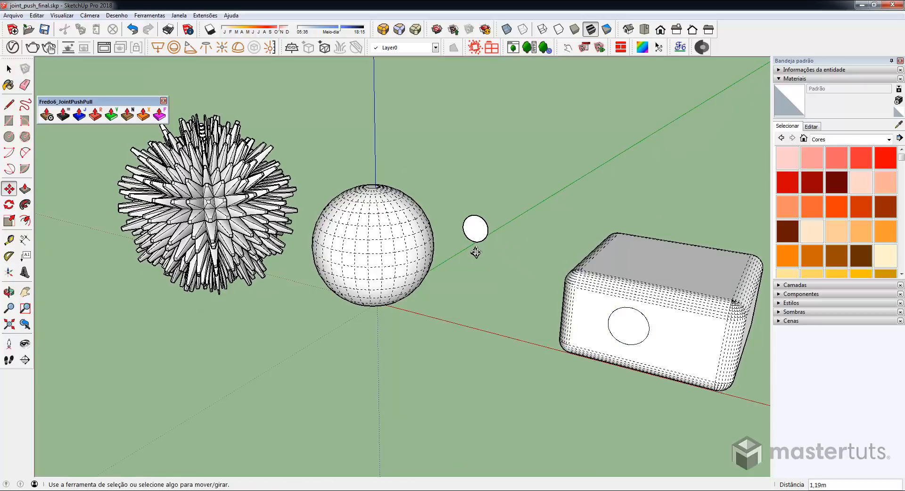
Push/Pull the copied circle into a long cylinder and make the whole cylinder a group.
middle_drag(475, 253, 536, 211)
key(p)
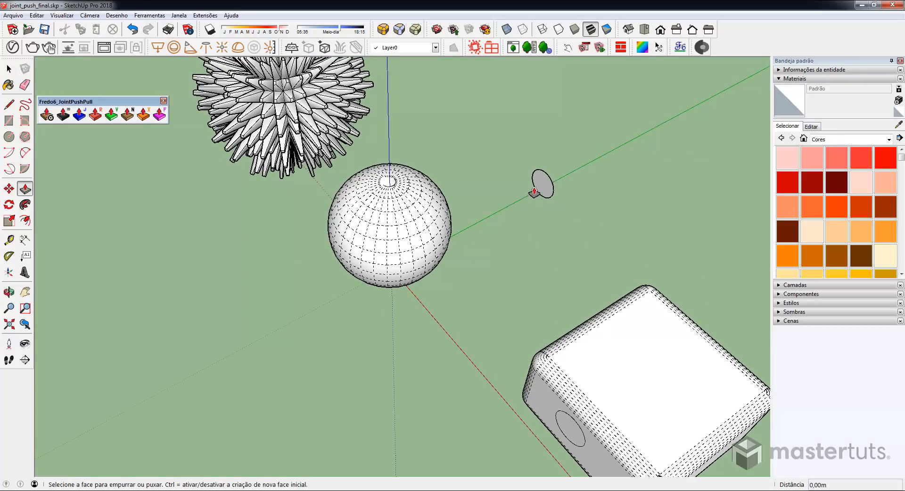
click(534, 191)
click(613, 164)
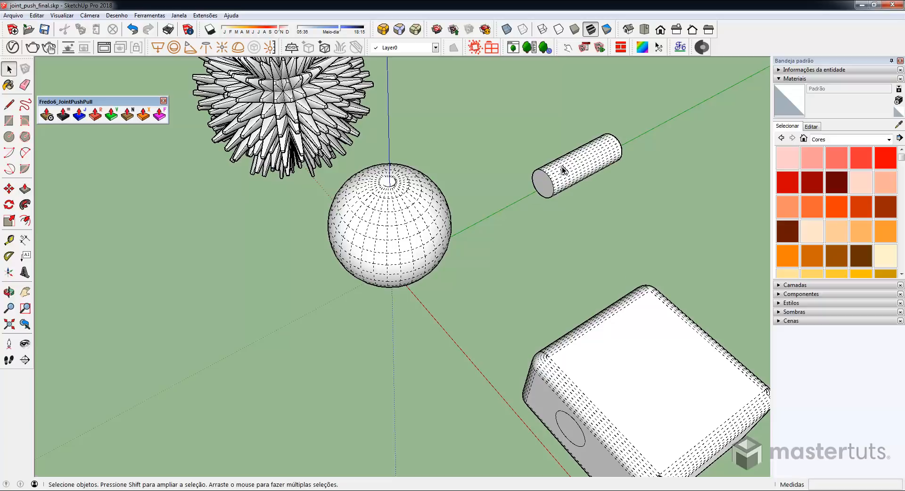
key(space)
triple_click(564, 170)
right_click(562, 166)
click(595, 249)
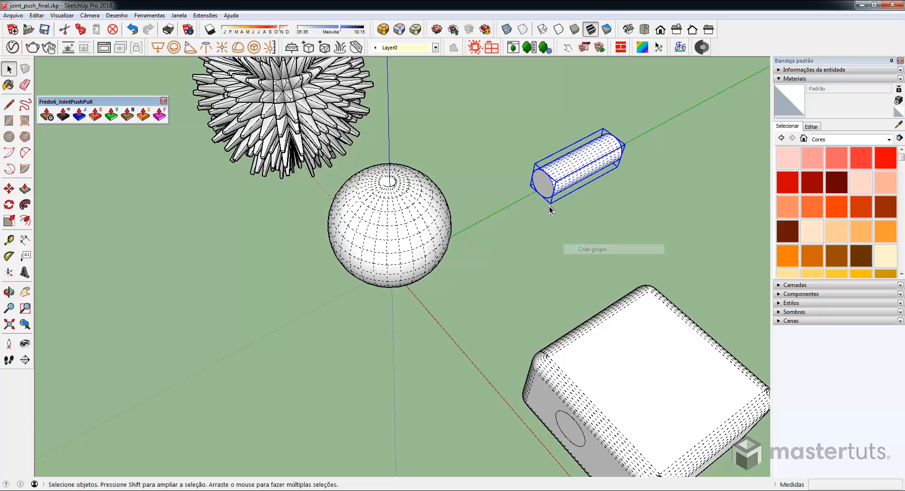
Move the cylinder group beside the sphere and rotate it so that it slants upward, away from the sphere.
middle_drag(582, 253, 433, 201)
key(m)
click(434, 202)
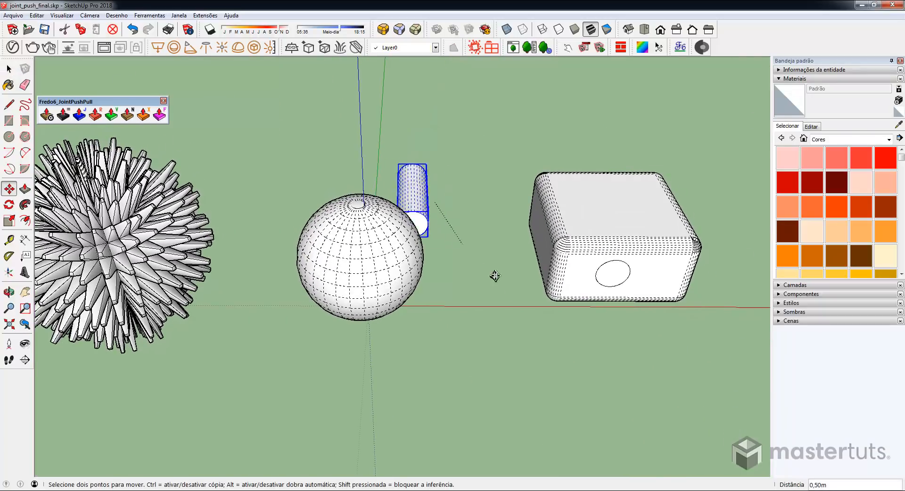
click(444, 279)
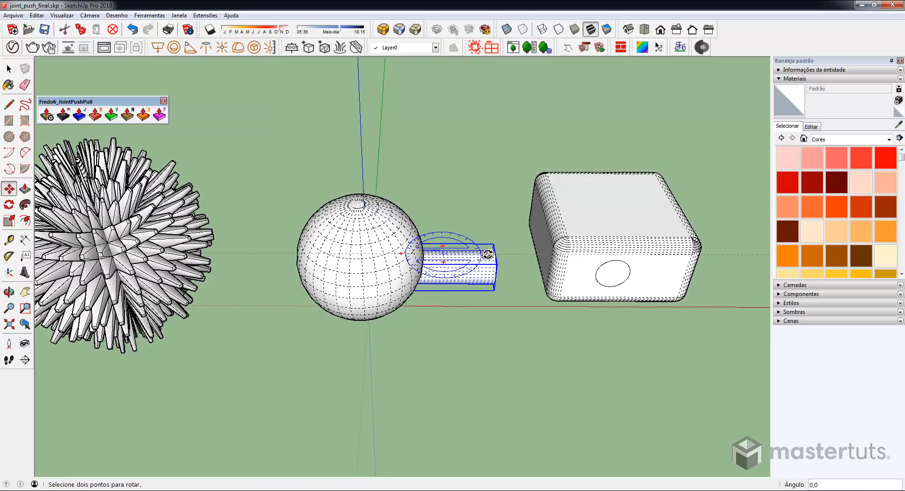
click(490, 255)
middle_drag(491, 255, 494, 285)
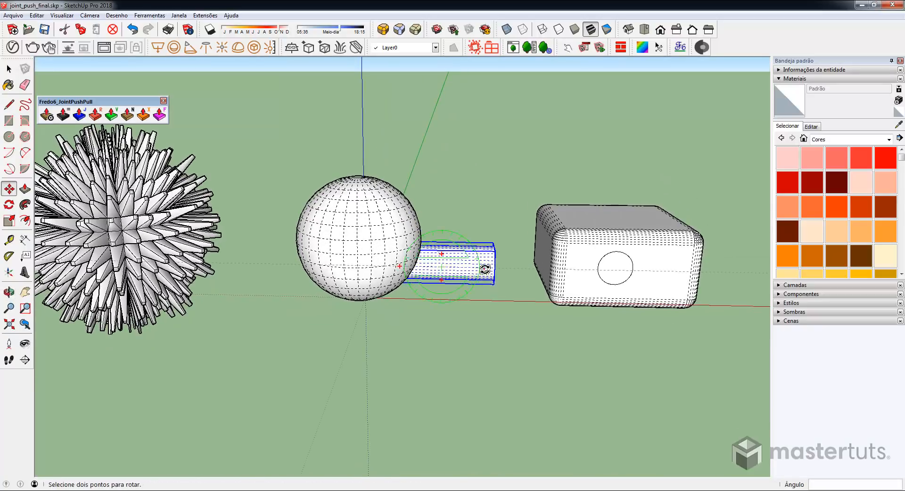
click(485, 269)
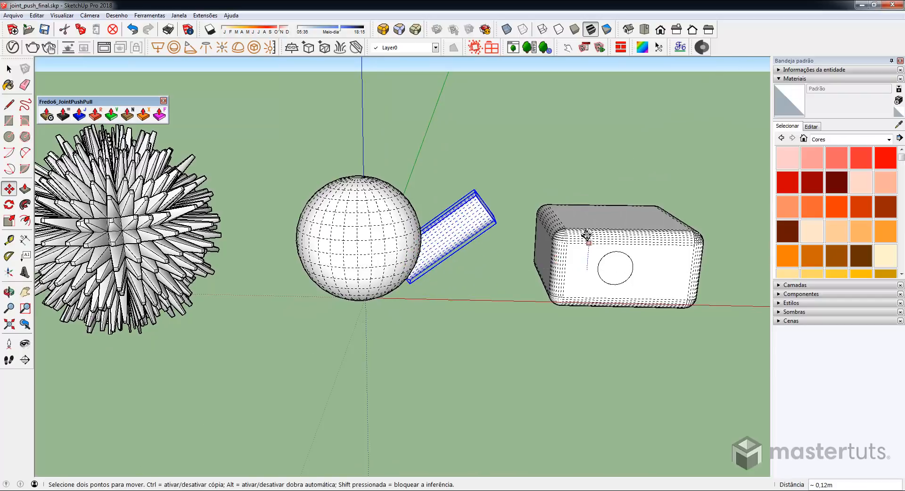
Raise the slanted cylinder and move it into the sphere so that it pierces the upper side of the surface.
click(581, 208)
middle_drag(497, 214, 469, 289)
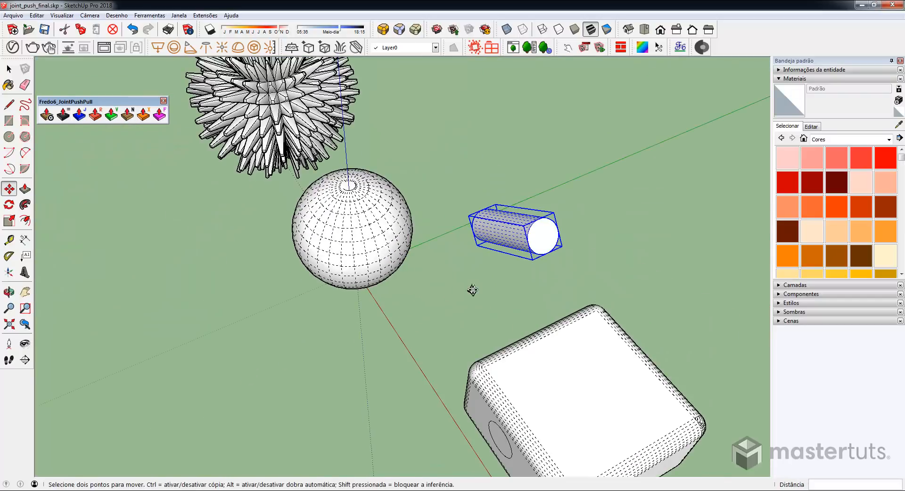
click(468, 289)
click(344, 310)
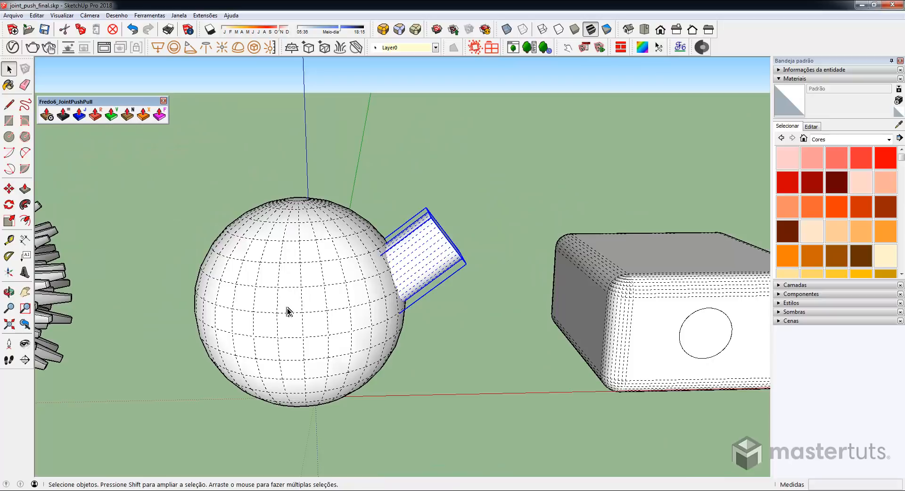
Intersect the sphere's faces with the piercing cylinder and delete the cylinder, leaving a circular outline on the sphere.
triple_click(287, 307)
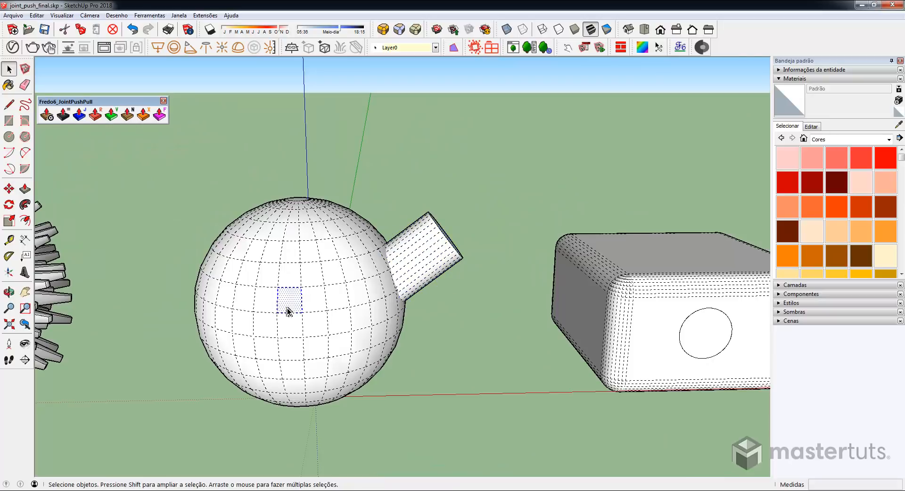
right_click(351, 295)
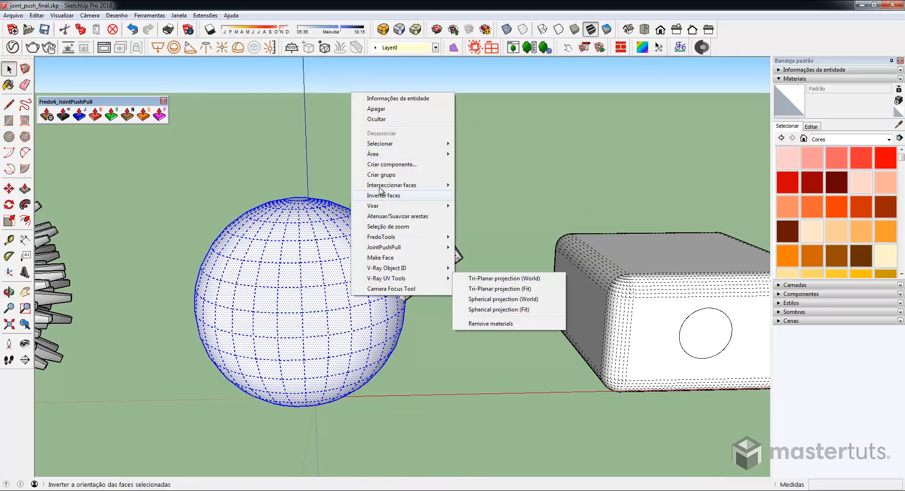
mouse_move(401, 185)
click(472, 185)
middle_drag(455, 274, 337, 370)
click(377, 294)
middle_drag(352, 309, 204, 347)
key(Delete)
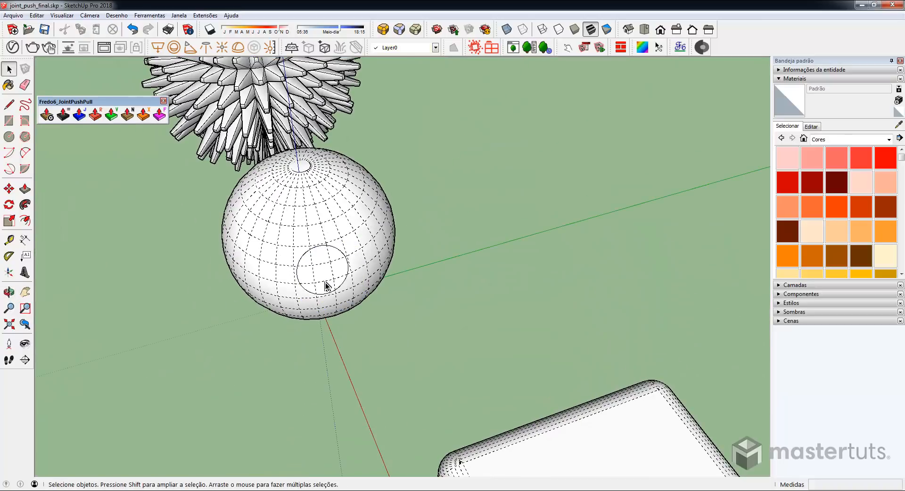
Turn off the display of hidden geometry and select the circular patch on the smooth sphere.
middle_drag(324, 283, 303, 238)
scroll(304, 238, up, 5)
middle_drag(348, 264, 464, 200)
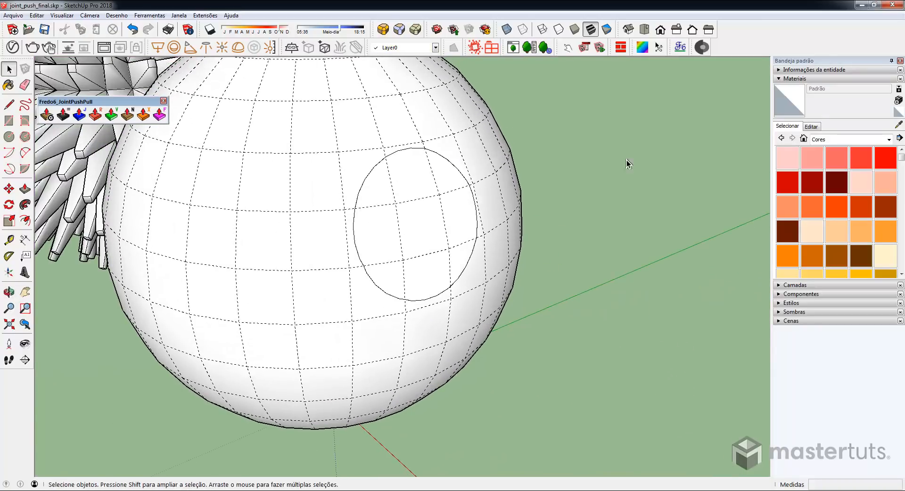
click(89, 15)
mouse_move(61, 15)
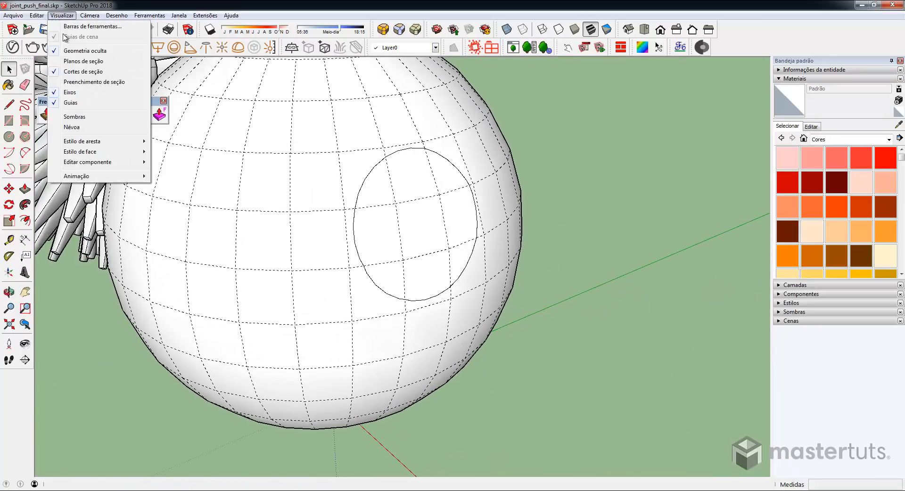
click(65, 51)
click(385, 211)
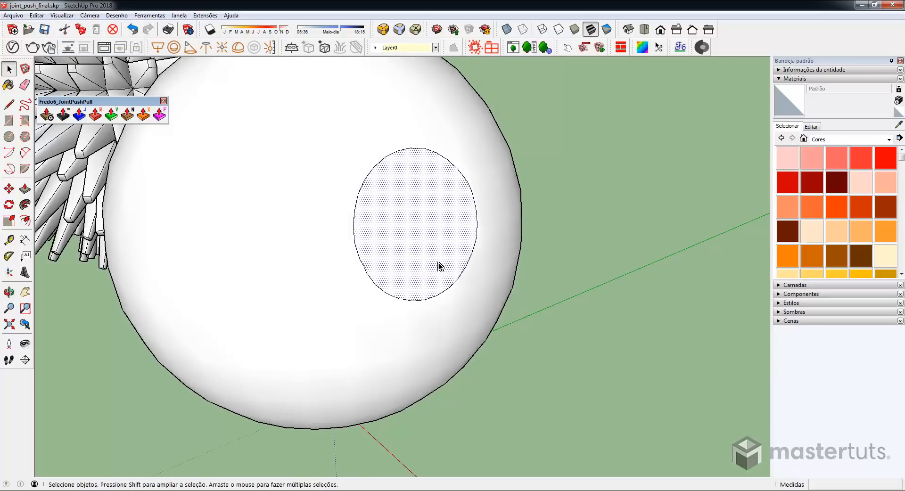
scroll(439, 267, down, 3)
middle_drag(536, 250, 584, 250)
scroll(584, 250, down, 1)
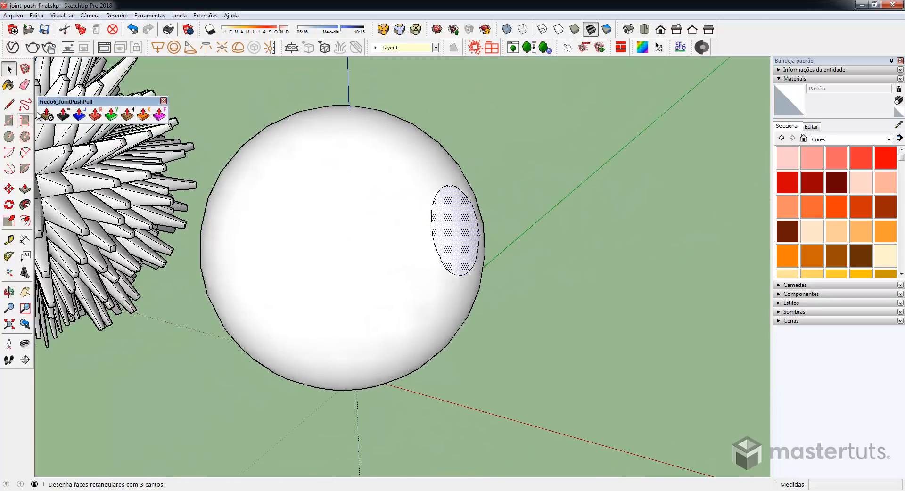
Try extruding the sphere's circular patch with Joint Push Pull and undo it.
click(79, 114)
drag(458, 239, 231, 298)
key(o)
middle_drag(231, 298, 549, 240)
key(ctrl+z)
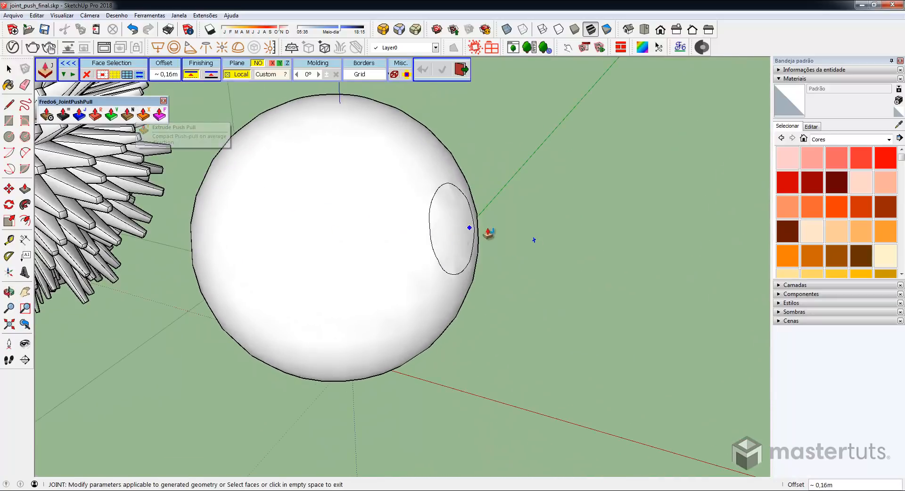
Extrude the sphere's circular patch outward by about 0.22 m with Extrude Push Pull.
click(158, 120)
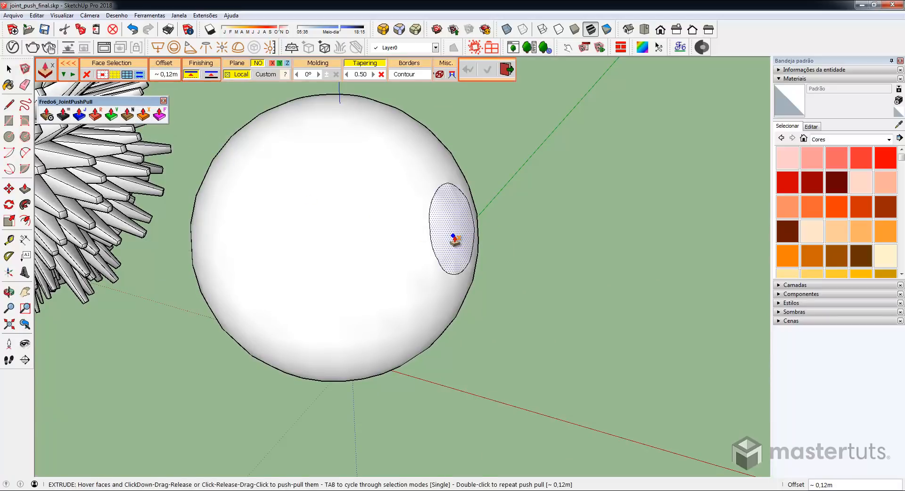
click(456, 240)
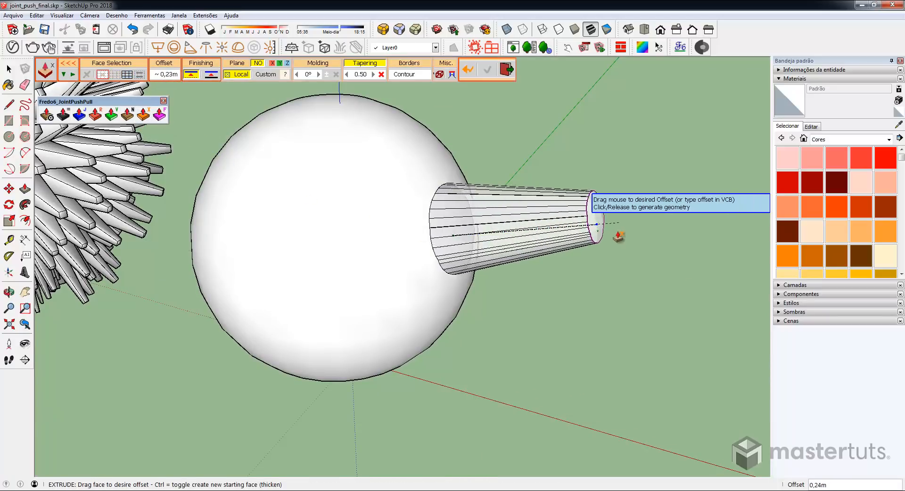
click(589, 244)
middle_drag(588, 244, 570, 268)
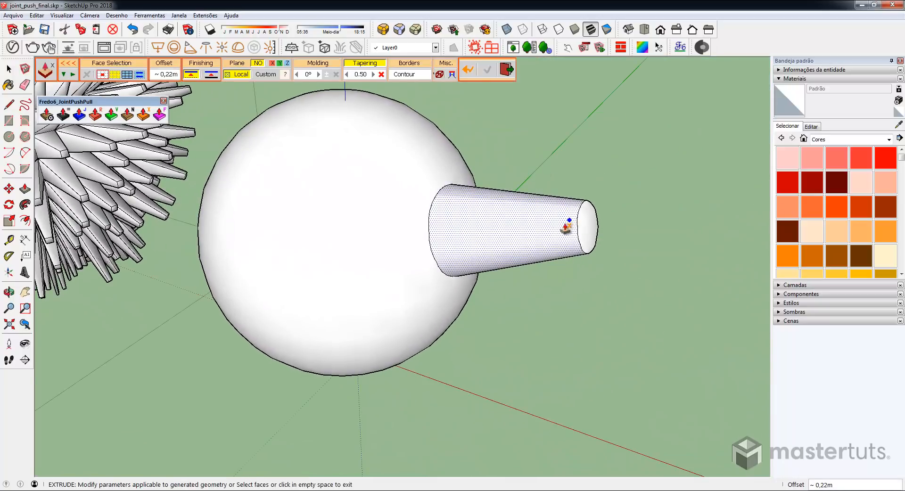
Turn off the tapering of the circular extrusion and enable the option that makes its end face flat.
click(358, 64)
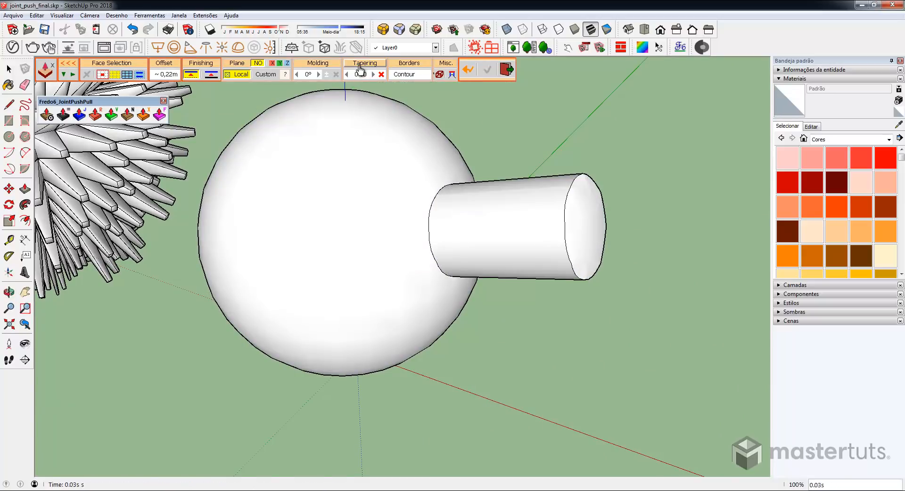
click(360, 66)
click(360, 68)
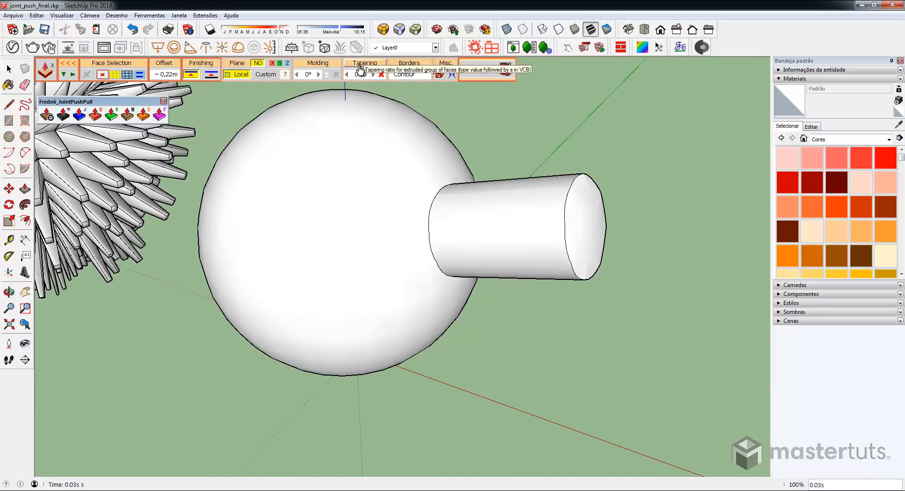
click(451, 75)
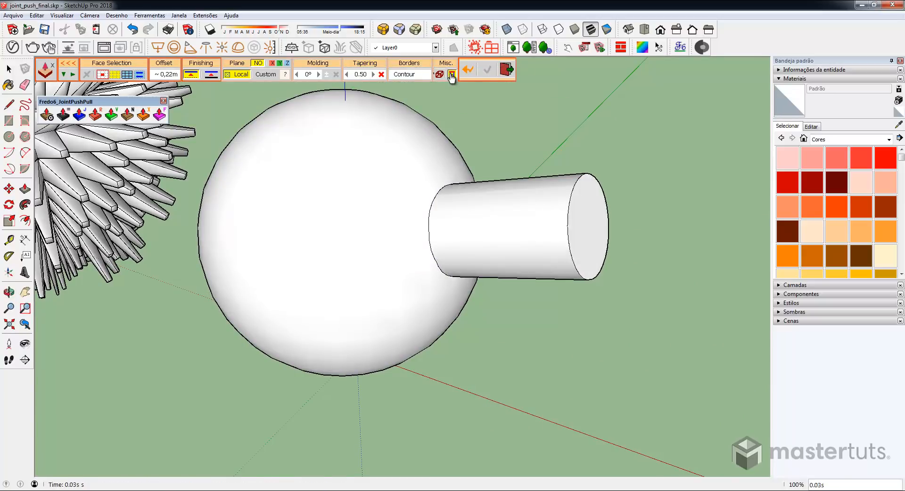
Toggle the flattening of the circular extrusion's end face off and on repeatedly to compare the shapes.
click(451, 75)
click(451, 75)
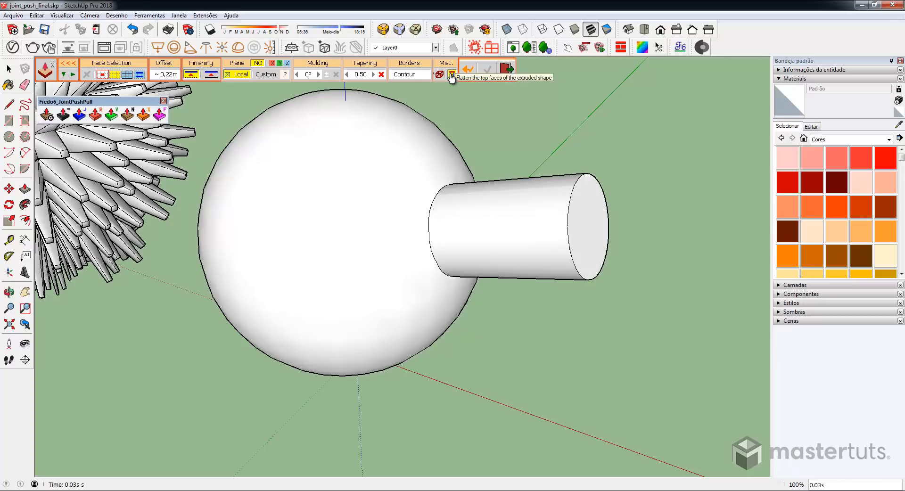
click(451, 76)
click(451, 75)
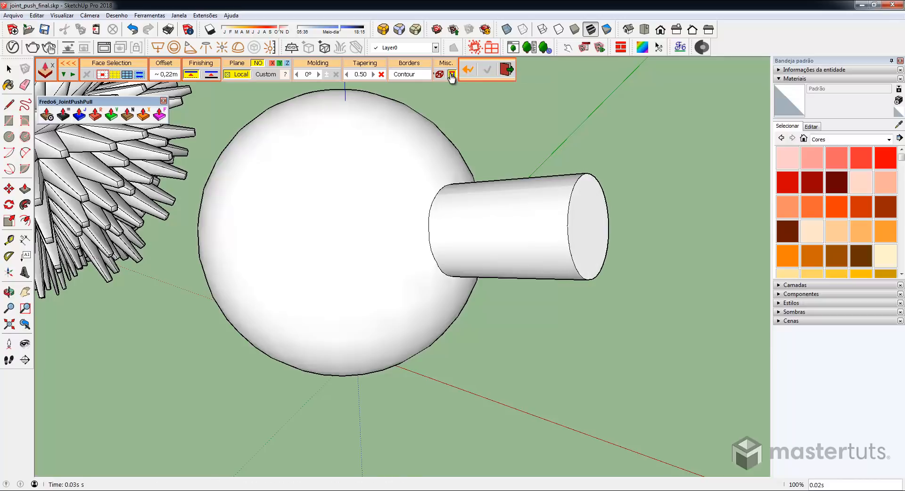
click(451, 76)
click(451, 75)
middle_drag(469, 113, 585, 245)
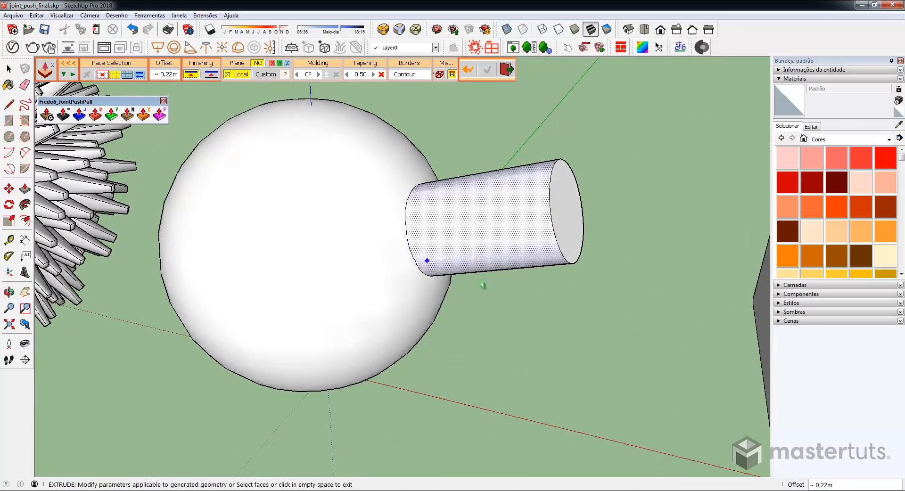
Draw a rectangle about 0.50 by 0.58 m on the ground beside the rounded box and raise it about 0.07 m with Push/Pull.
scroll(515, 289, down, 6)
middle_drag(544, 297, 334, 264)
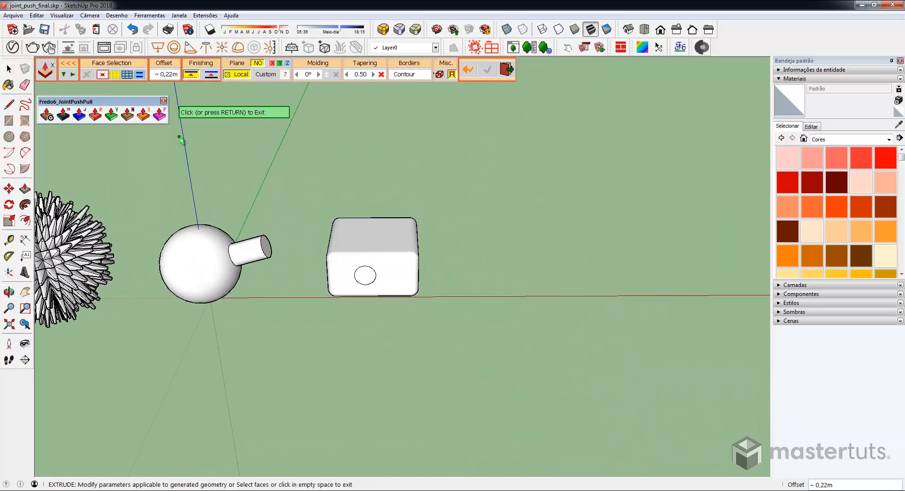
key(r)
click(479, 286)
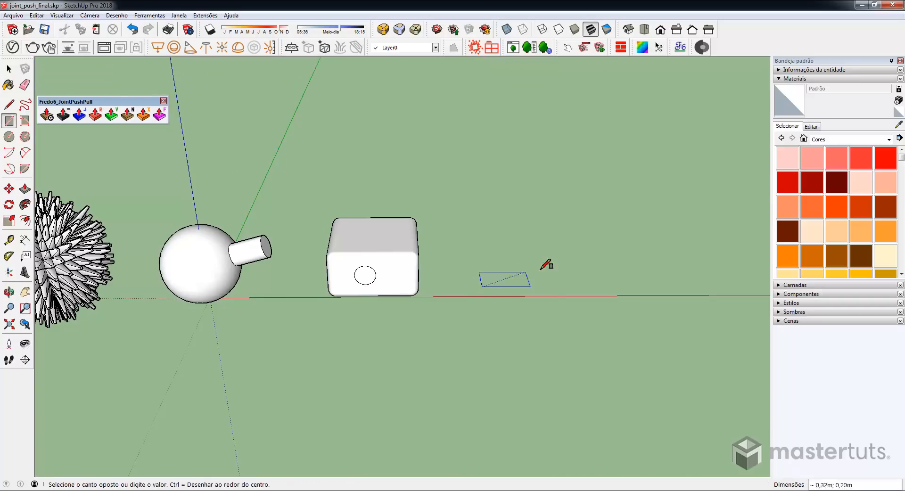
click(539, 247)
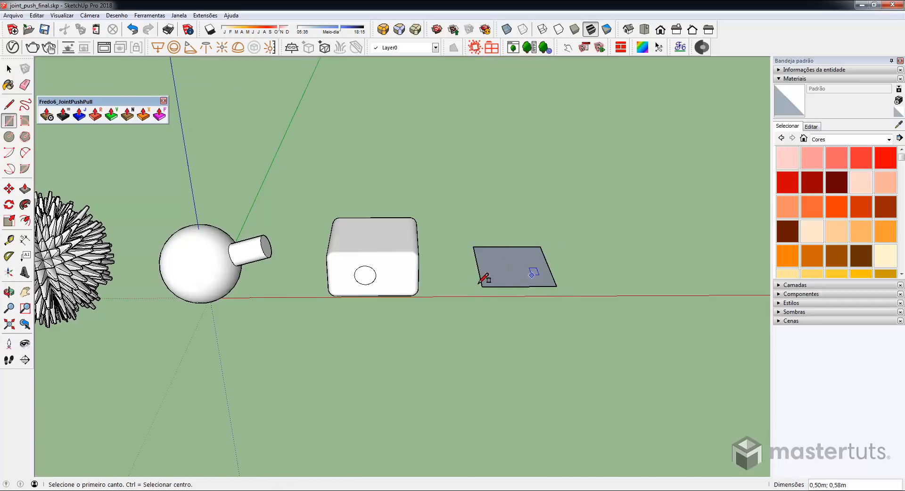
key(p)
drag(518, 277, 519, 270)
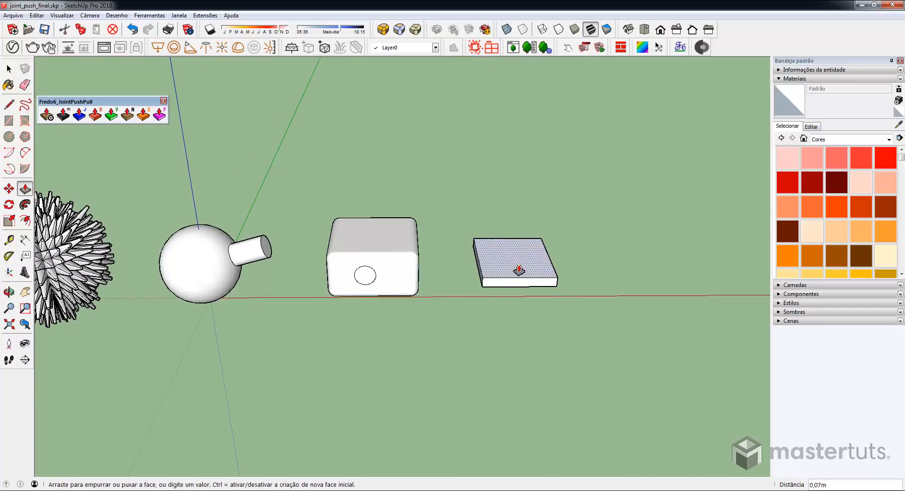
Scale the top face of the new slab about its centre to 0.75 to slope the slab's sides.
scroll(520, 269, up, 5)
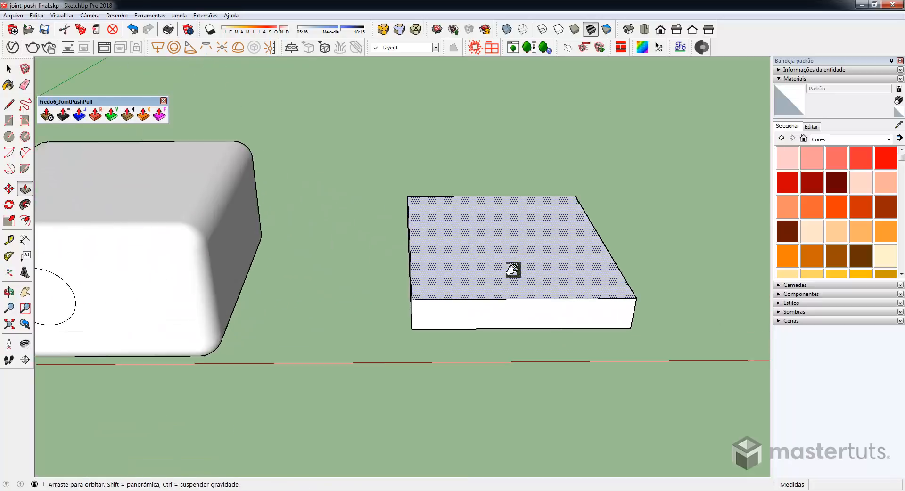
key(space)
key(s)
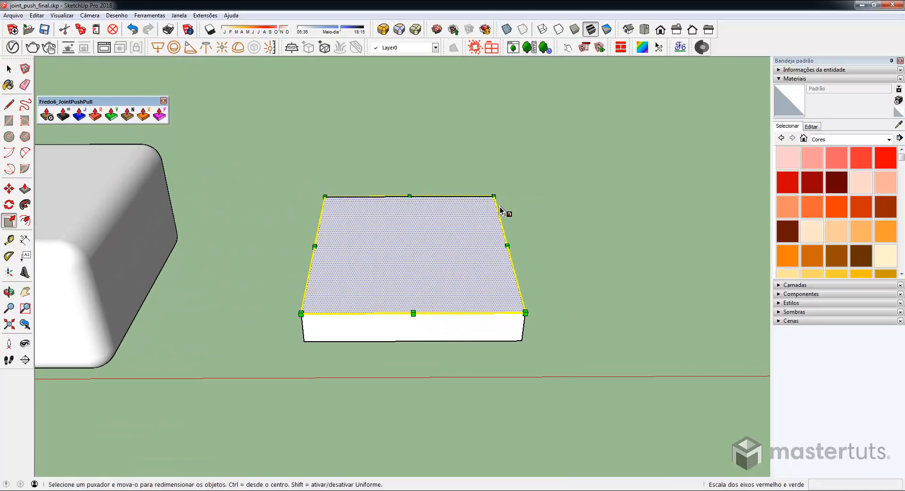
ctrl+drag(495, 198, 477, 212)
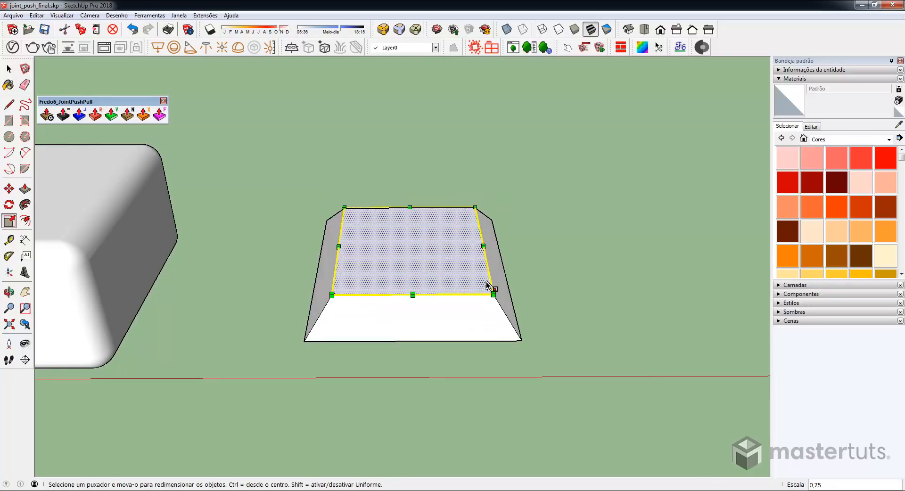
middle_drag(436, 206, 320, 156)
scroll(473, 272, down, 5)
key(space)
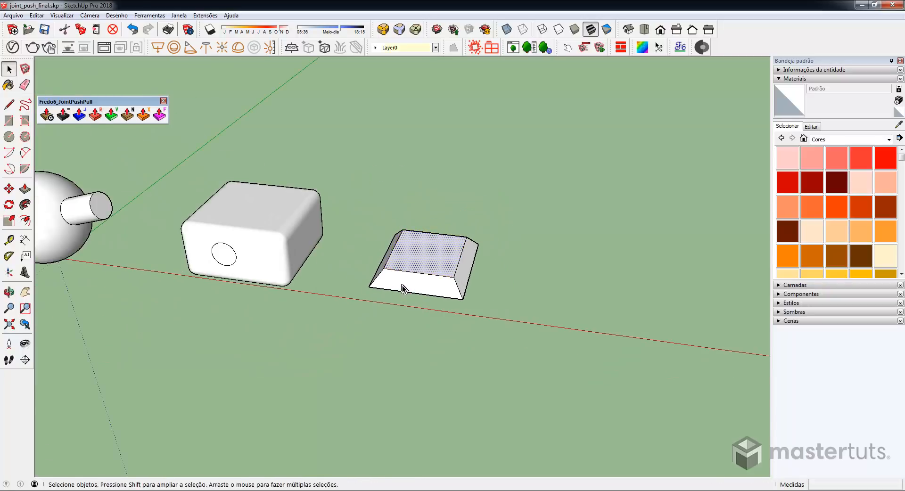
Copy the whole tapered block about 0.73 m along the red axis, away from the rounded box.
triple_click(404, 286)
key(m)
middle_drag(404, 287, 350, 285)
click(339, 313)
key(ctrl)
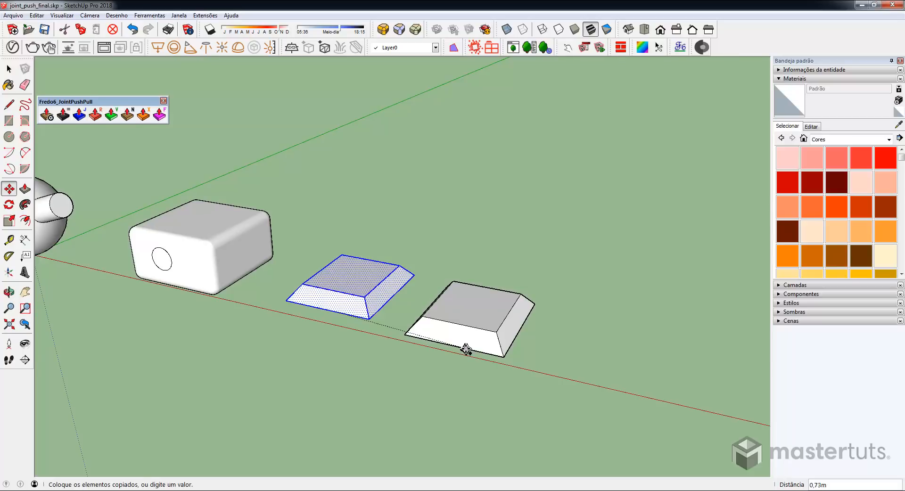
click(469, 342)
key(space)
click(404, 360)
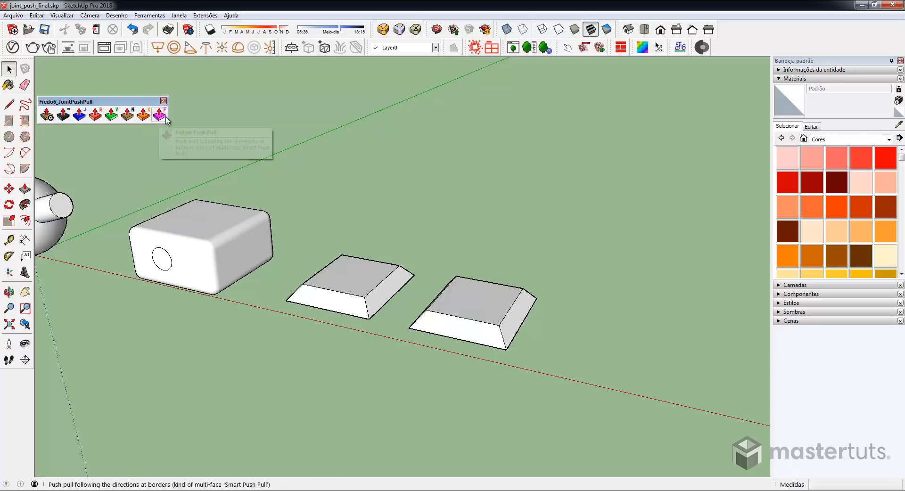
Raise the first tapered block's top 0.29 m with regular Push/Pull and the copy's top about 0.17 m with Follow Push Pull.
click(26, 190)
click(359, 280)
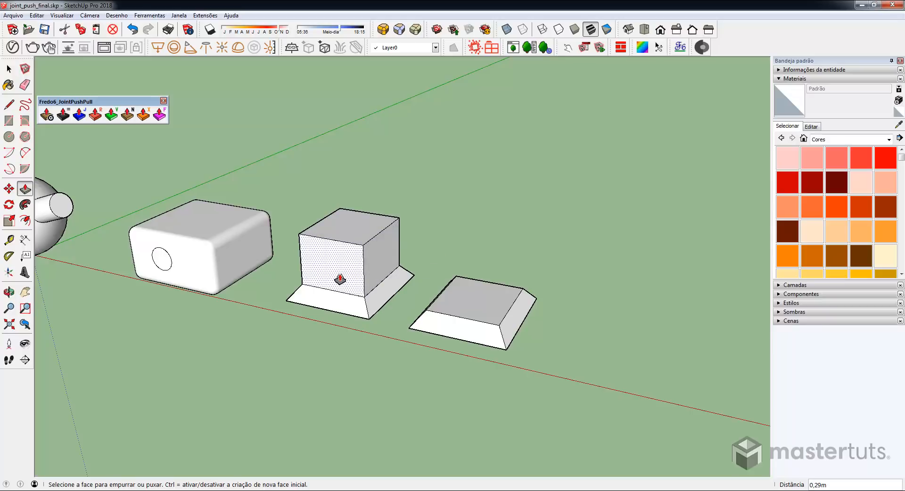
click(159, 113)
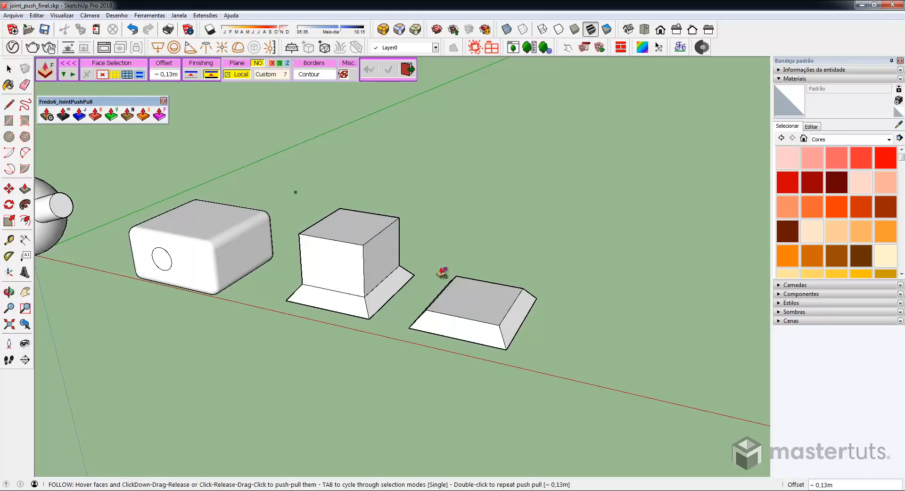
click(489, 310)
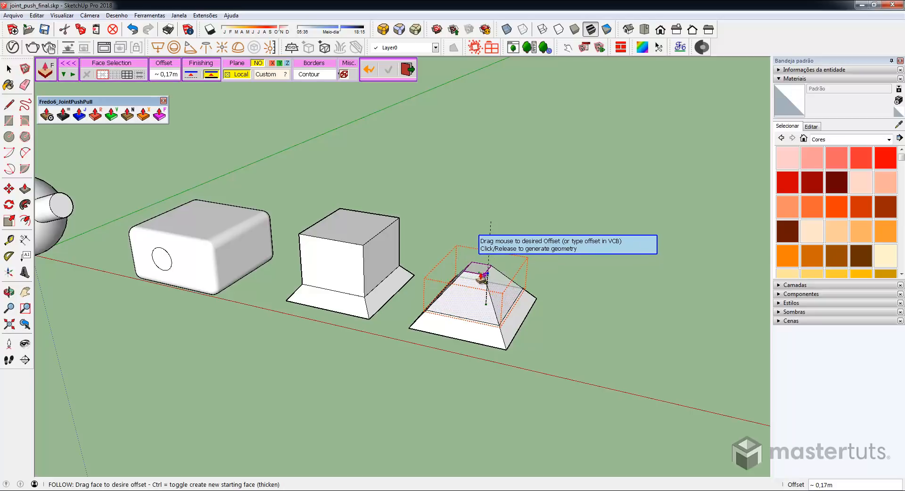
click(491, 284)
scroll(490, 281, up, 3)
middle_drag(490, 279, 561, 236)
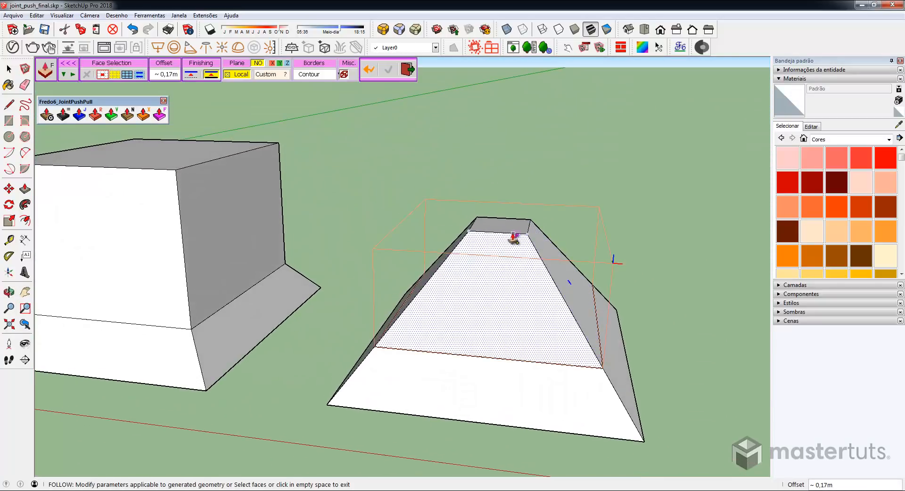
drag(507, 229, 506, 202)
middle_drag(520, 222, 571, 313)
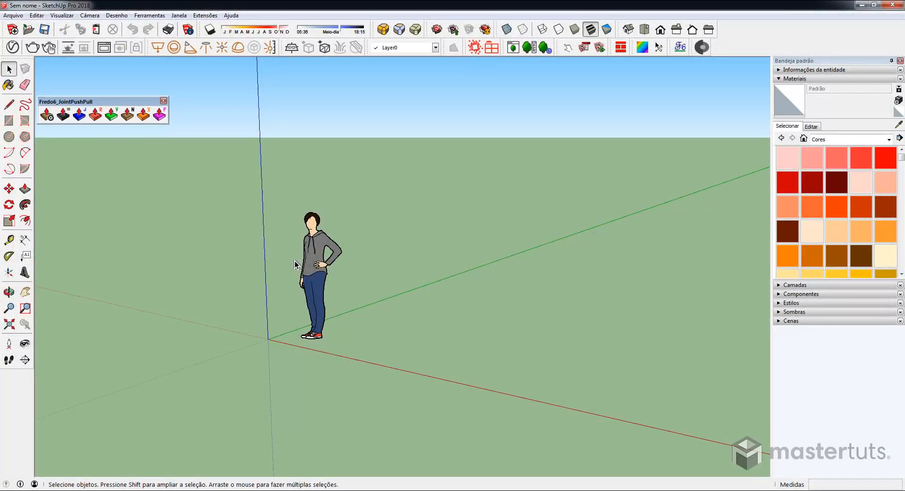
Delete the standing person figure and draw a 4 by 6 m rectangle on the ground from the origin.
key(Delete)
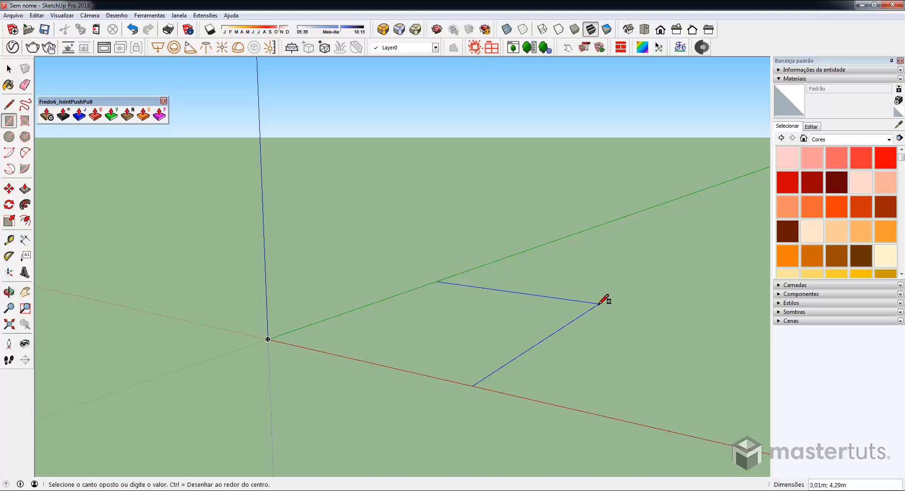
key(Return)
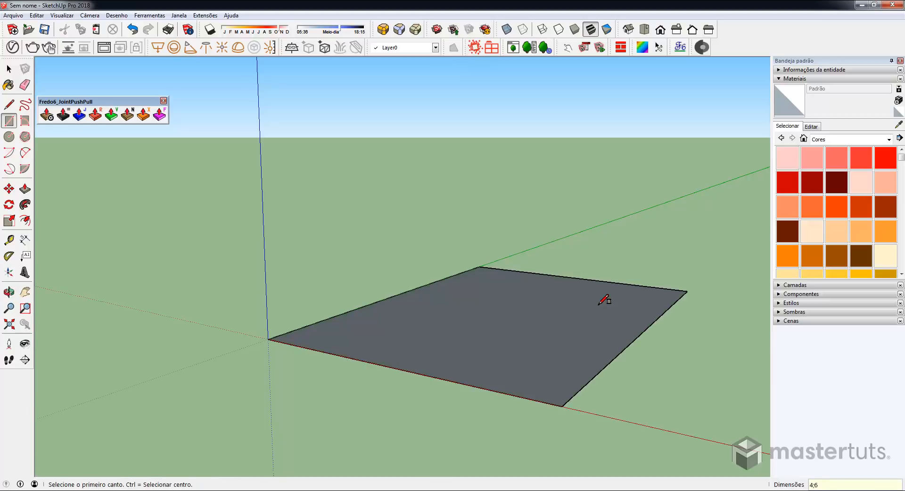
Extrude the ground rectangle upward by 3 m with Push/Pull to form a box.
middle_drag(483, 277, 556, 299)
key(p)
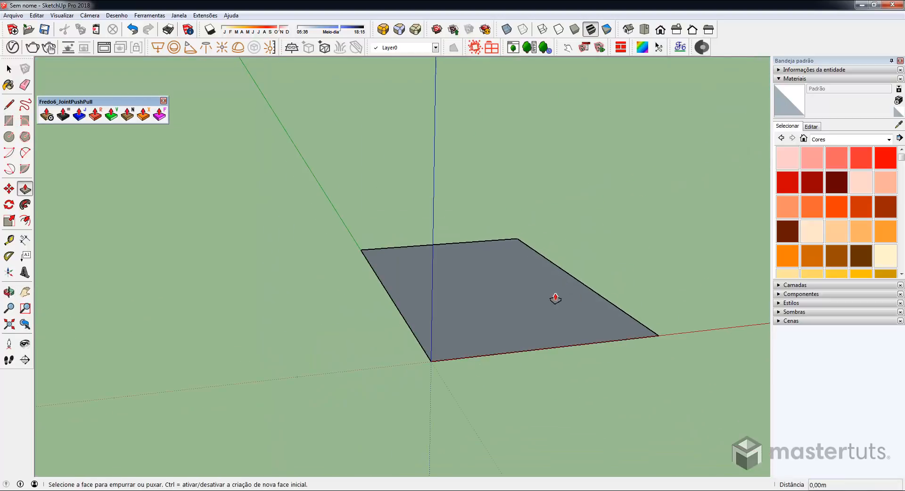
drag(532, 305, 557, 202)
key(Return)
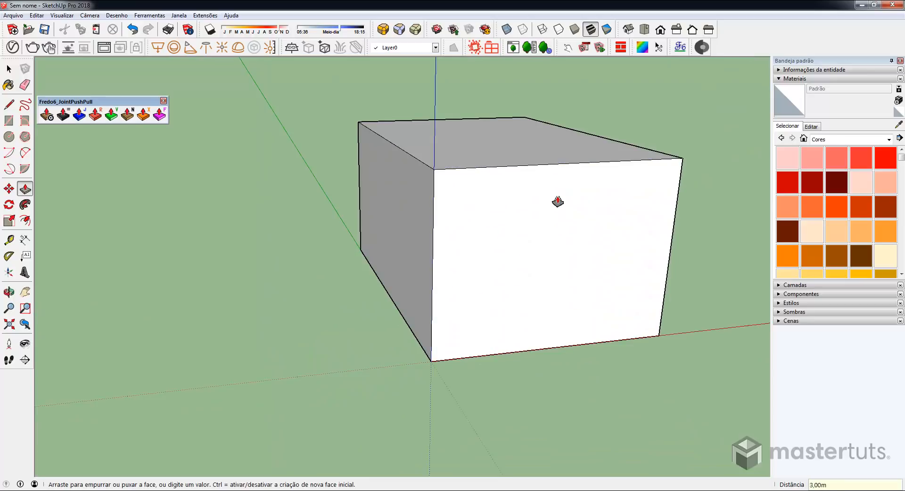
Place horizontal guides on the box's 4 m wide end wall, 1.1 m above its bottom edge and 1 m above that guide.
middle_drag(556, 202, 448, 265)
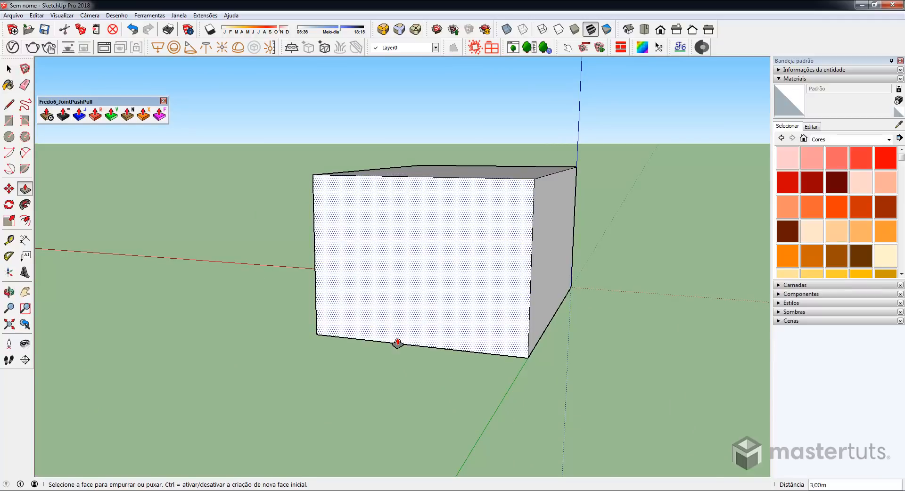
key(t)
click(440, 348)
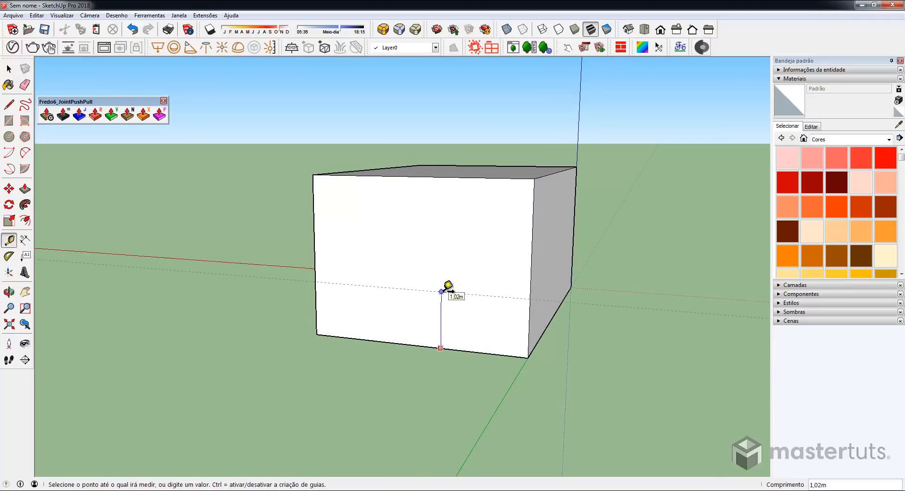
text(1,1)
key(Return)
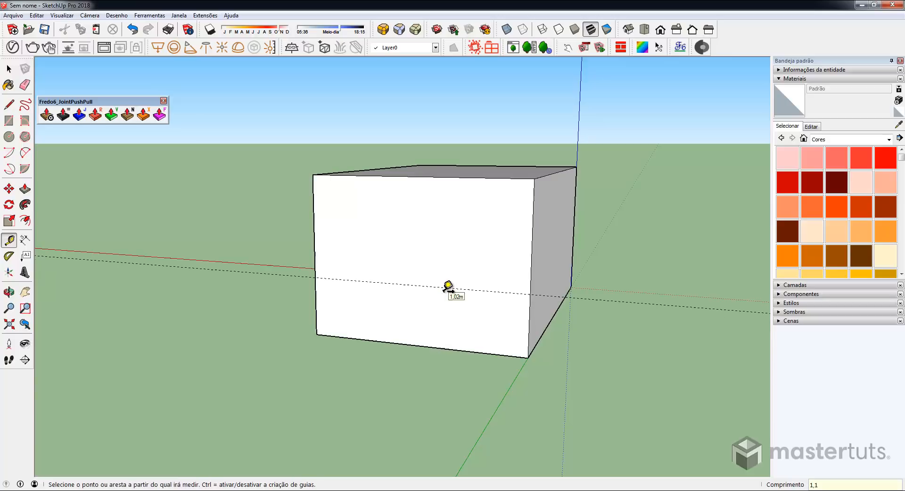
click(447, 288)
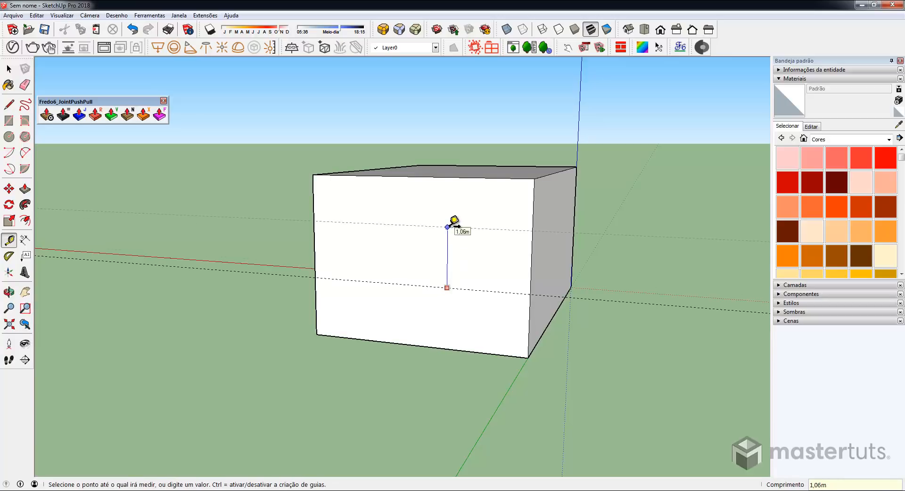
click(447, 226)
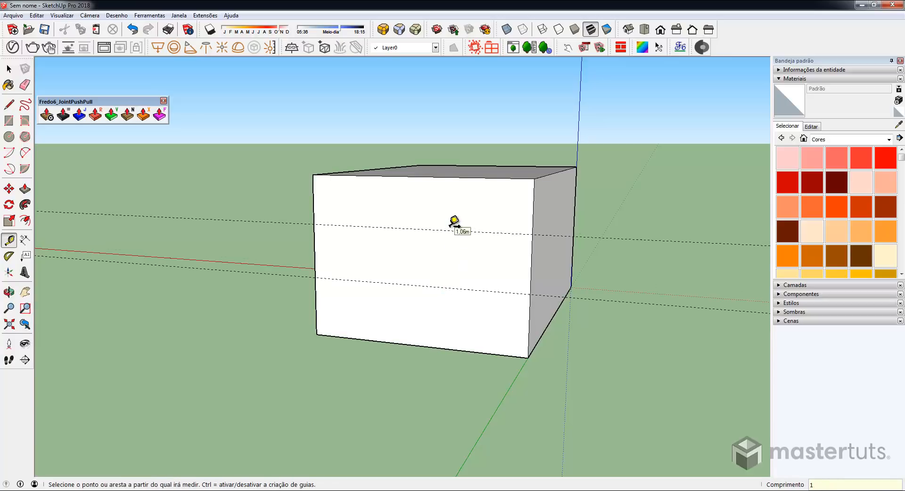
Place a vertical guide through the middle of the end wall and parallel guides at equal offsets on both sides of it.
click(314, 196)
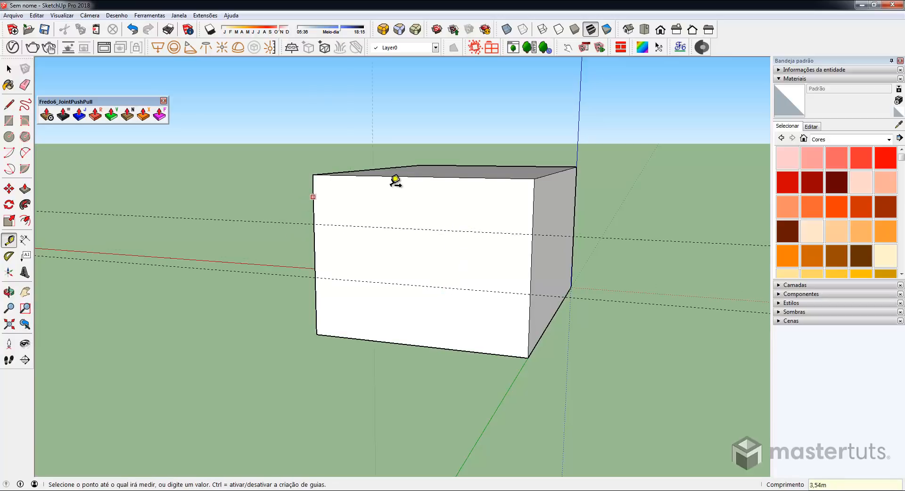
click(416, 175)
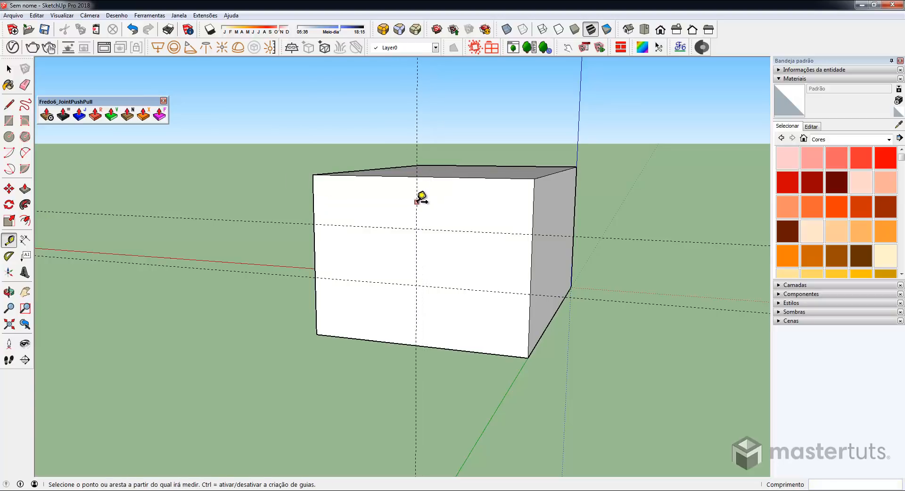
click(417, 203)
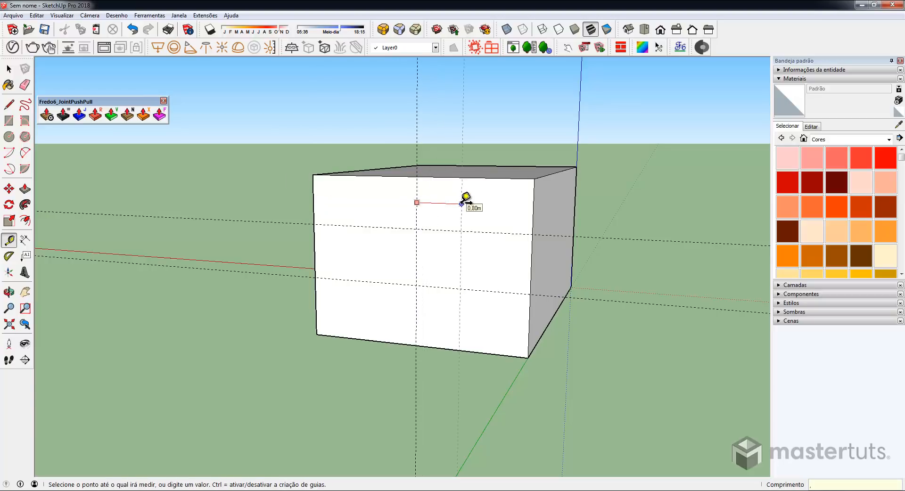
key(Return)
click(417, 205)
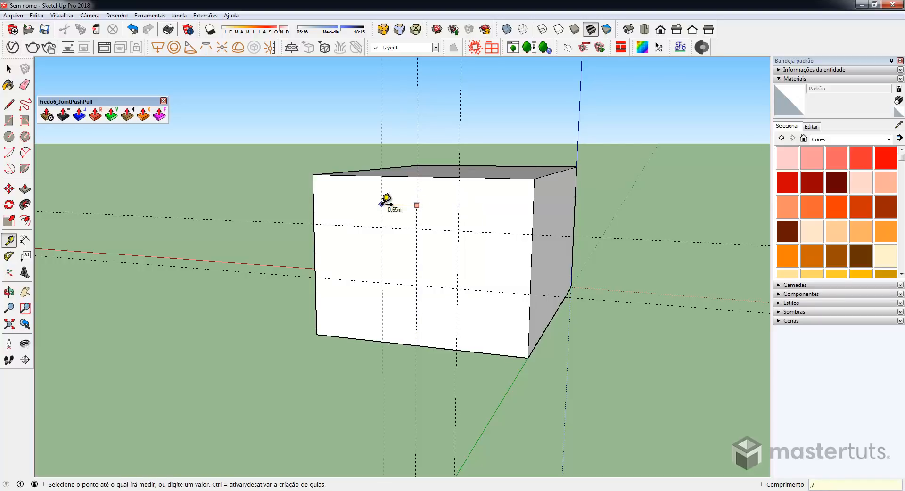
key(Return)
Draw a window rectangle between the outer guide intersections on the end wall and delete its face to open the wall.
key(e)
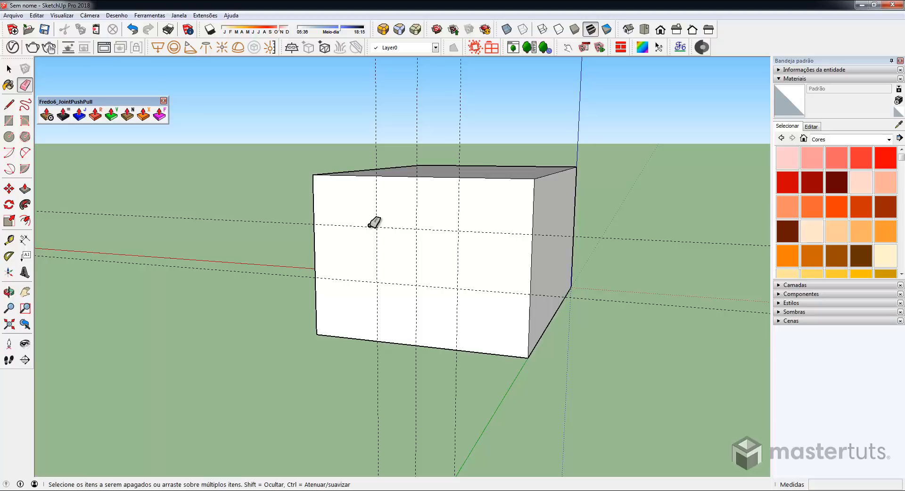
key(r)
click(377, 227)
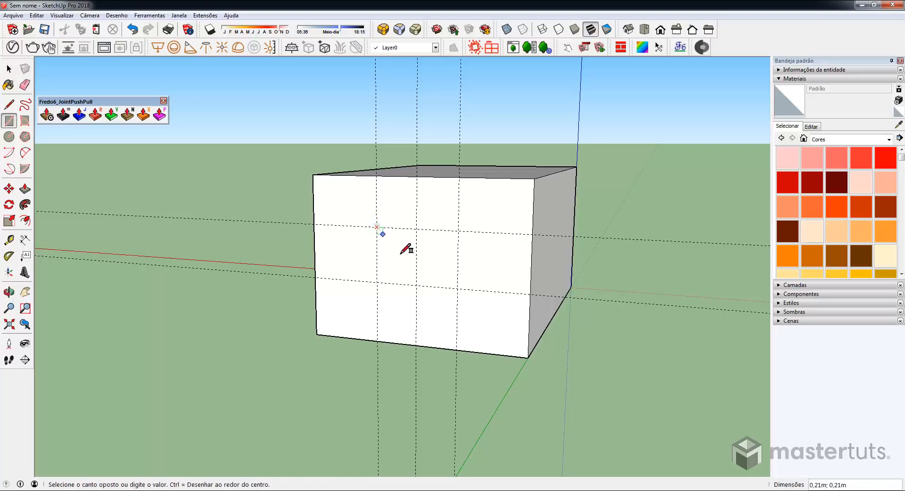
click(457, 285)
middle_drag(467, 259, 398, 289)
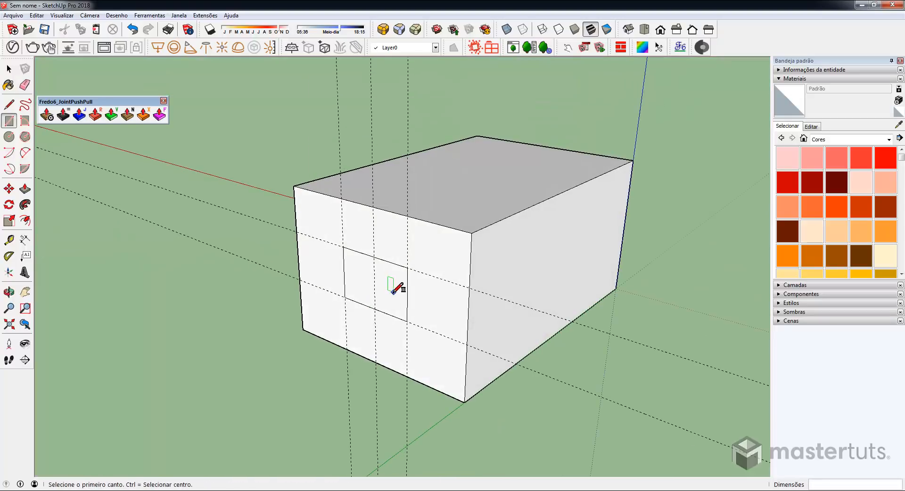
key(space)
click(394, 292)
key(Delete)
scroll(425, 255, down, 3)
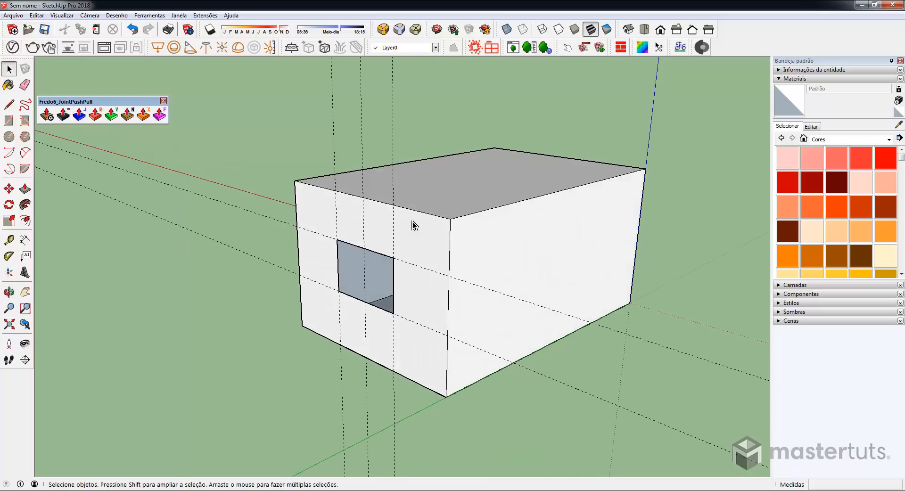
Erase all the vertical and horizontal guides around the box with the Eraser.
middle_drag(385, 199, 341, 207)
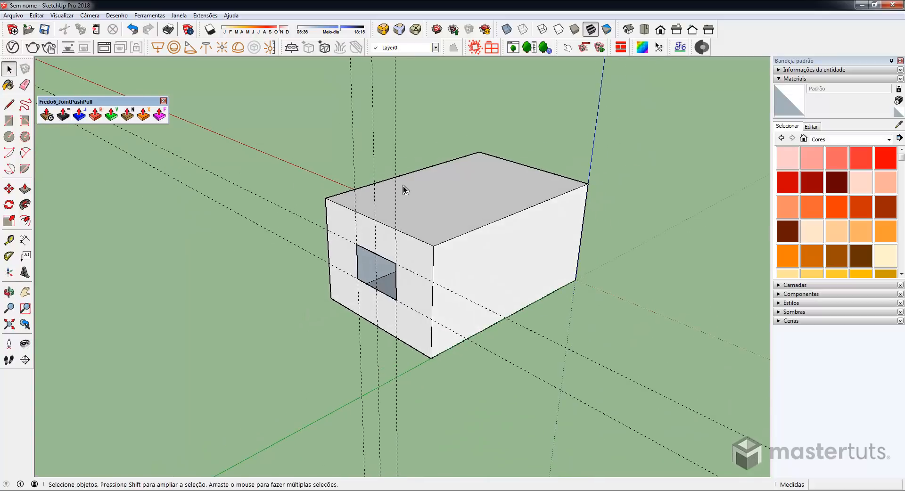
key(e)
drag(432, 110, 287, 150)
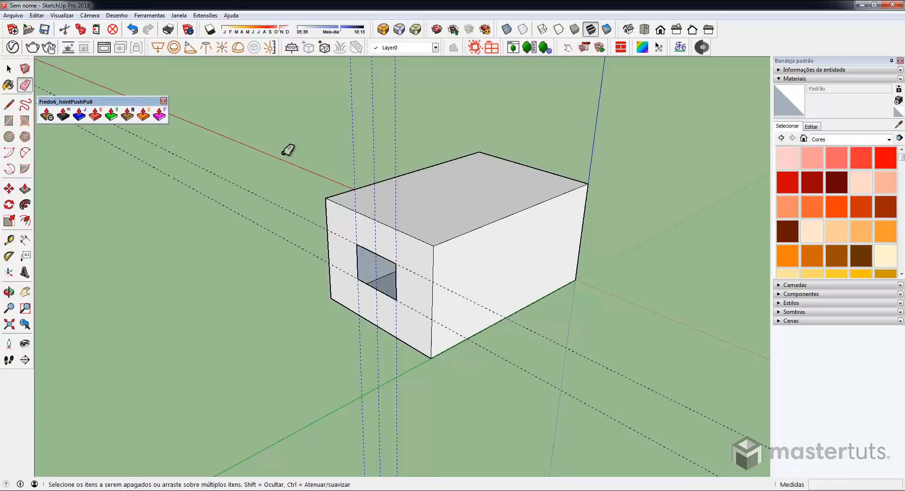
drag(522, 377, 602, 283)
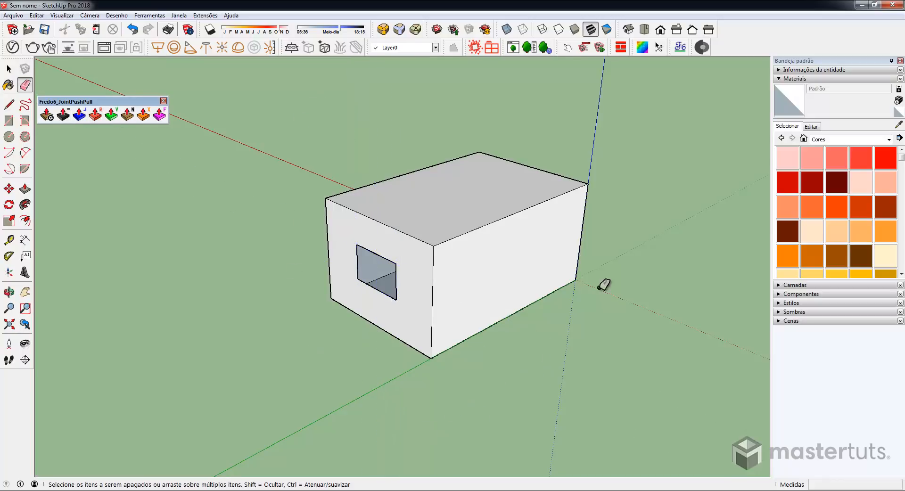
Select the walls and roof of the box with a selection window that leaves out the floor.
mouse_move(582, 264)
middle_down()
mouse_move(448, 236)
mouse_move(559, 235)
mouse_move(483, 234)
mouse_move(557, 250)
mouse_move(550, 238)
middle_up()
key(space)
scroll(550, 238, down, 2)
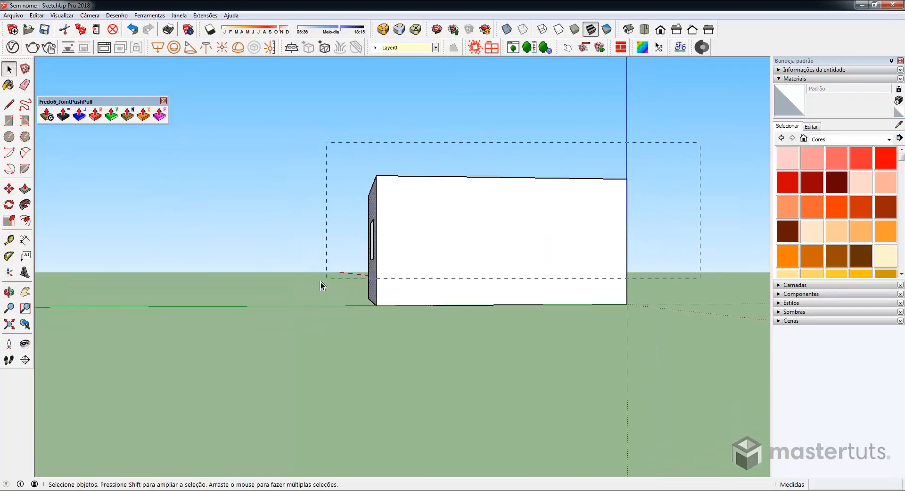
drag(320, 282, 301, 291)
middle_drag(371, 257, 601, 282)
scroll(457, 240, up, 2)
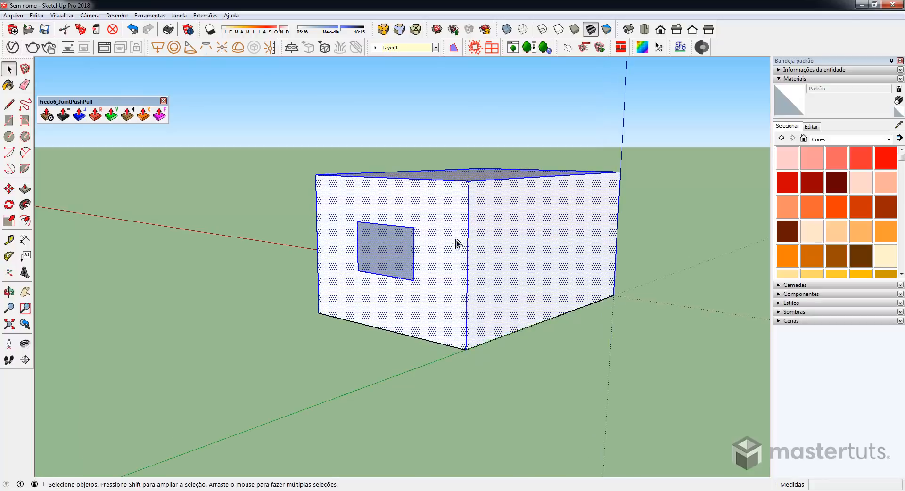
middle_drag(456, 243, 347, 263)
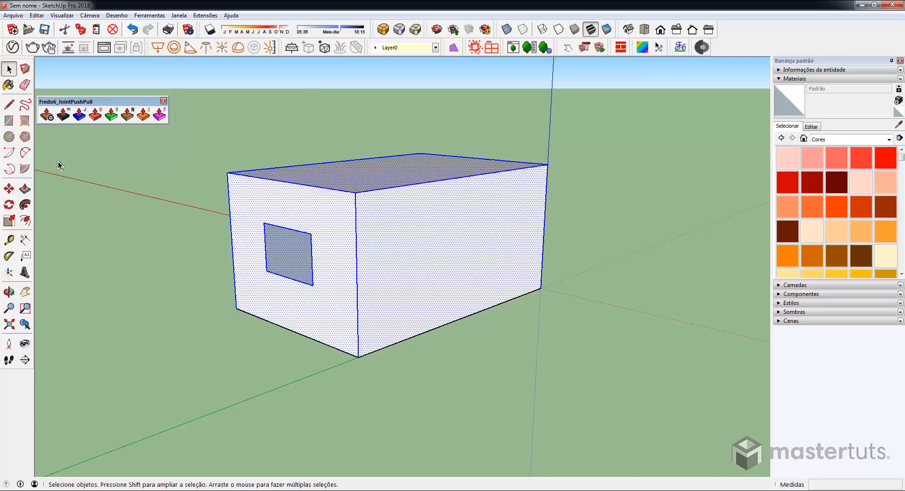
Offset the selected walls and roof outward by 0.15 m with Joint Push Pull.
click(79, 114)
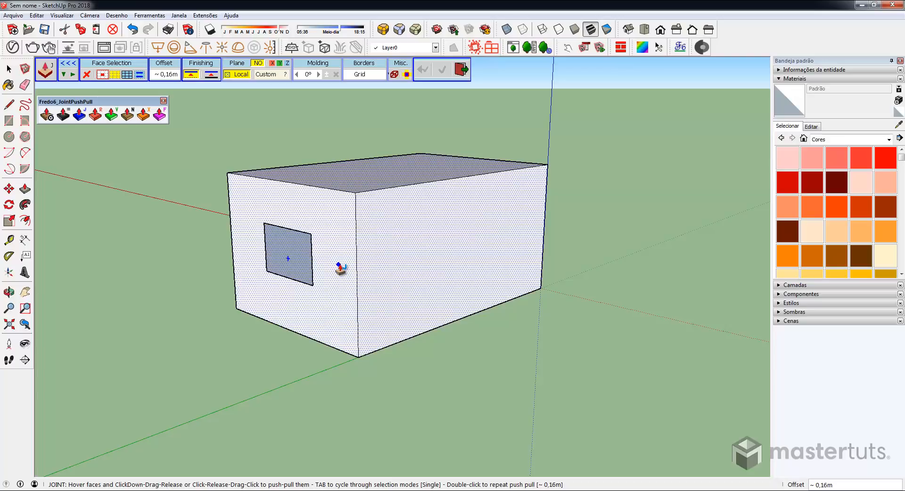
click(339, 266)
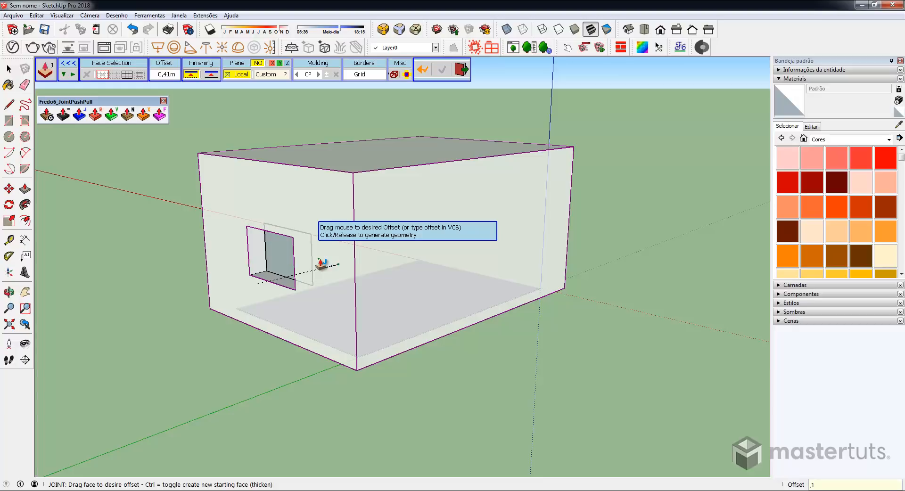
key(Return)
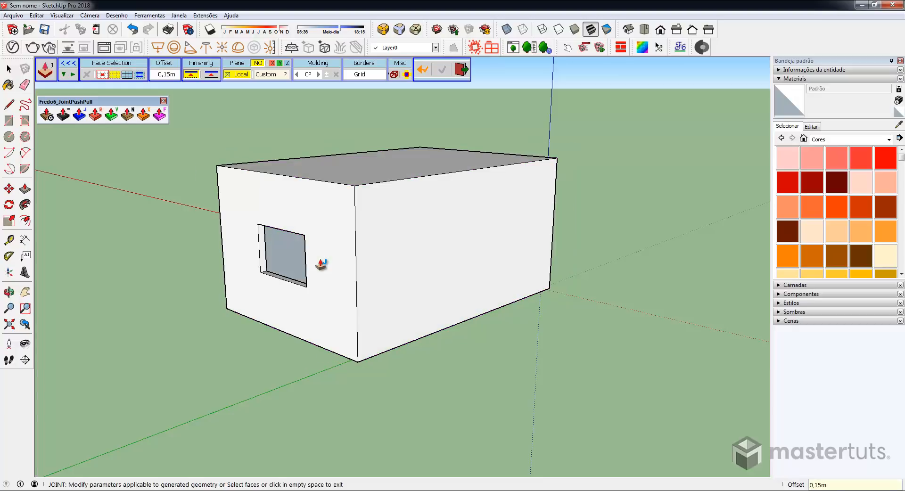
middle_drag(321, 265, 324, 299)
scroll(284, 258, up, 5)
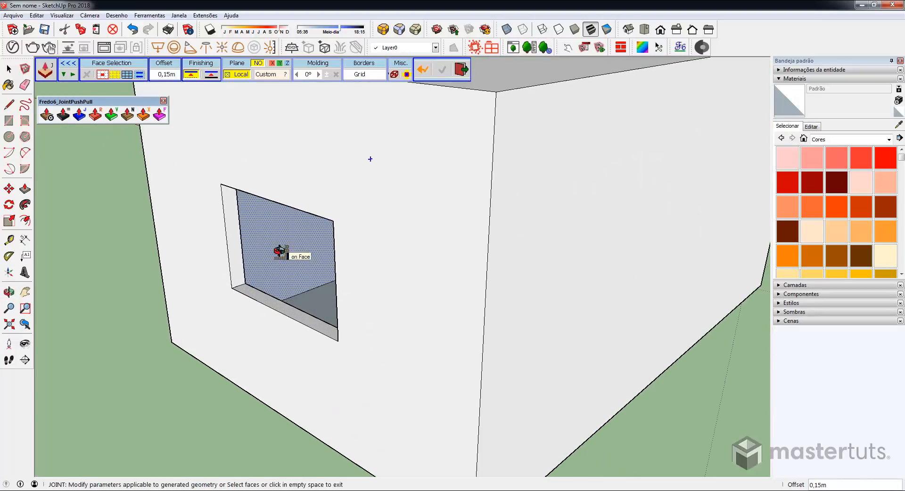
middle_drag(282, 254, 376, 240)
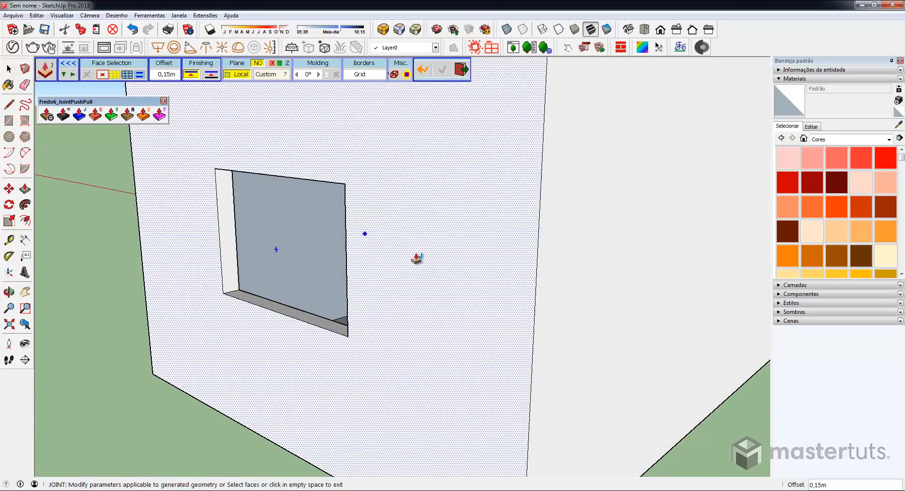
scroll(357, 277, down, 6)
middle_drag(340, 277, 349, 256)
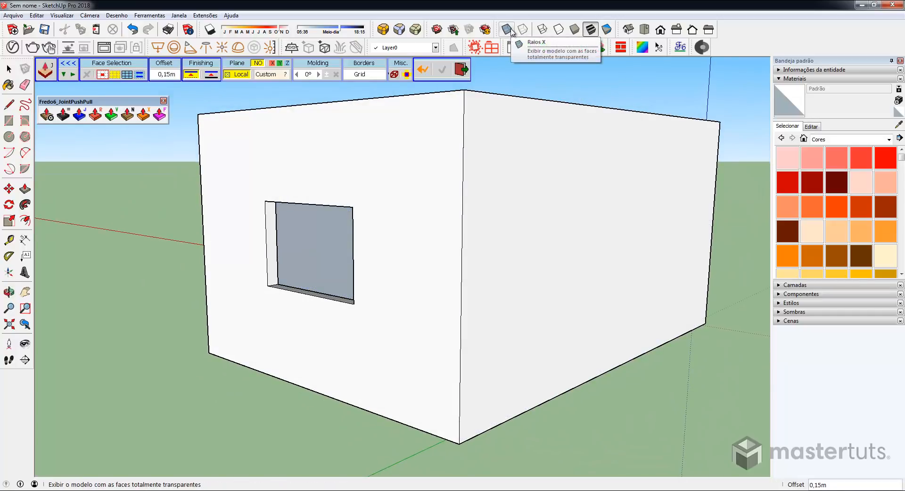
Turn on X-ray display and set the Joint Push Pull finishing to Thicken to keep the original faces.
click(507, 30)
middle_drag(412, 182, 587, 158)
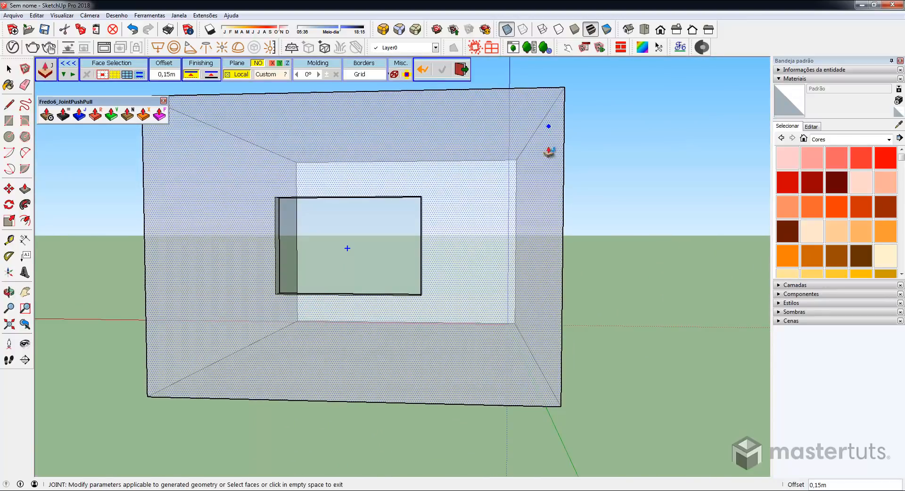
middle_drag(536, 192, 562, 204)
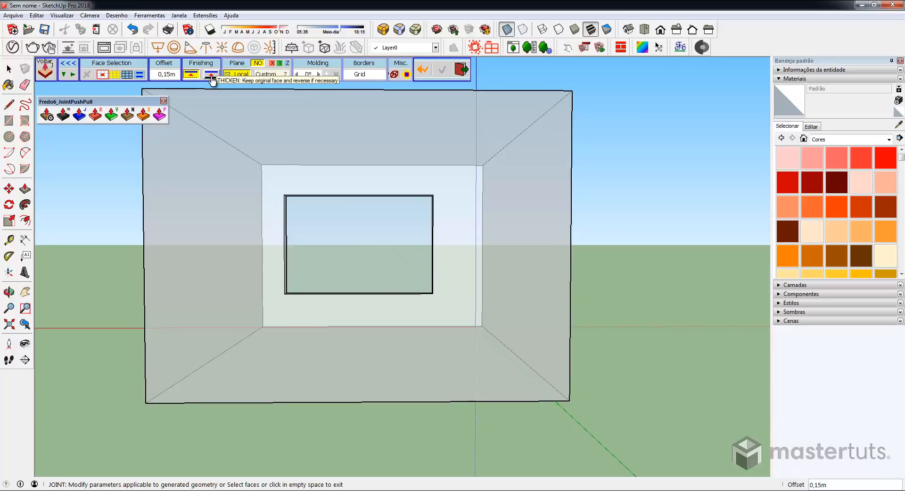
click(212, 80)
middle_drag(395, 222, 384, 252)
middle_drag(446, 136, 498, 145)
scroll(442, 148, up, 3)
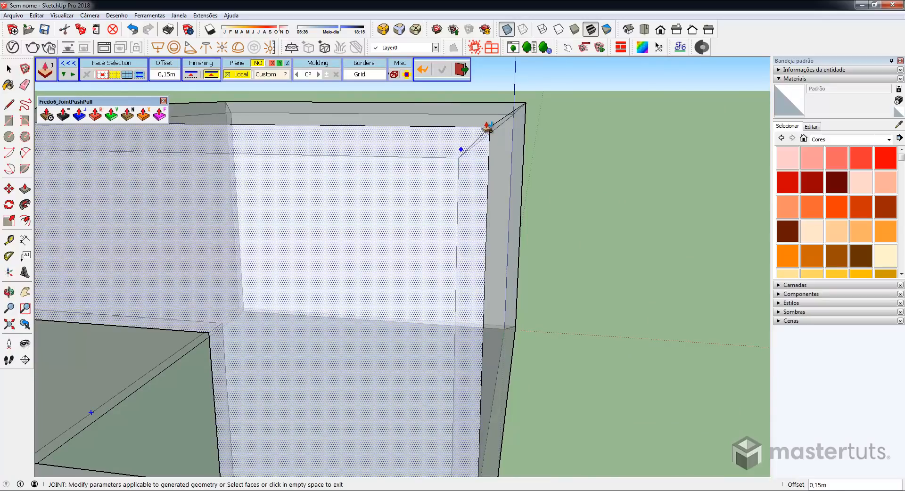
scroll(390, 212, down, 5)
middle_drag(390, 212, 511, 178)
scroll(337, 194, down, 4)
scroll(259, 117, up, 5)
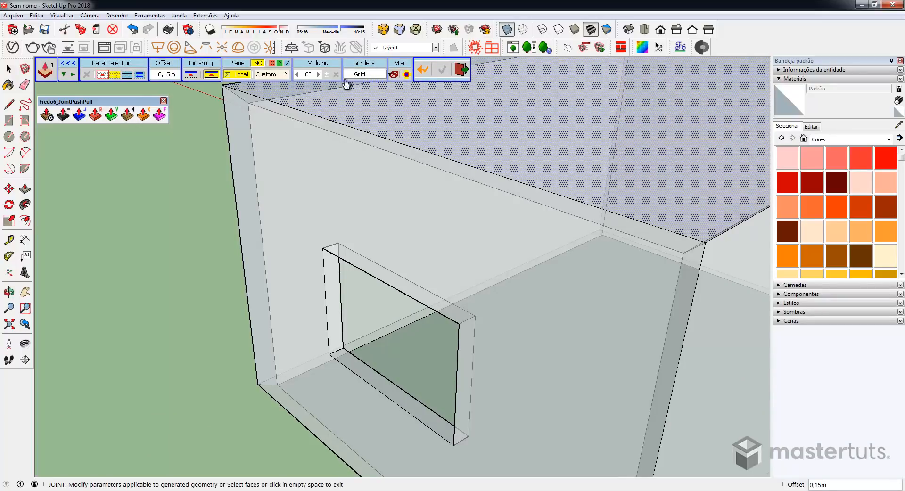
Try the Contour border option for the thickened walls, followed by the None option.
click(371, 76)
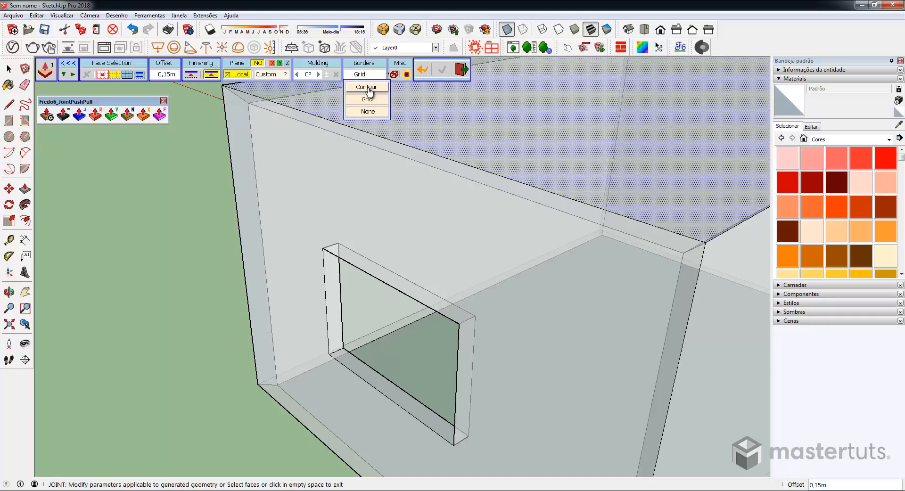
click(370, 87)
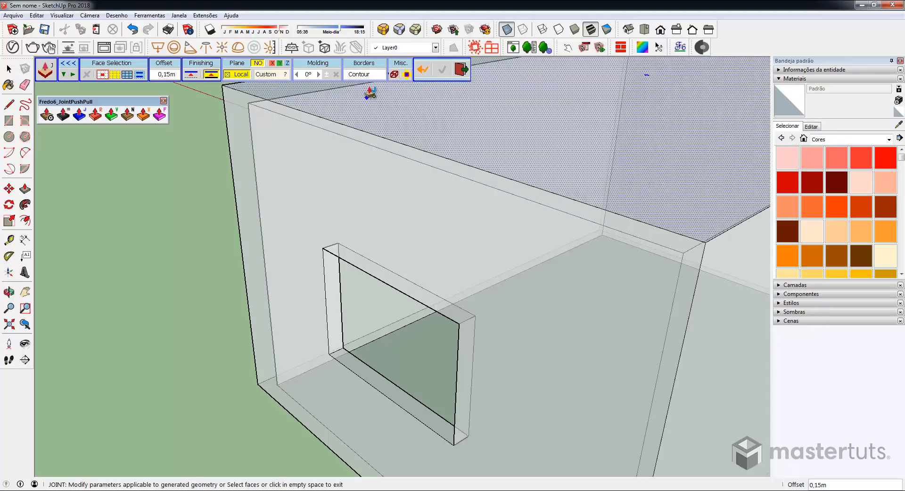
click(368, 75)
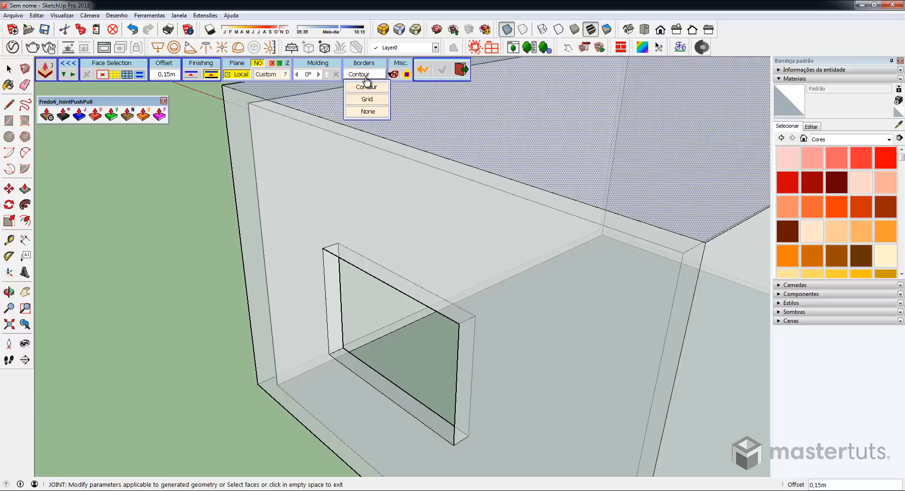
click(367, 111)
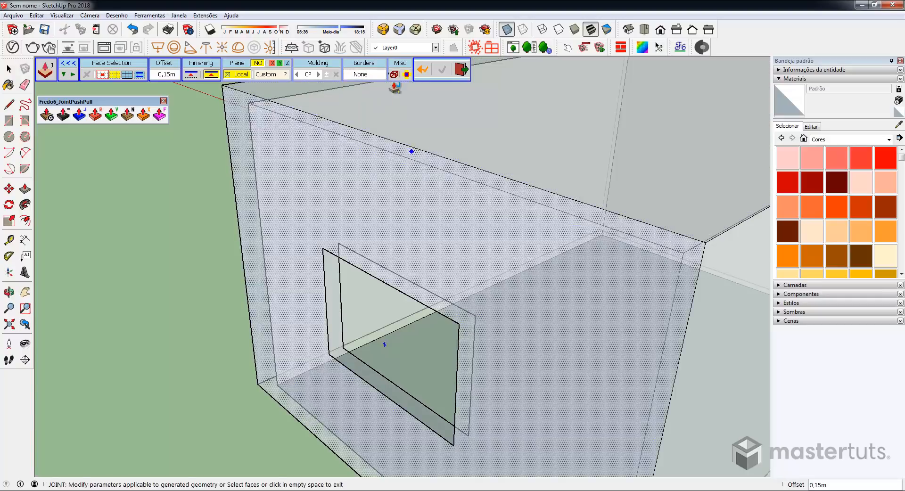
Turn off X-ray display, examine the window opening's edges, and set the borders to Contour.
click(508, 31)
middle_drag(349, 303, 357, 194)
scroll(330, 184, up, 5)
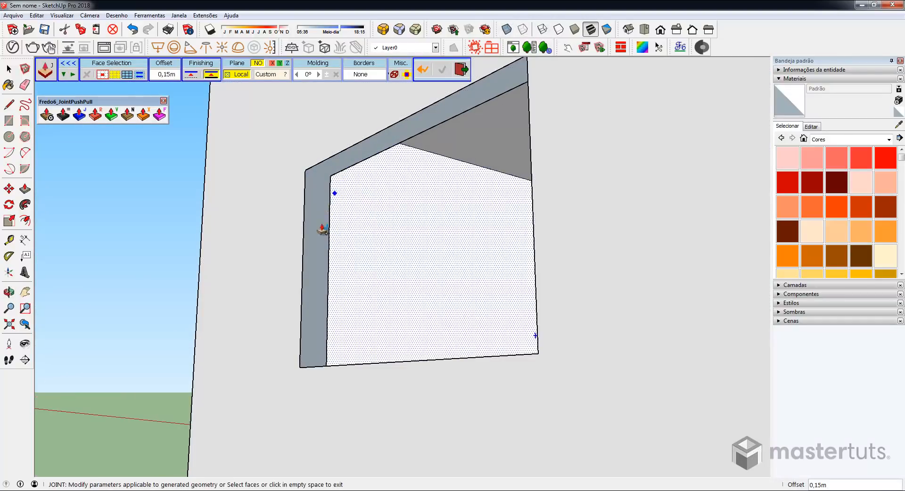
middle_drag(323, 228, 350, 350)
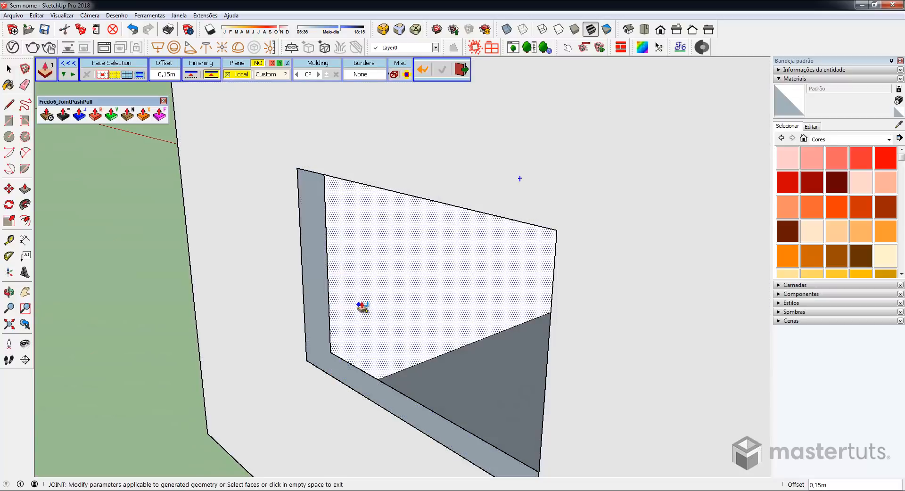
middle_drag(350, 303, 355, 344)
click(362, 79)
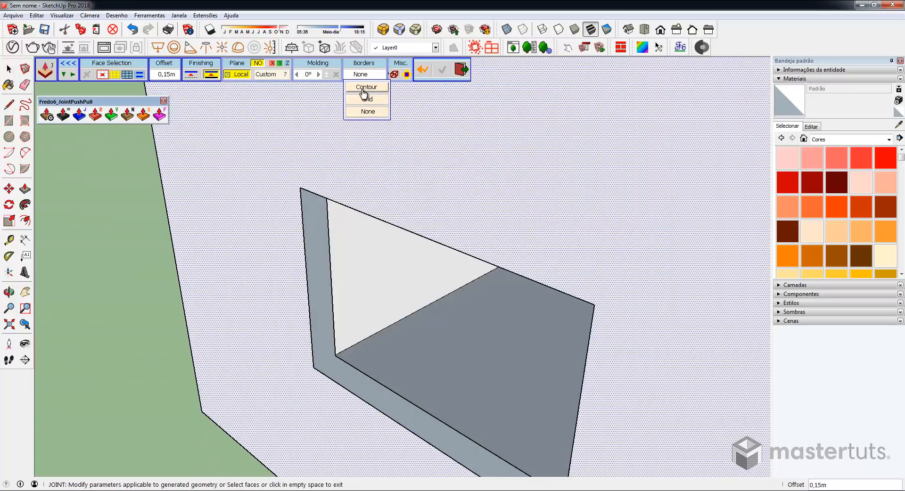
click(364, 87)
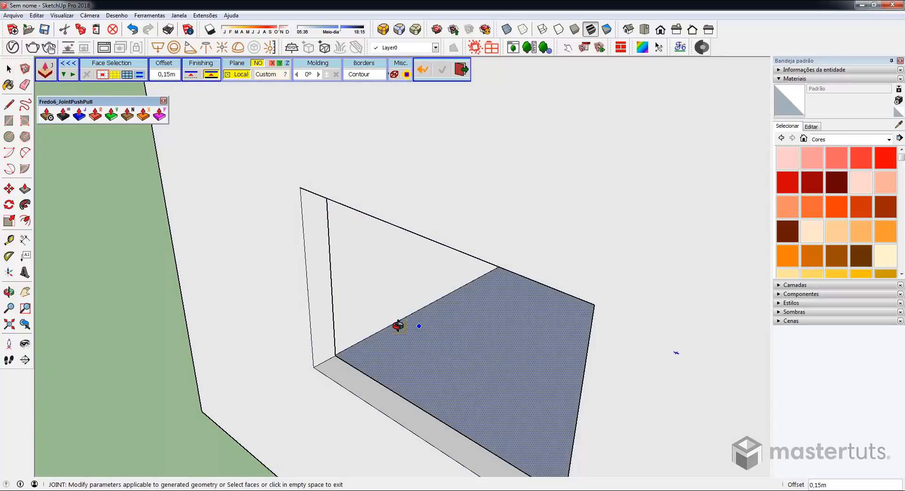
middle_drag(398, 324, 299, 303)
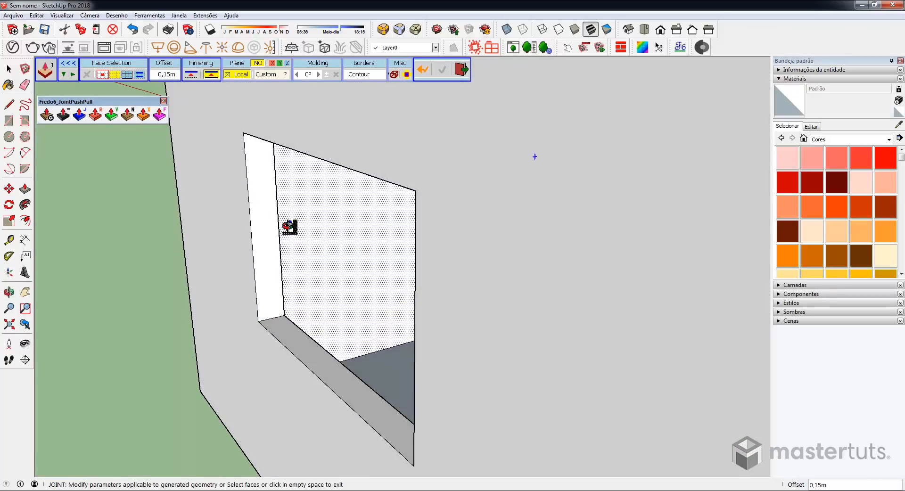
middle_drag(287, 228, 416, 194)
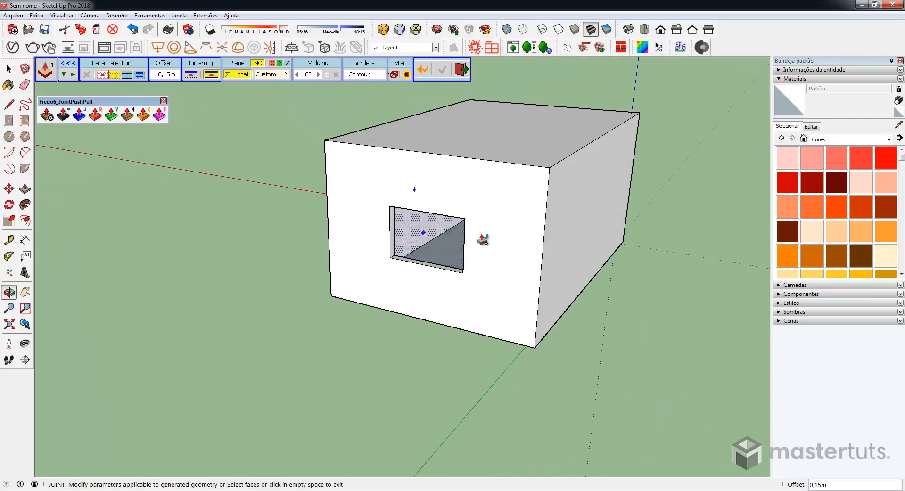
Exit Joint Push Pull, group the floor face with its edges, and select all the connected wall and roof geometry.
scroll(428, 263, up, 2)
key(space)
double_click(453, 249)
right_click(452, 249)
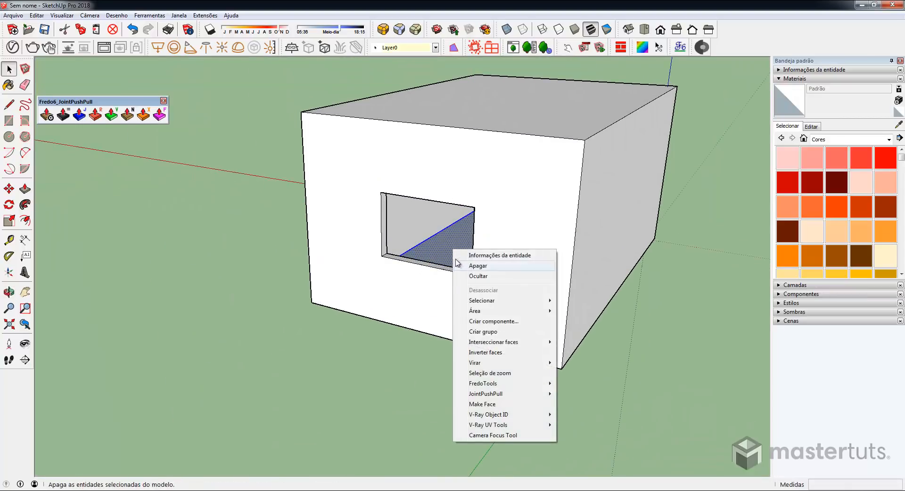
click(483, 332)
triple_click(510, 250)
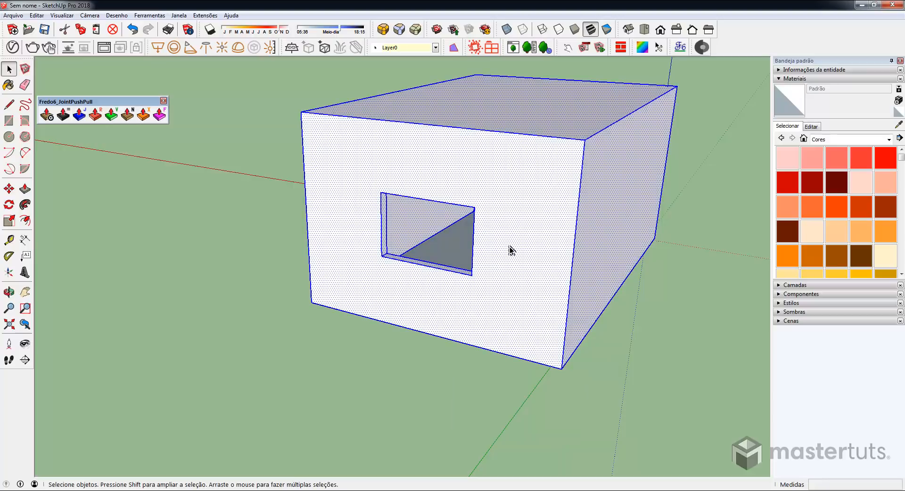
right_click(510, 248)
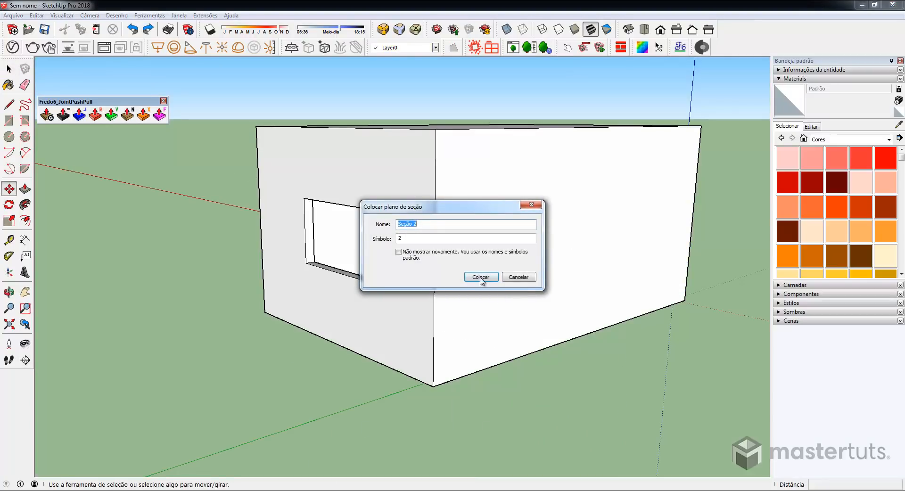
Place section plane Seção 2 on the long side wall and move it inward to cut through the window opening.
click(481, 277)
click(478, 372)
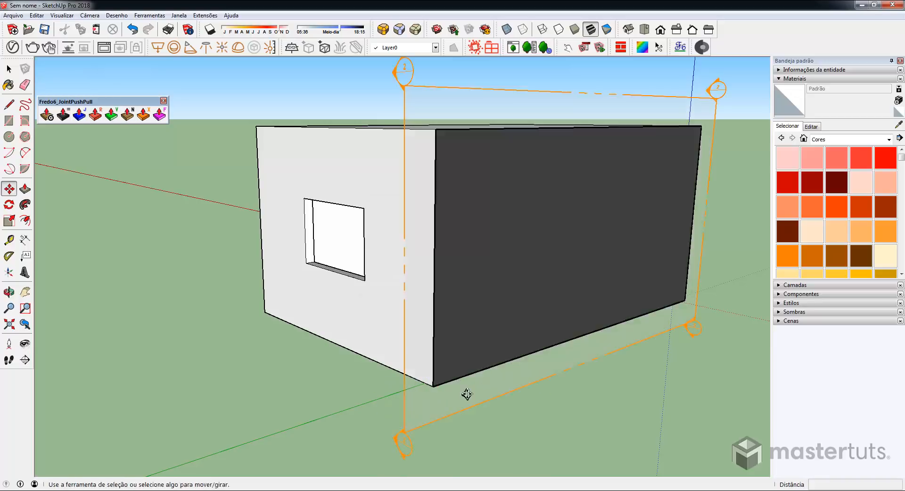
click(420, 426)
click(325, 397)
key(space)
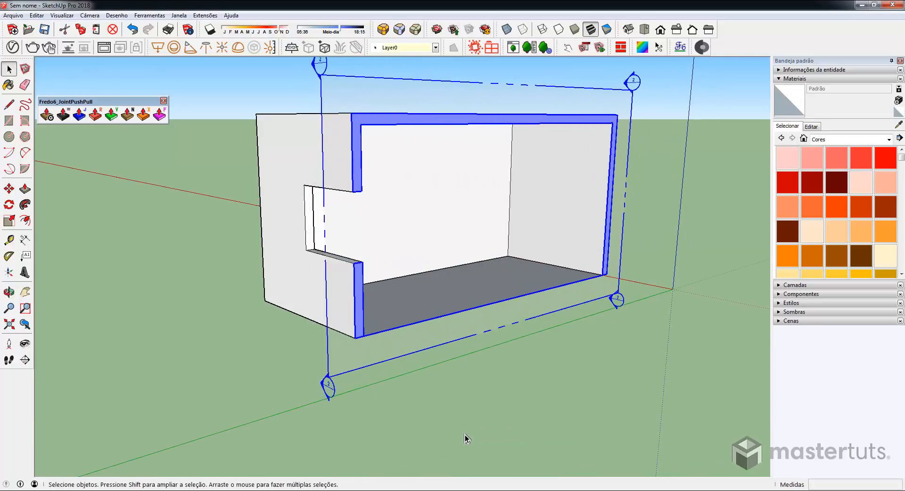
click(465, 435)
middle_drag(404, 299, 386, 313)
scroll(324, 221, up, 3)
scroll(427, 296, down, 1)
shift+middle_drag(427, 283, 417, 220)
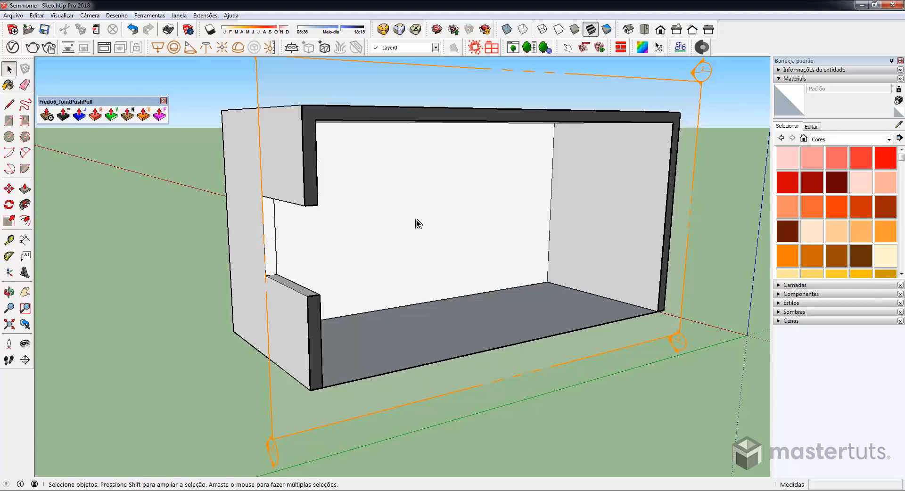
middle_drag(417, 220, 404, 268)
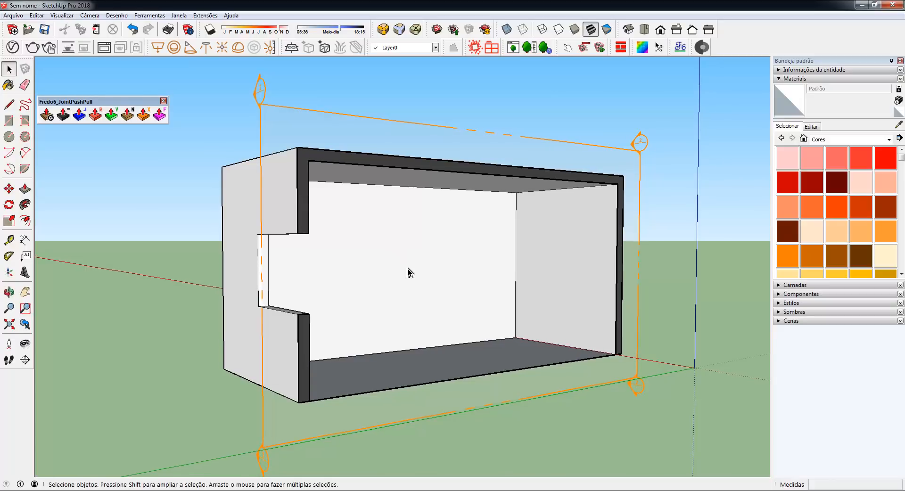